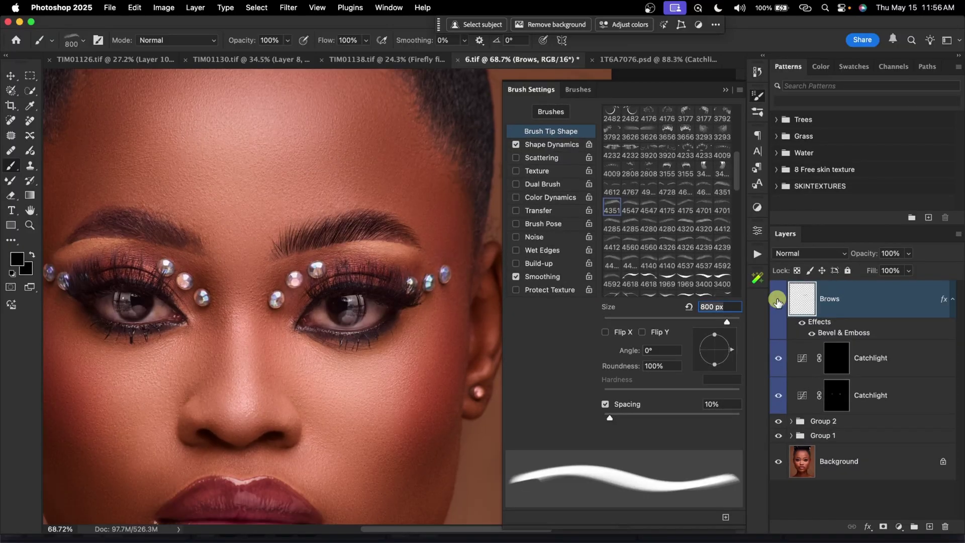
# Step: Hide the Brows layer and bring up the 1T6A7076.psd portrait, zooming toward the eyes
pyautogui.click(778, 302)
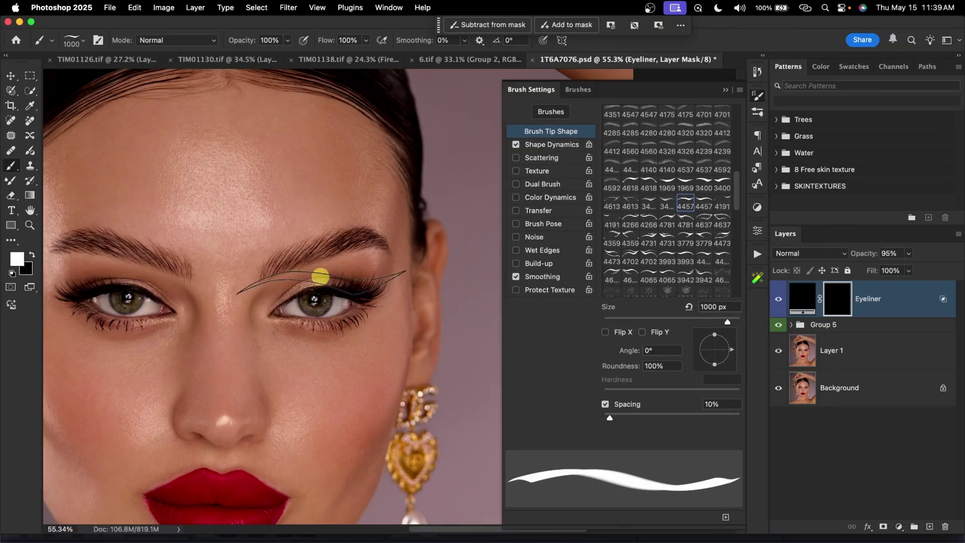
pyautogui.moveTo(319, 275); pyautogui.dragTo(338, 275)
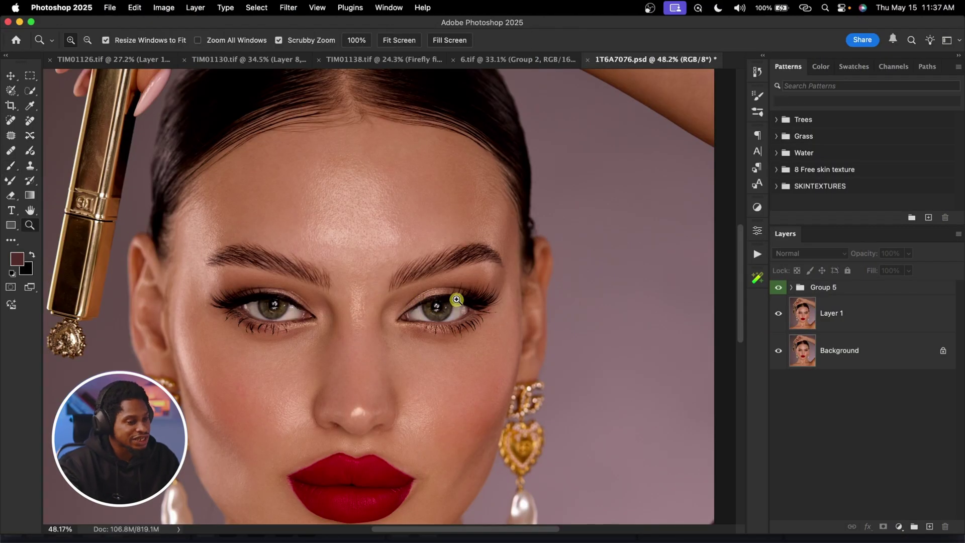
pyautogui.moveTo(490, 299); pyautogui.dragTo(470, 293)
# Step: Apply the Williams Academy Details > Eyeliner preset for a masked Eyeliner layer and 1000 px brush
pyautogui.press('b')
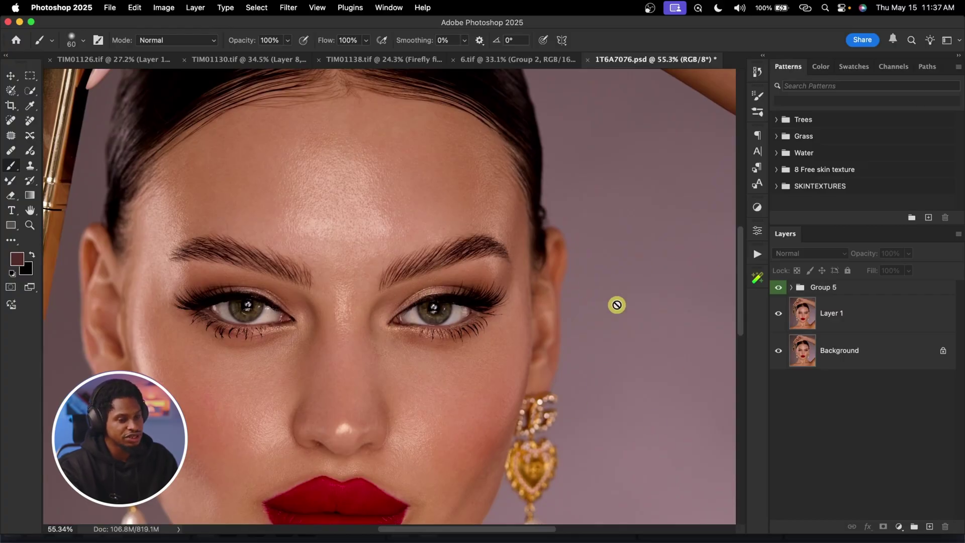
pyautogui.click(759, 279)
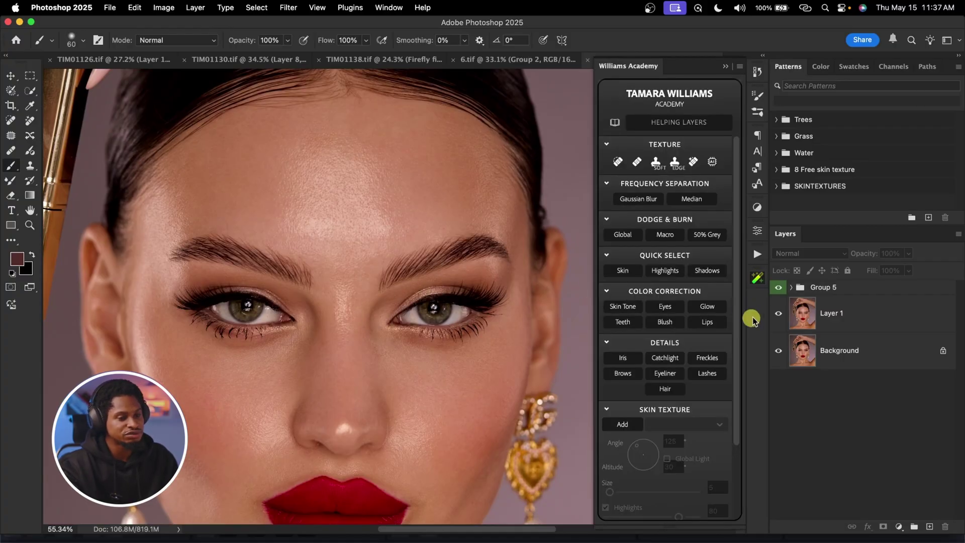
pyautogui.click(645, 374)
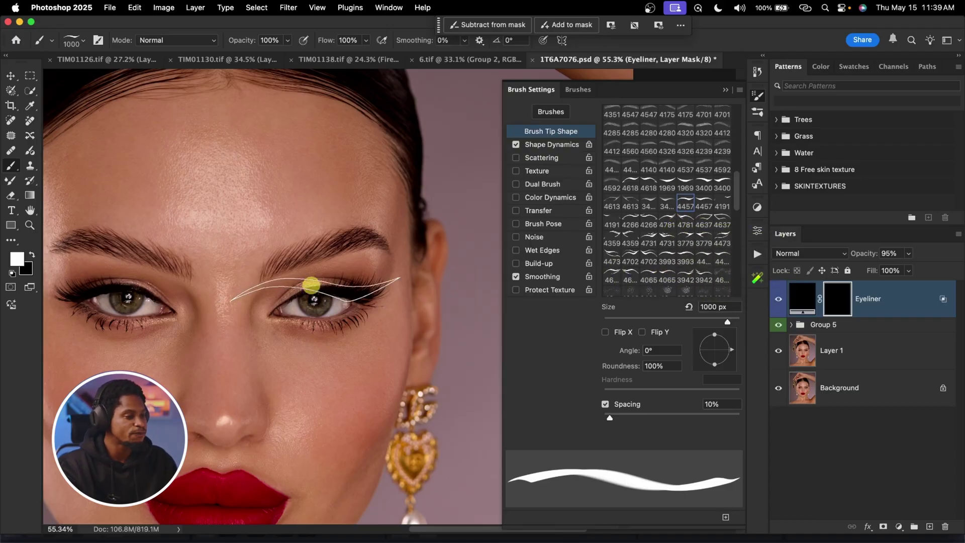
# Step: Stamp trial eyeliner strokes, shrink the brush to 900 px, and stamp the wing on the right upper lid
pyautogui.click(338, 276)
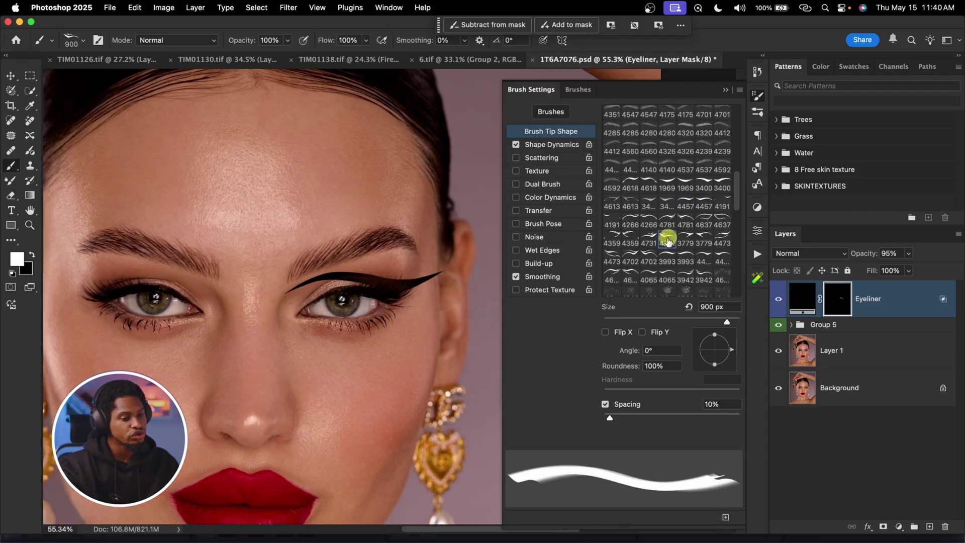
pyautogui.click(177, 323)
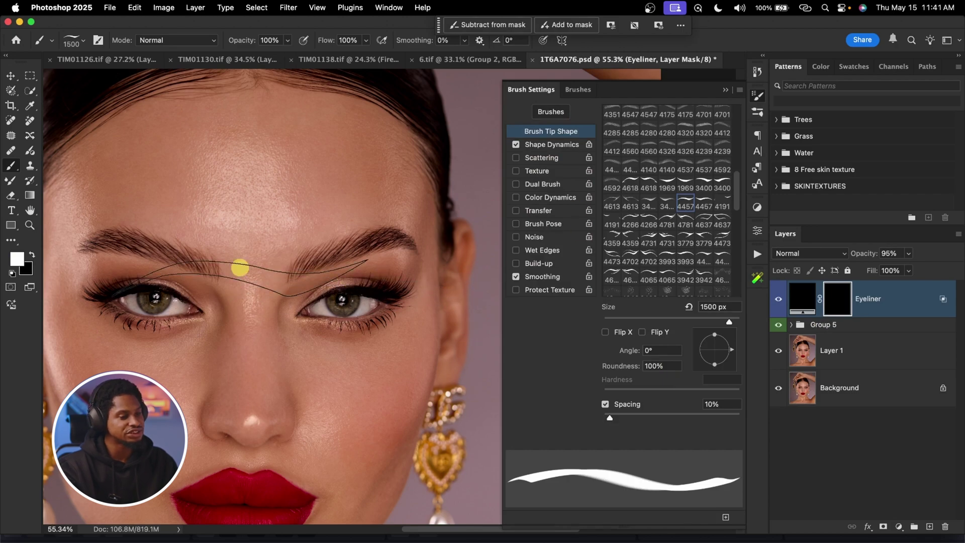
pyautogui.press('[')
pyautogui.press('[')
pyautogui.press('[')
pyautogui.press('[')
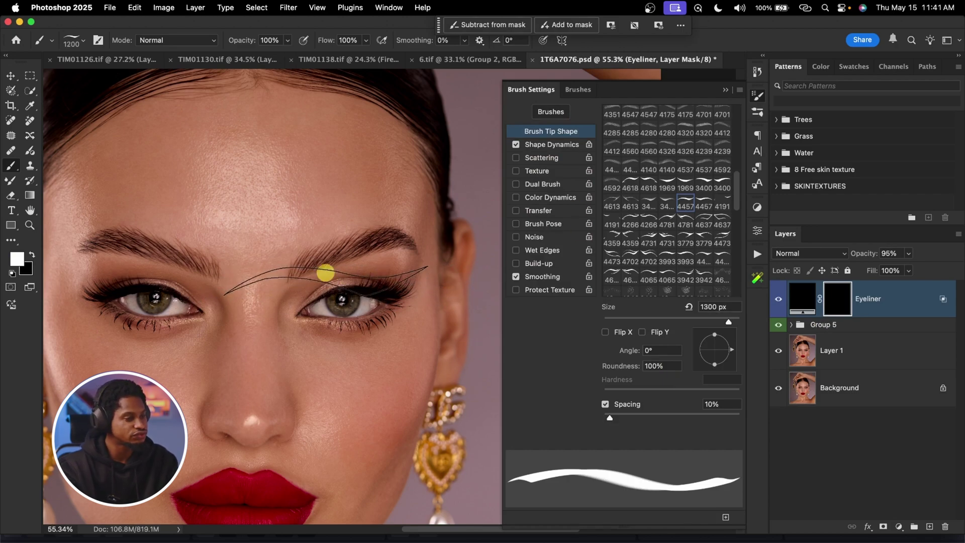
pyautogui.press('[')
pyautogui.press('[')
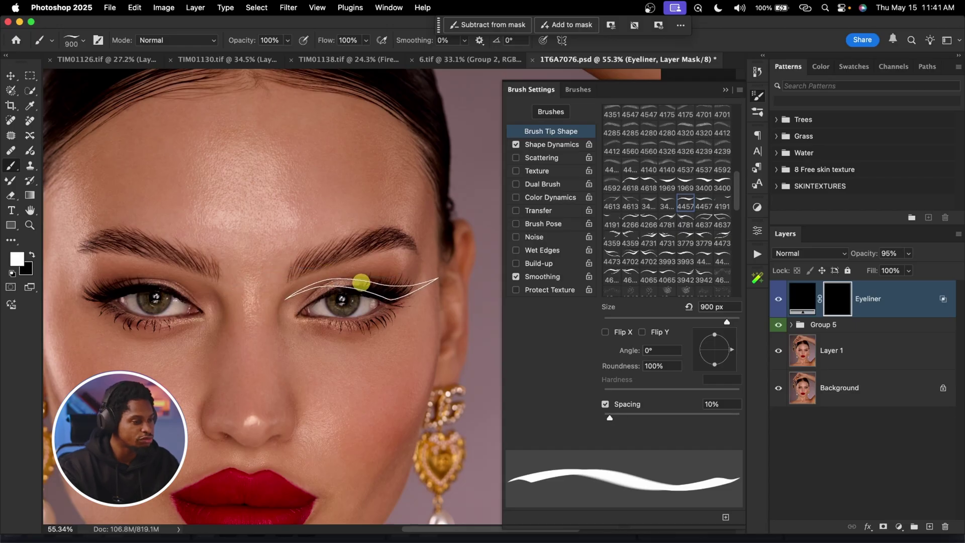
pyautogui.click(360, 282)
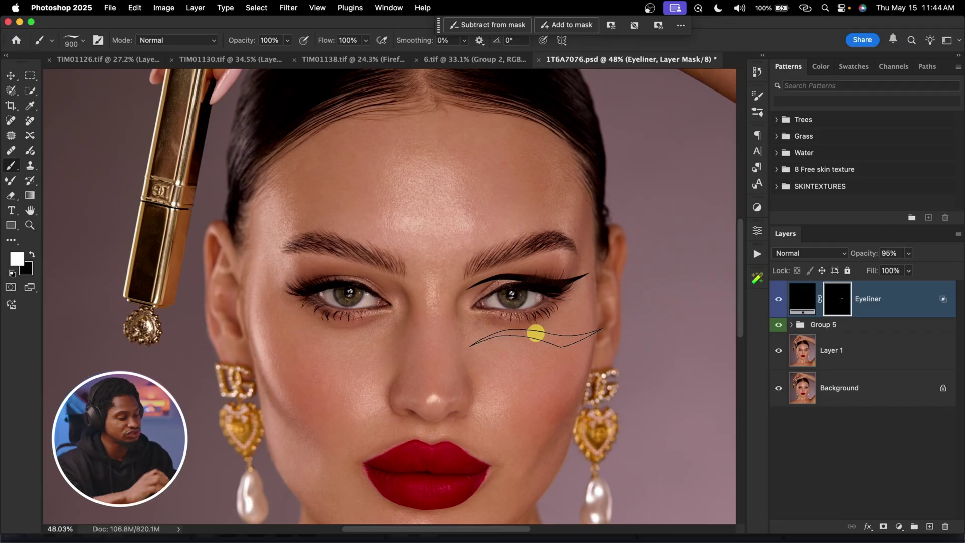
# Step: Rotate and distort the right-hand eyeliner stroke so its wing hugs the upper lash line
pyautogui.press('super+t')
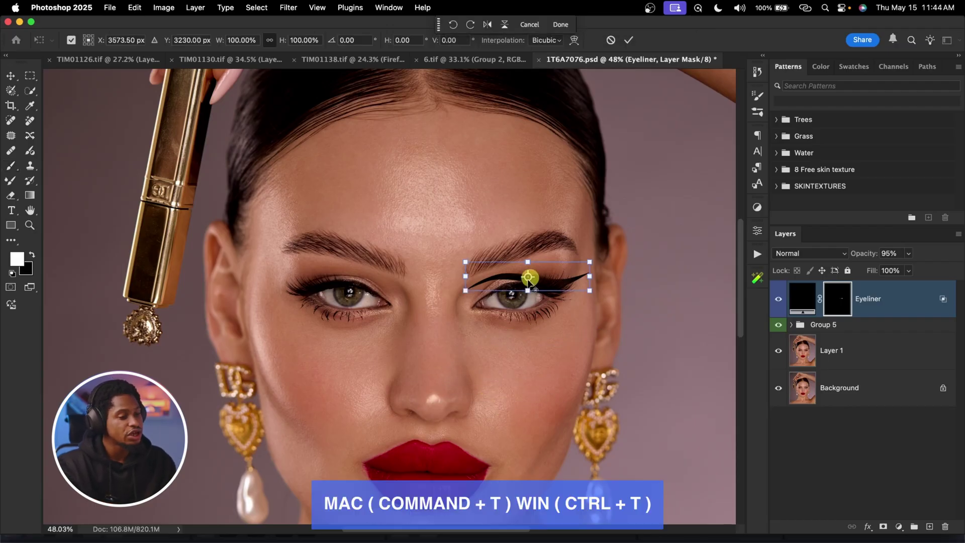
pyautogui.moveTo(601, 261); pyautogui.dragTo(567, 262)
pyautogui.rightClick(551, 269)
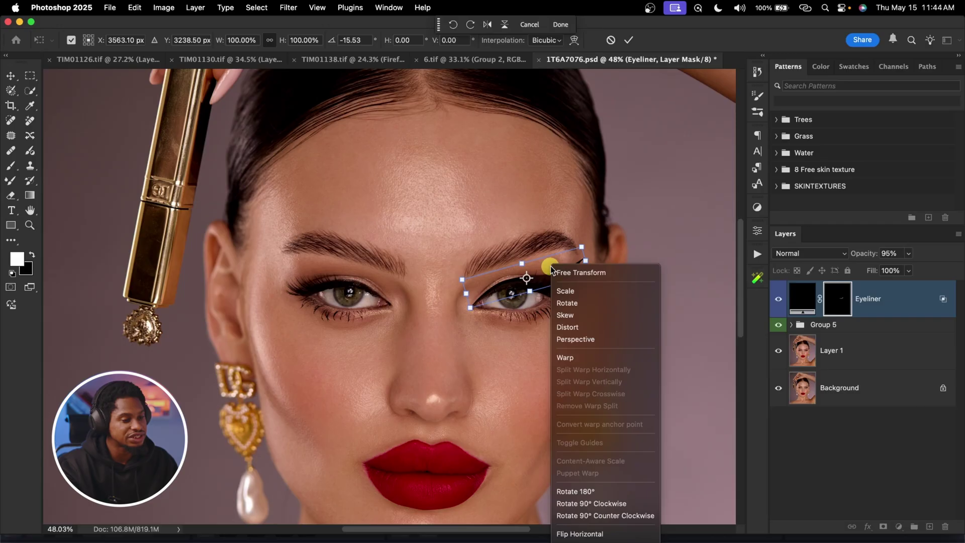
pyautogui.click(571, 328)
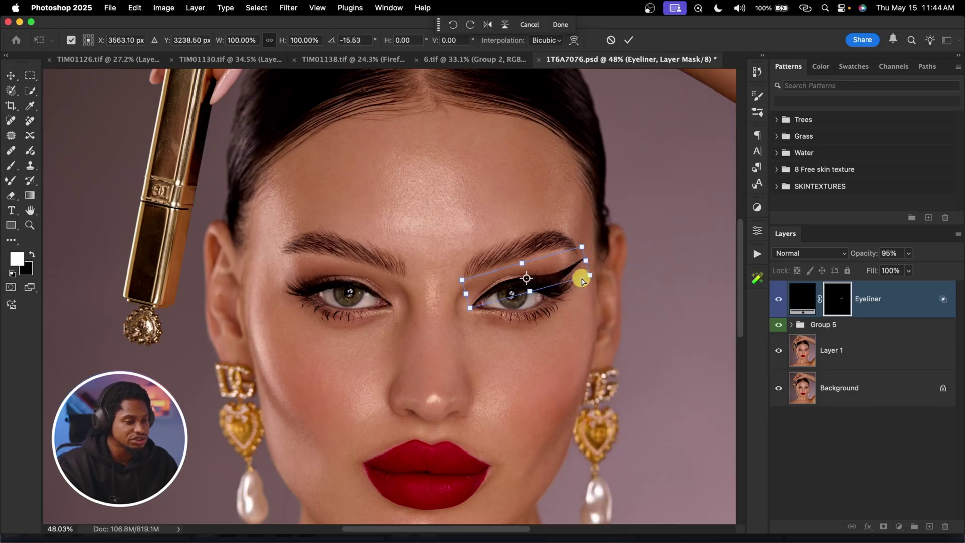
pyautogui.moveTo(585, 266); pyautogui.dragTo(589, 277)
pyautogui.moveTo(525, 273); pyautogui.dragTo(521, 270)
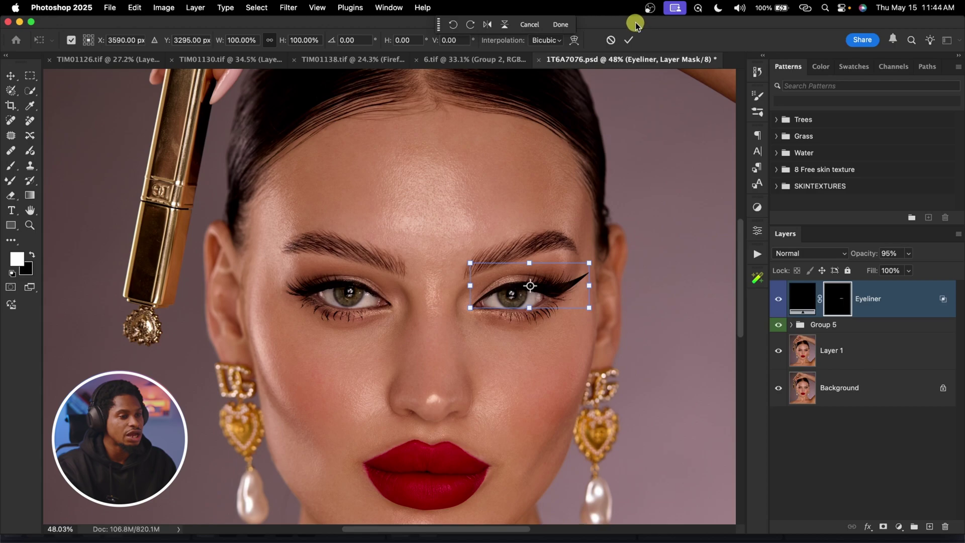
pyautogui.click(629, 40)
pyautogui.press('b')
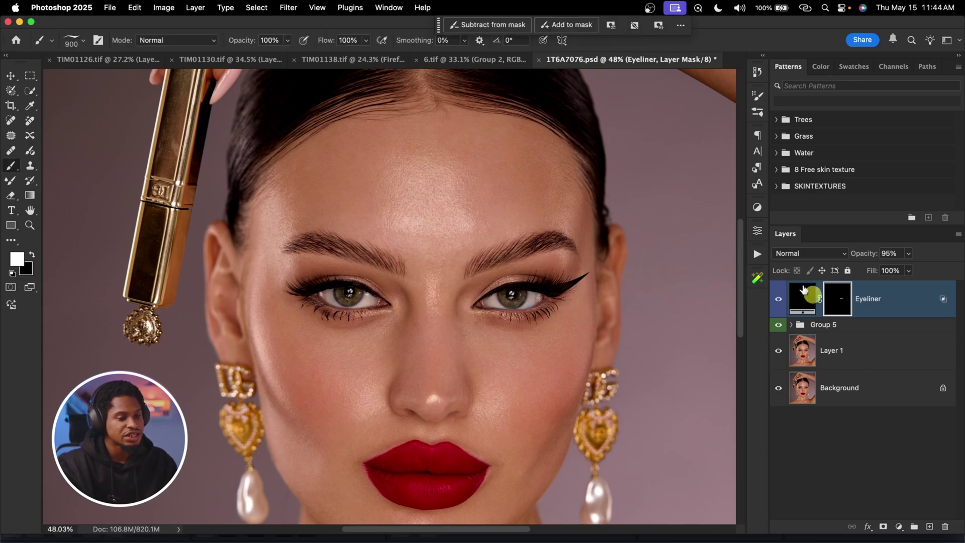
# Step: Zoom in to inspect the eyeliner wing, then zoom back out to the whole face
pyautogui.press('z')
pyautogui.moveTo(564, 282)
pyautogui.mouseDown()
pyautogui.moveTo(638, 278)
pyautogui.moveTo(627, 281)
pyautogui.mouseUp()
pyautogui.press('b')
pyautogui.scroll(-5, 628, 281)
pyautogui.scroll(-4, 556, 401)
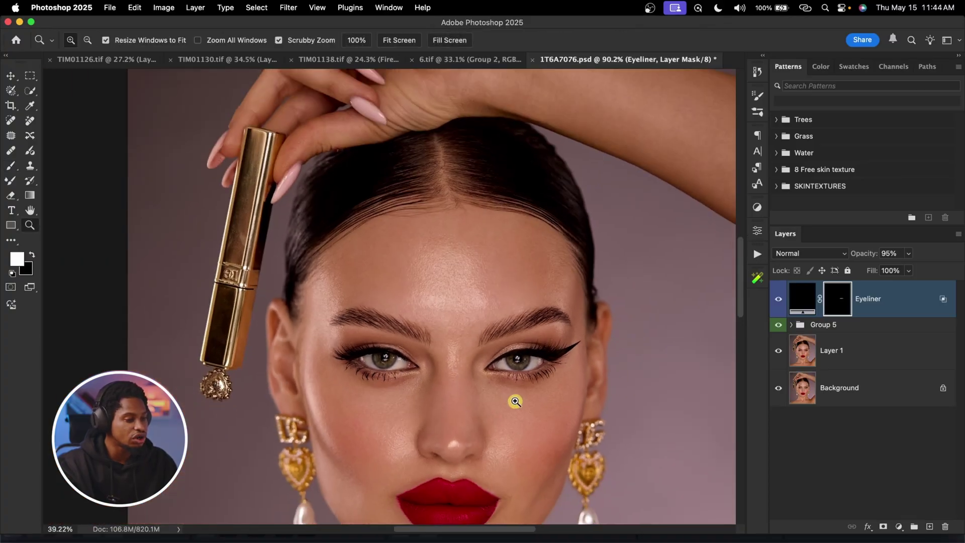
pyautogui.scroll(-3, 513, 340)
pyautogui.scroll(-1, 515, 400)
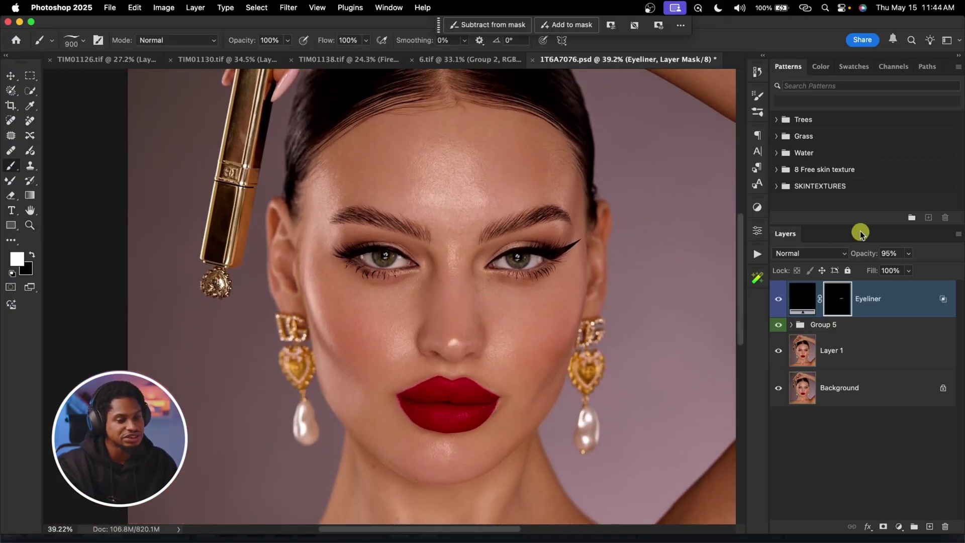
# Step: Recolour the Eyeliner fill to deep burgundy 4f0310, starting from a colour sampled on the lips
pyautogui.doubleClick(799, 302)
pyautogui.moveTo(758, 254); pyautogui.dragTo(763, 210)
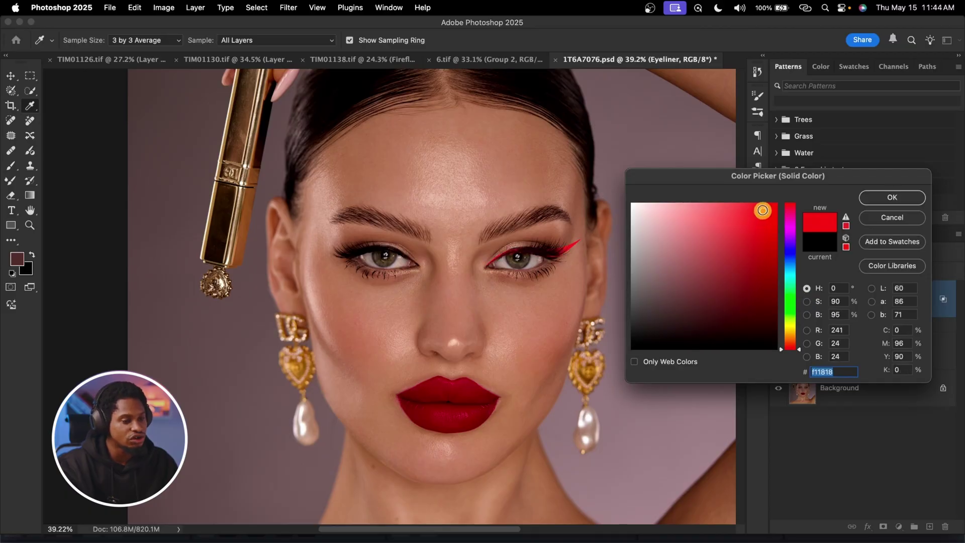
pyautogui.click(767, 285)
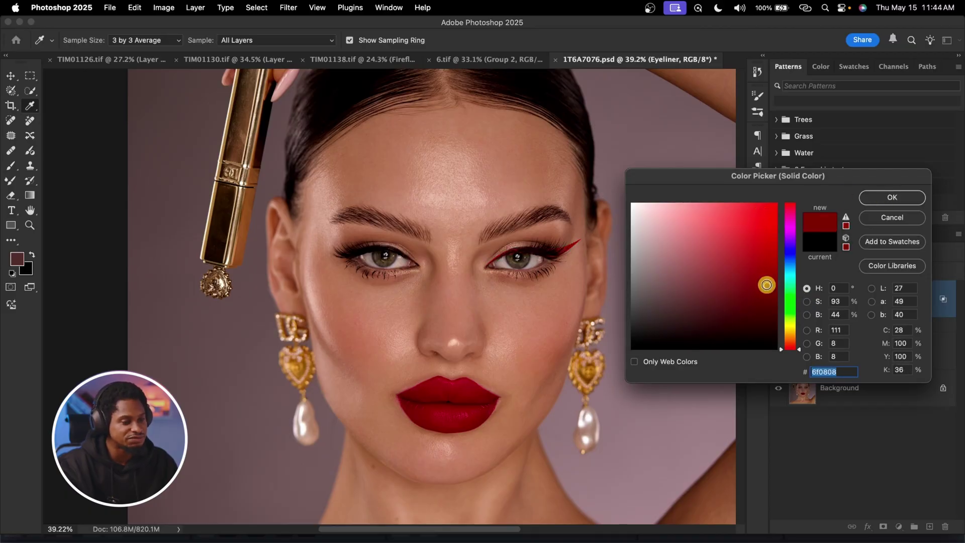
pyautogui.click(465, 387)
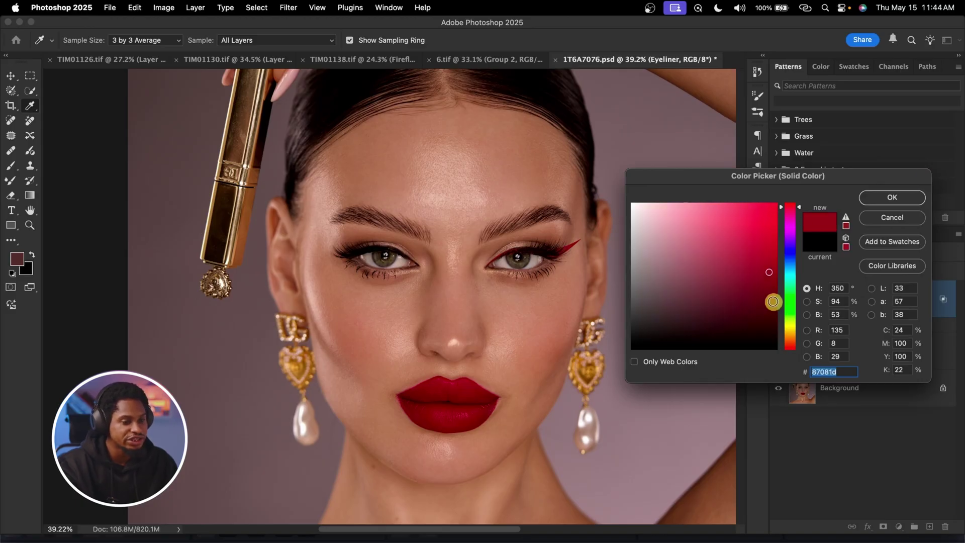
pyautogui.click(771, 304)
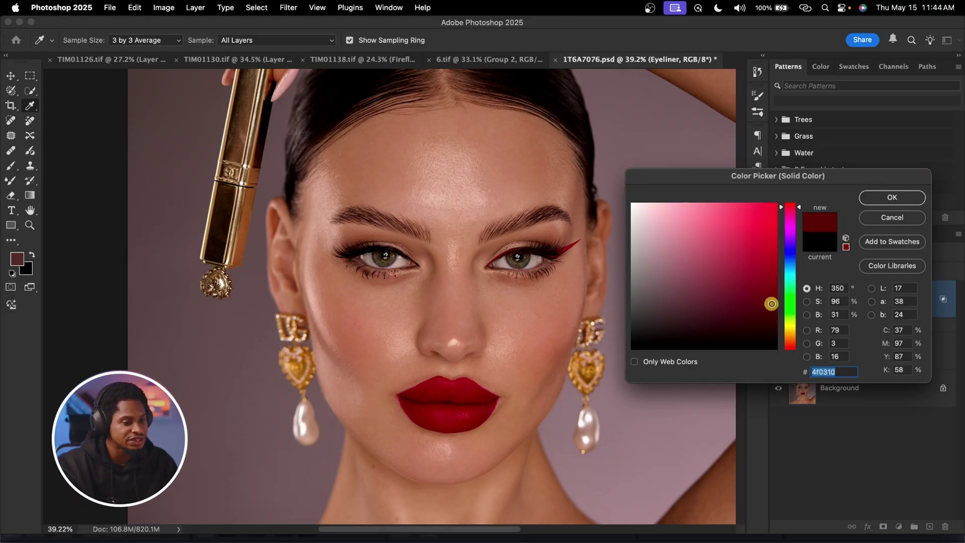
pyautogui.click(888, 198)
pyautogui.press('b')
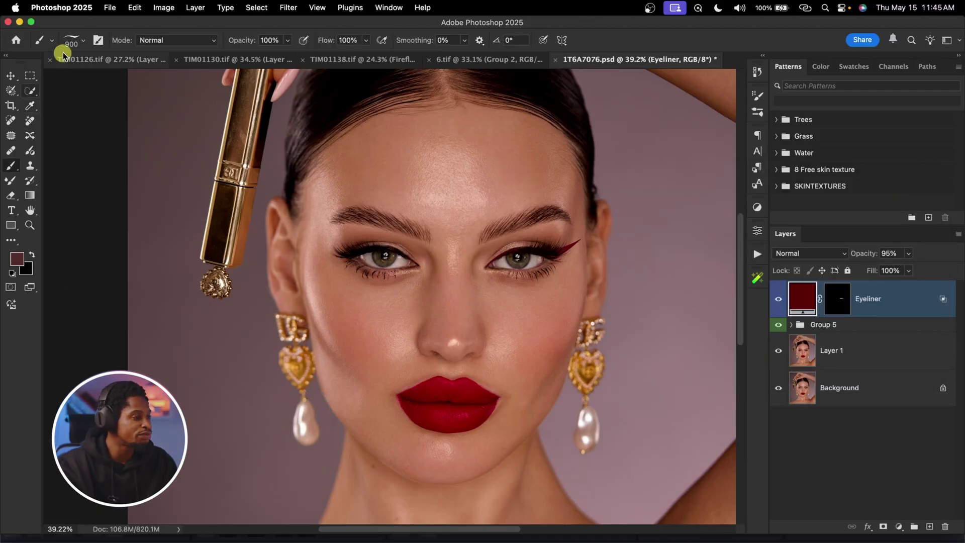
pyautogui.click(71, 40)
# Step: Pick a soft round brush and zoom closely on the right-hand eye's iris and liner
pyautogui.doubleClick(60, 146)
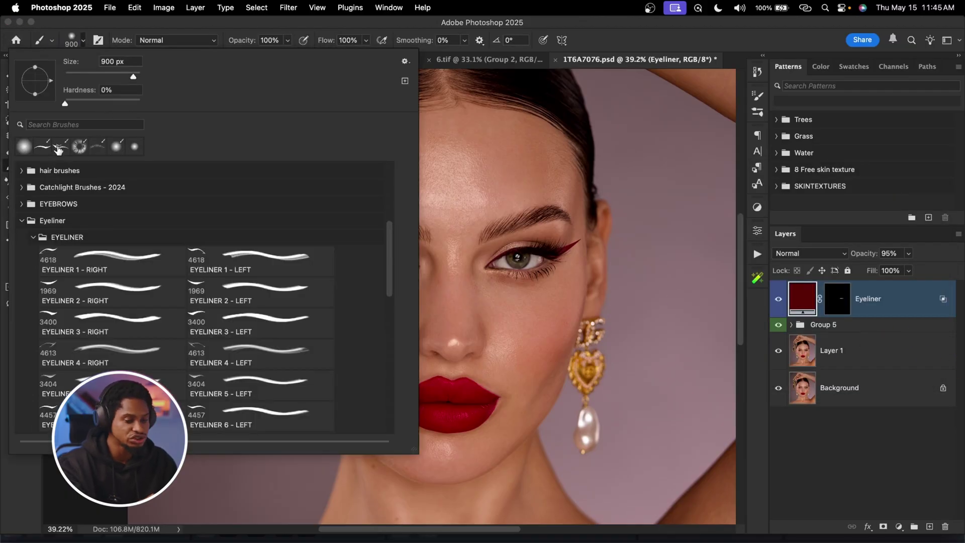
pyautogui.press('z')
pyautogui.moveTo(592, 282); pyautogui.dragTo(605, 237)
pyautogui.press('b')
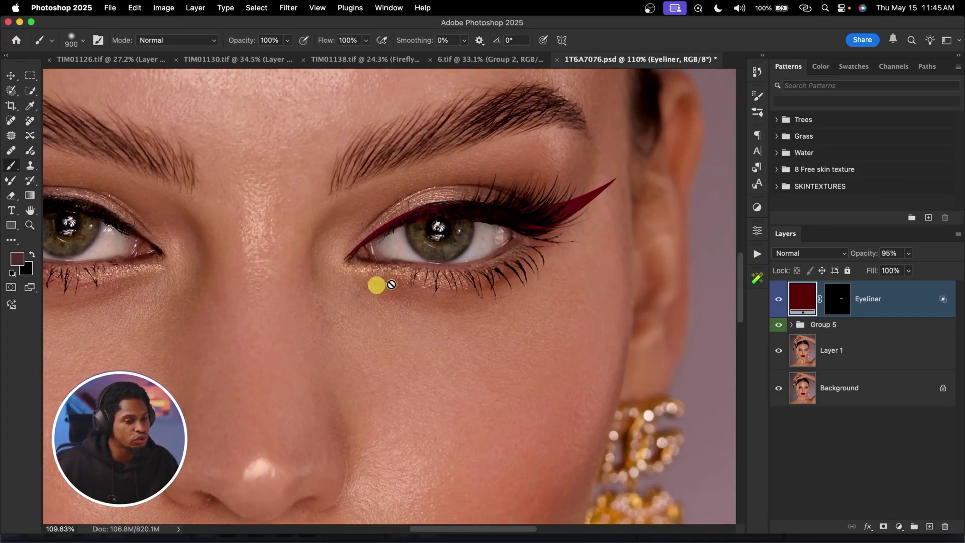
pyautogui.press('z')
pyautogui.moveTo(448, 207); pyautogui.dragTo(502, 201)
pyautogui.press('b')
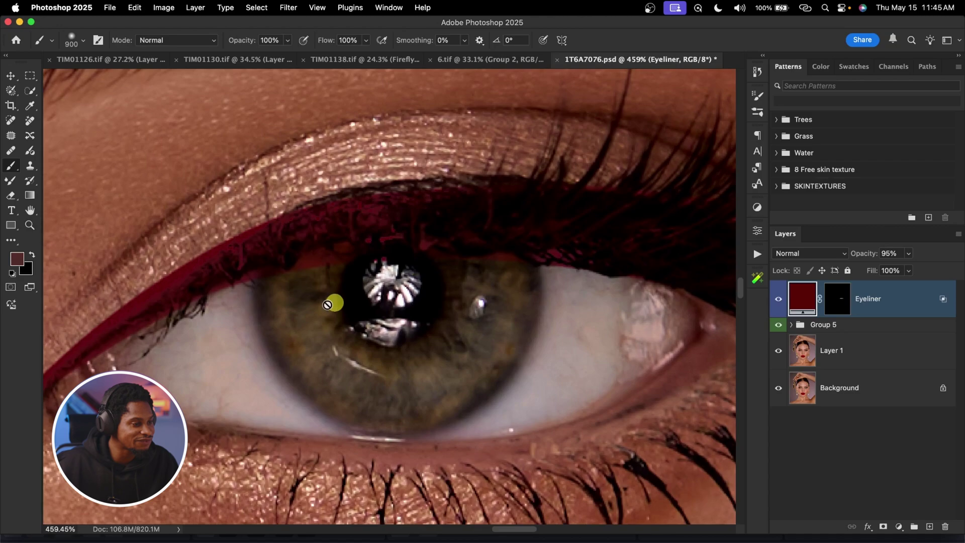
pyautogui.press('z')
pyautogui.moveTo(426, 229); pyautogui.dragTo(392, 236)
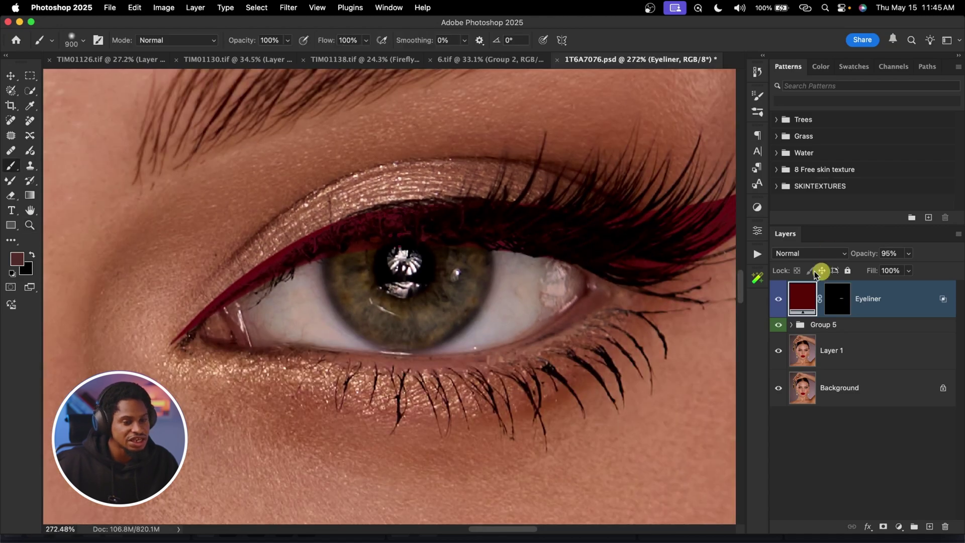
# Step: Paint black on the Eyeliner mask with a 35 px brush to refine the wing, then fit the face on screen
pyautogui.click(844, 300)
pyautogui.press('d')
pyautogui.press('b')
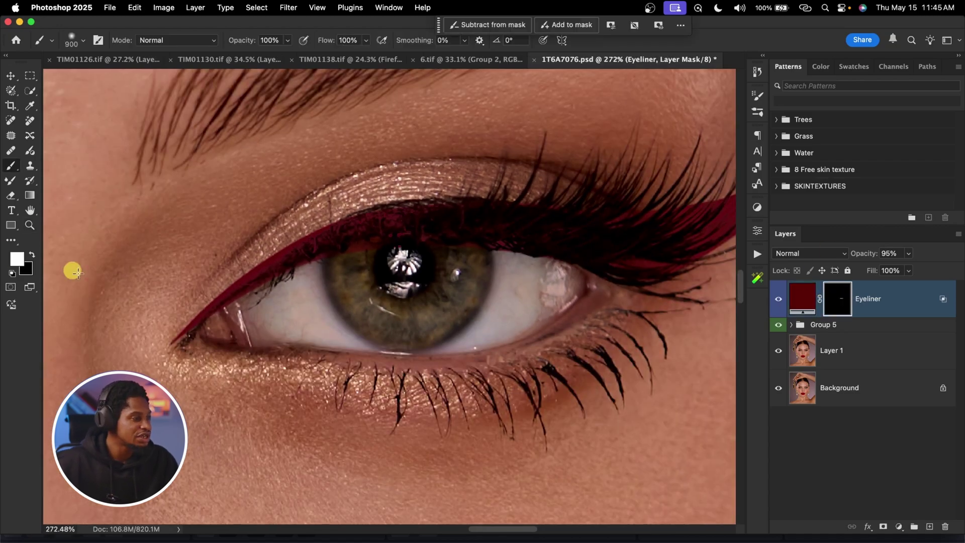
pyautogui.click(31, 256)
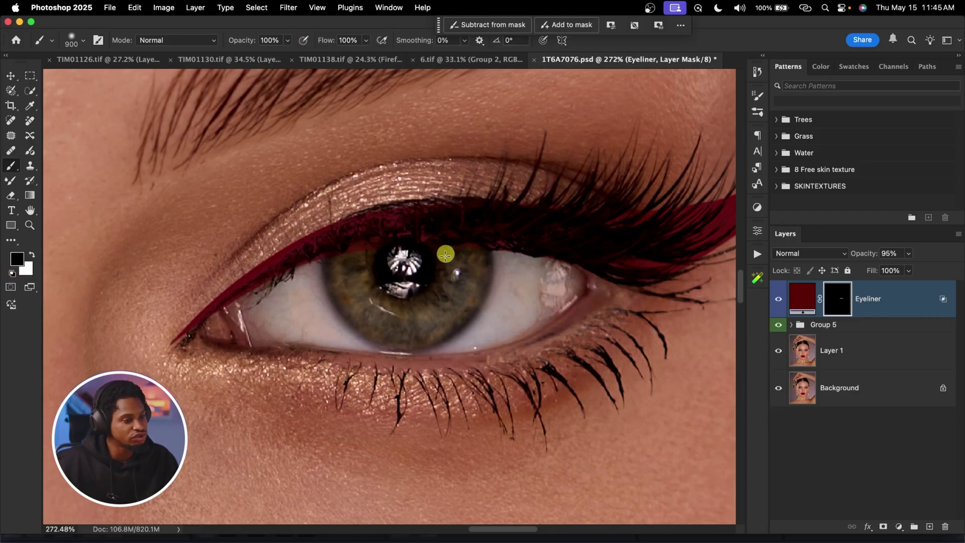
pyautogui.press('[')
pyautogui.press('[')
pyautogui.press('[')
pyautogui.press('[')
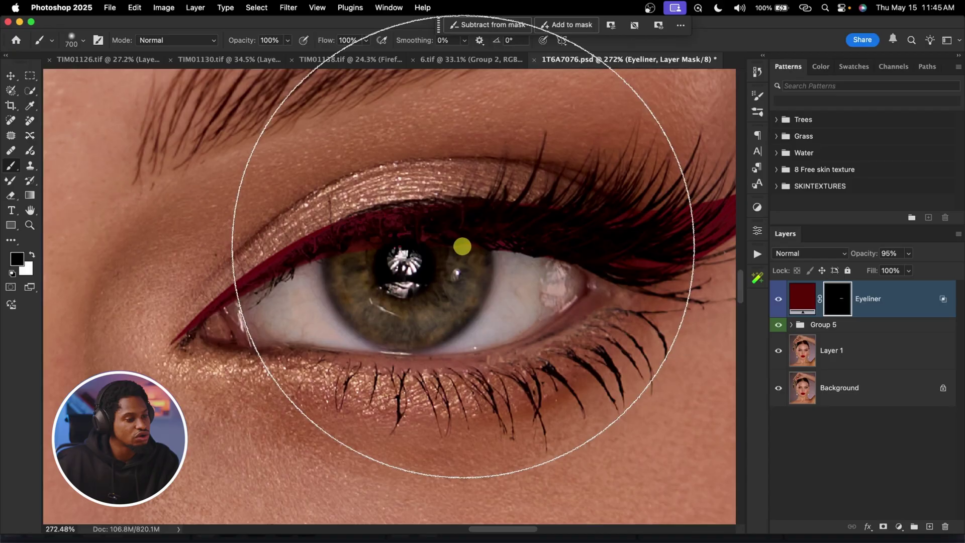
pyautogui.press('[')
pyautogui.press('[')
pyautogui.press('[')
pyautogui.press('[')
pyautogui.press('[')
pyautogui.press('[')
pyautogui.press('[')
pyautogui.press('[')
pyautogui.press('[')
pyautogui.press('[')
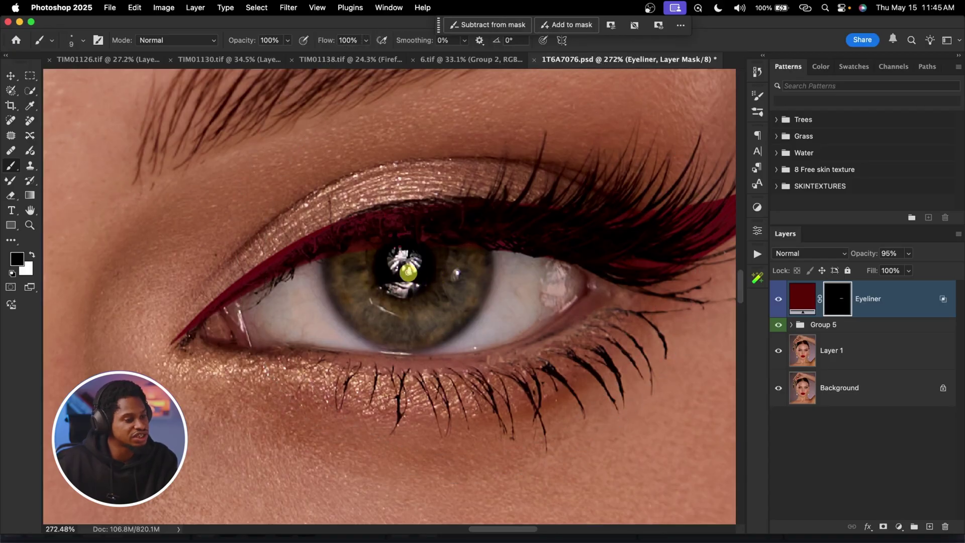
pyautogui.press(']')
pyautogui.press(']')
pyautogui.press(']')
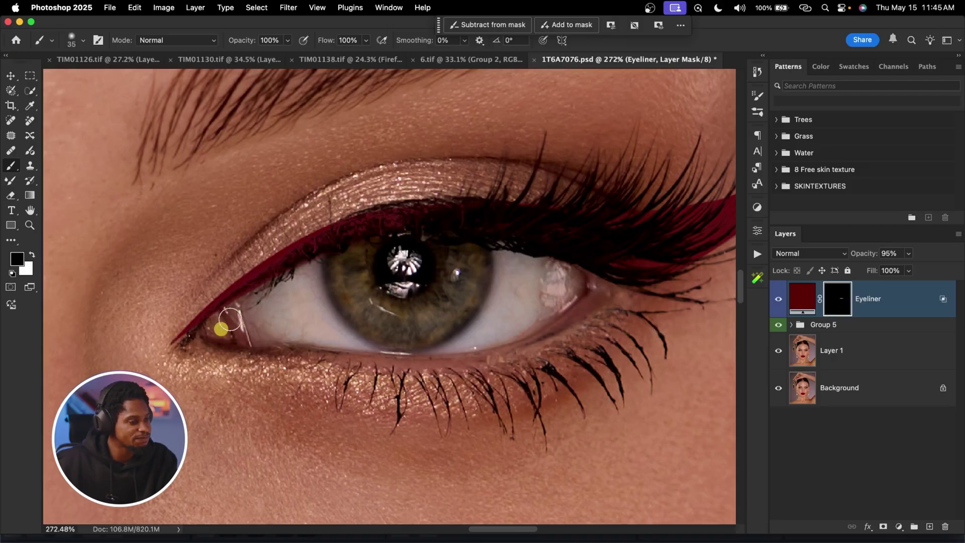
pyautogui.press('super+0')
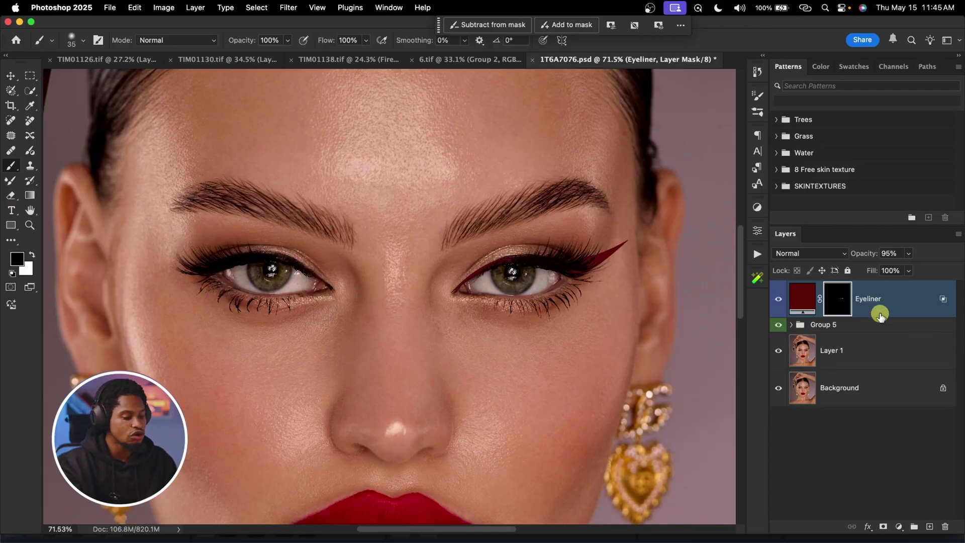
pyautogui.press('super+j')
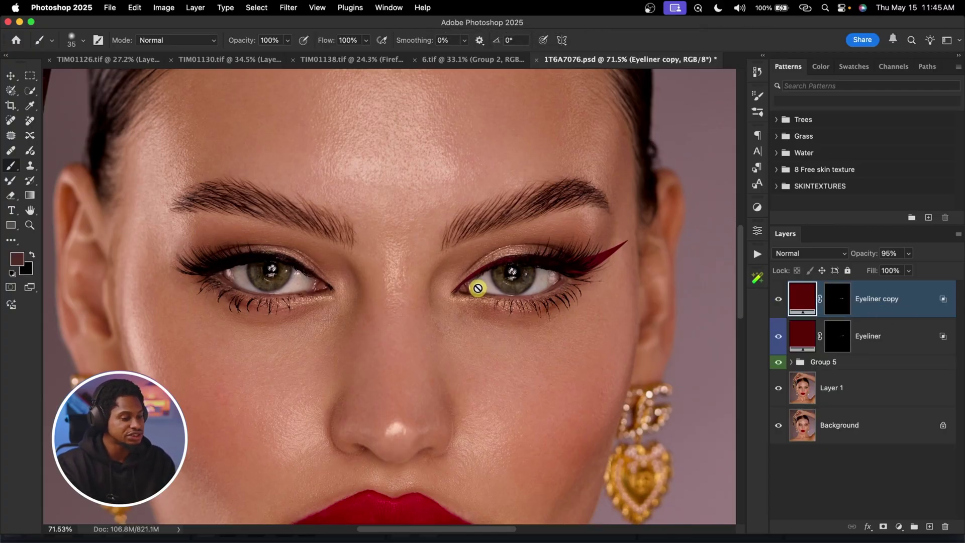
# Step: Move the Eyeliner copy onto the left eye, flip it horizontally, and fit it along the lid
pyautogui.press('super+t')
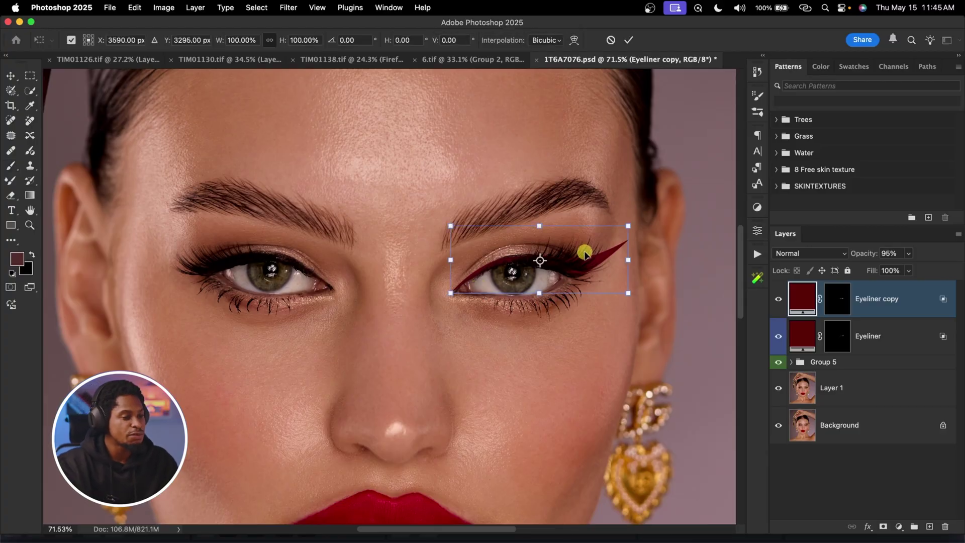
pyautogui.moveTo(361, 245); pyautogui.dragTo(283, 226)
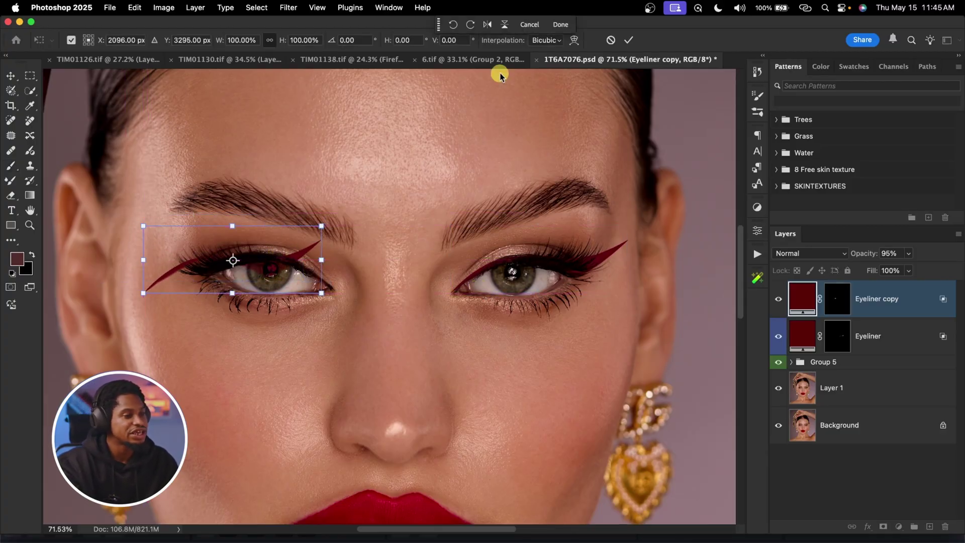
pyautogui.rightClick(280, 261)
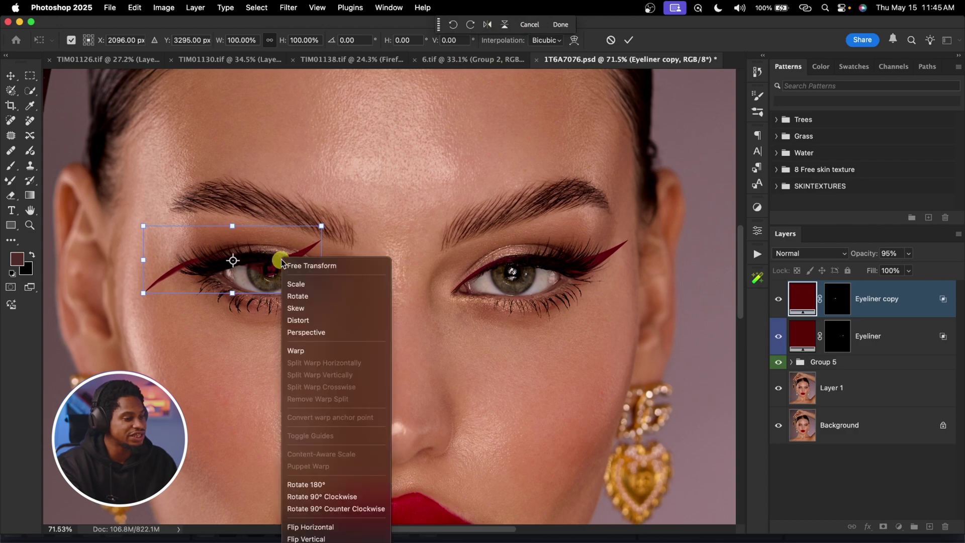
pyautogui.click(323, 528)
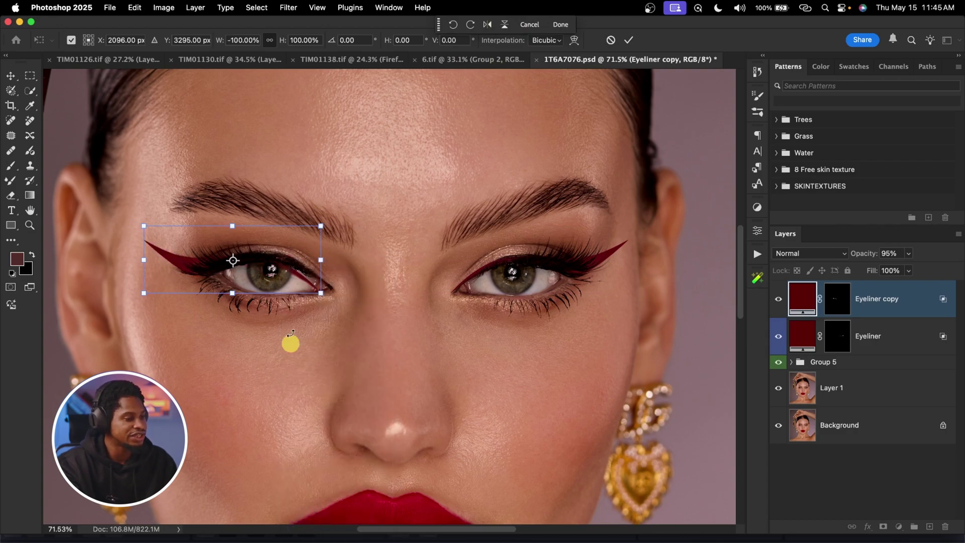
pyautogui.moveTo(284, 265); pyautogui.dragTo(291, 257)
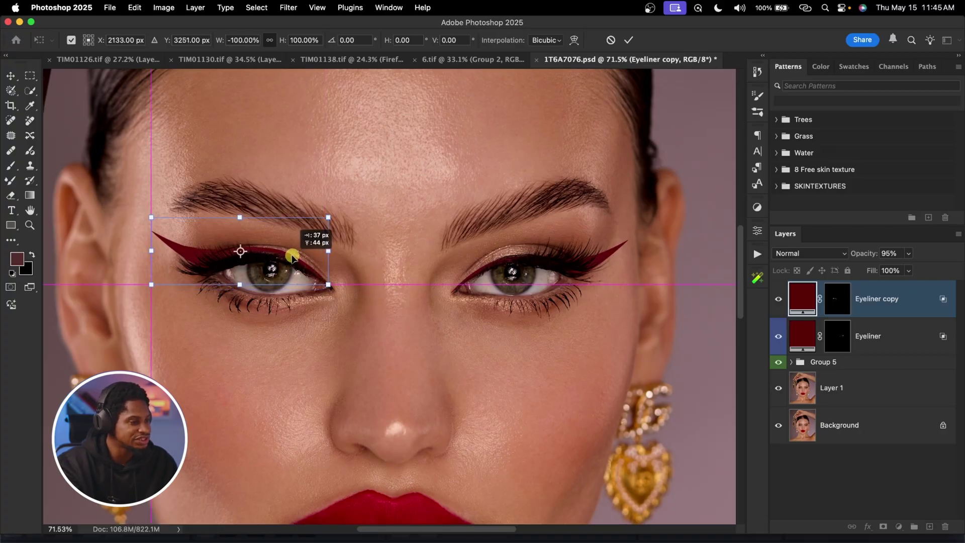
pyautogui.click(628, 41)
# Step: Zoom in to check the left eye's liner and select the Eyeliner copy's mask
pyautogui.press('z')
pyautogui.moveTo(382, 241)
pyautogui.mouseDown()
pyautogui.moveTo(334, 261)
pyautogui.moveTo(362, 243)
pyautogui.moveTo(404, 245)
pyautogui.moveTo(437, 271)
pyautogui.moveTo(396, 274)
pyautogui.mouseUp()
pyautogui.press('b')
pyautogui.hscroll(3, 533, 296)
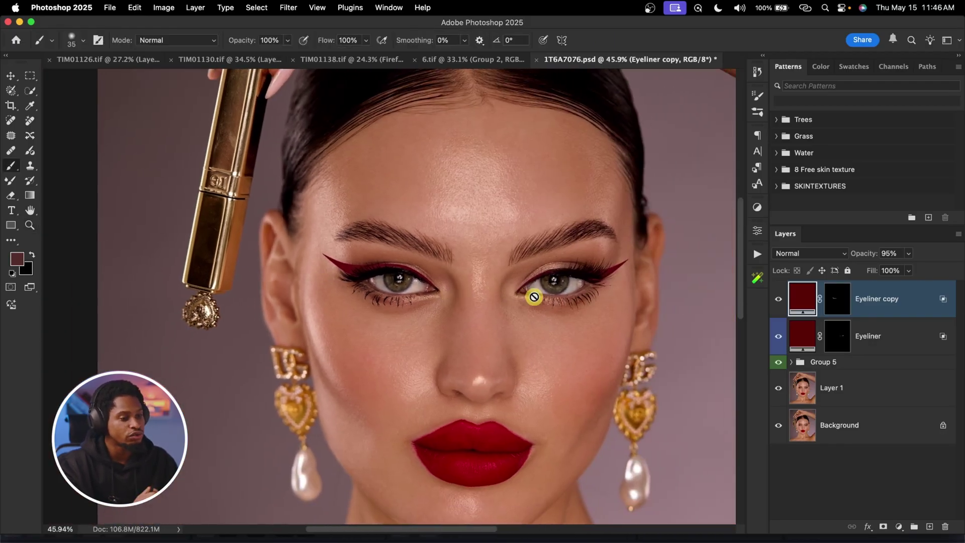
pyautogui.click(840, 301)
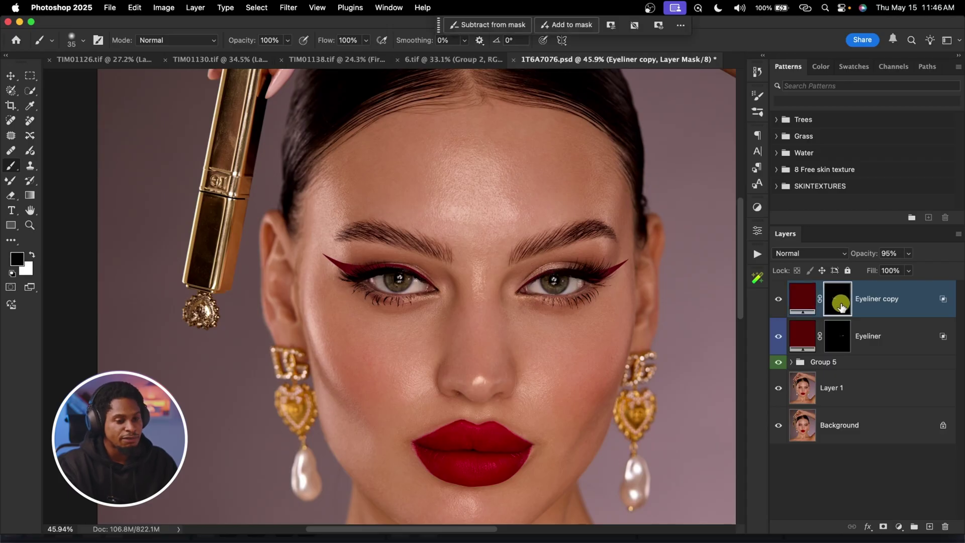
# Step: Feather the Eyeliner copy mask 4.9 px and lower the copy's opacity to 80%
pyautogui.click(757, 232)
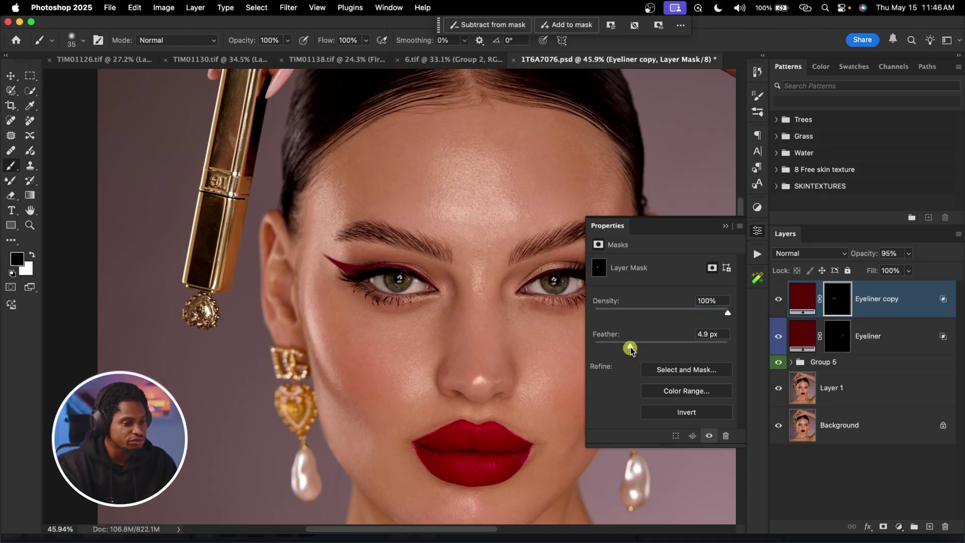
pyautogui.click(727, 226)
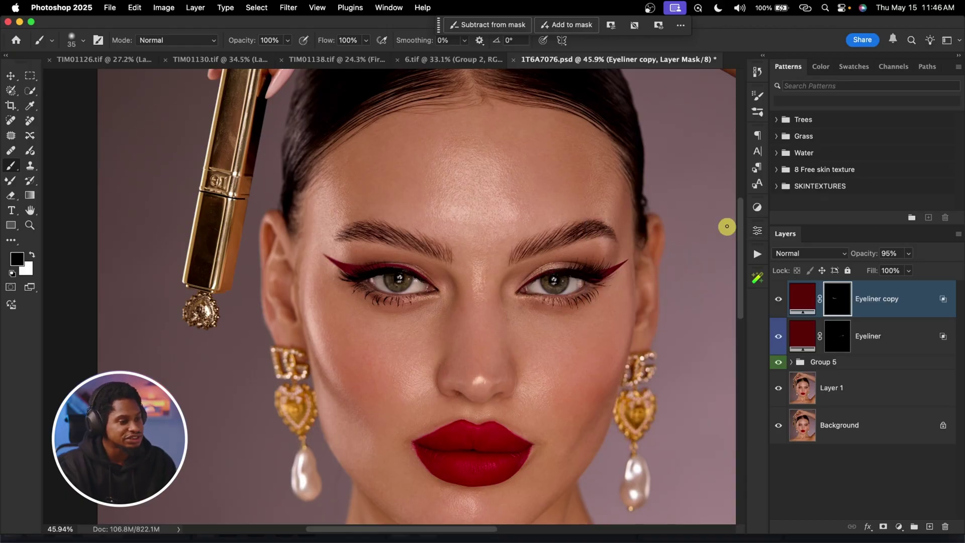
pyautogui.moveTo(873, 258); pyautogui.dragTo(865, 257)
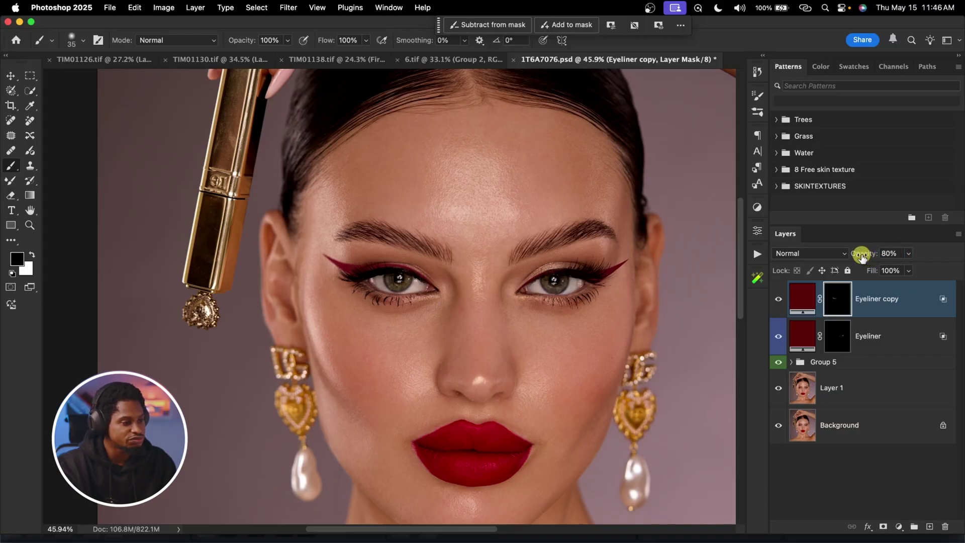
# Step: Feather the original Eyeliner mask 2.4 px and group both eyeliner layers together
pyautogui.click(835, 338)
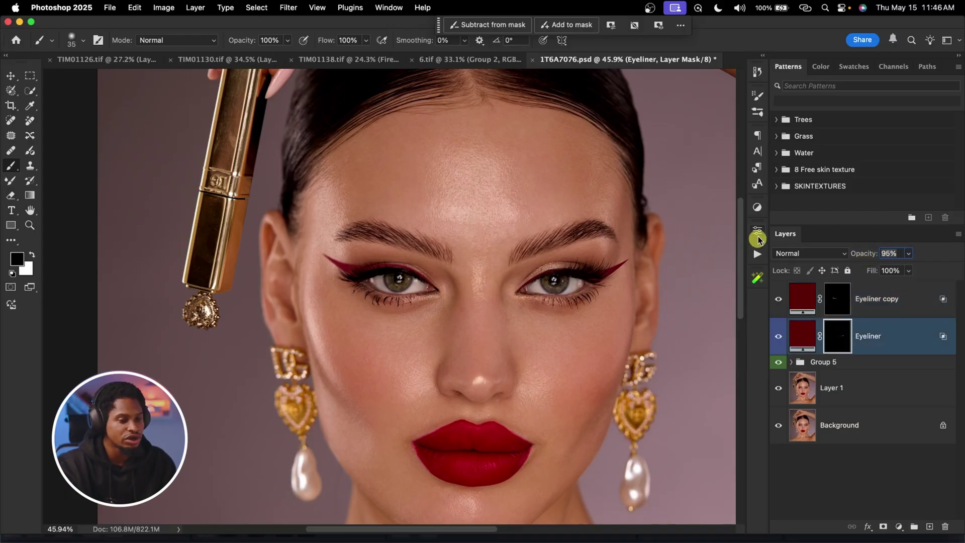
pyautogui.click(758, 235)
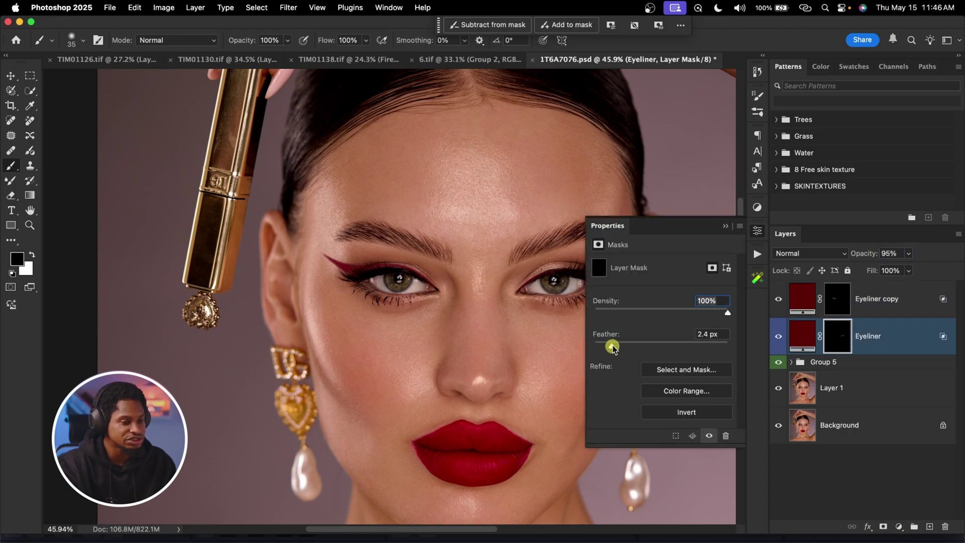
pyautogui.click(857, 256)
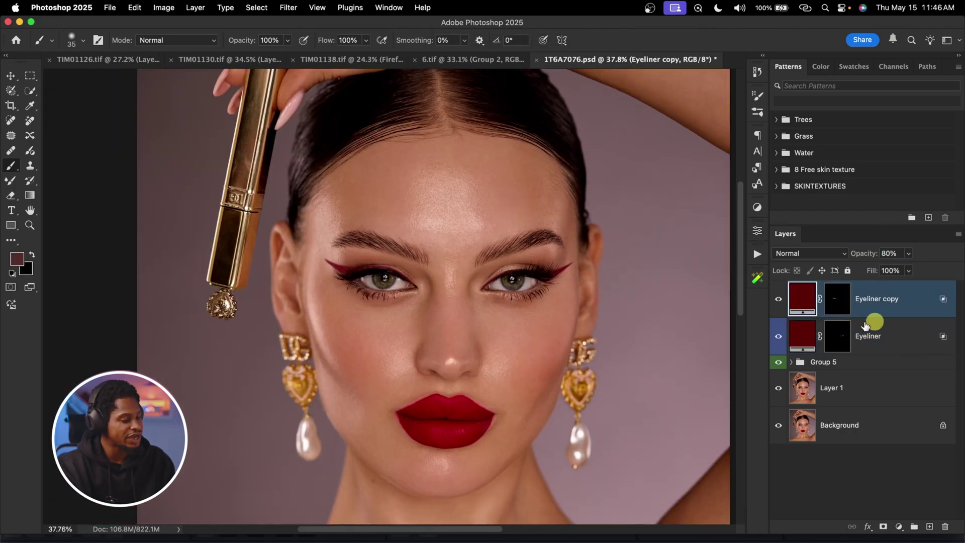
pyautogui.keyDown('shift'); pyautogui.click(910, 340); pyautogui.keyUp('shift')
pyautogui.press('super+g')
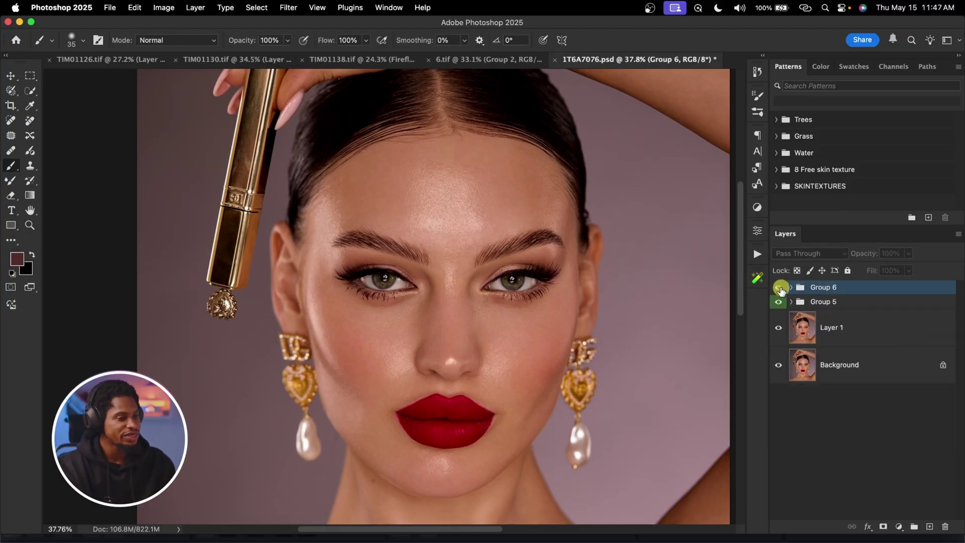
# Step: Toggle Group 6 on and off to compare, zoom out, and switch to the 6.tif portrait
pyautogui.click(779, 288)
pyautogui.click(779, 288)
pyautogui.click(781, 290)
pyautogui.press('z')
pyautogui.moveTo(535, 269); pyautogui.dragTo(517, 270)
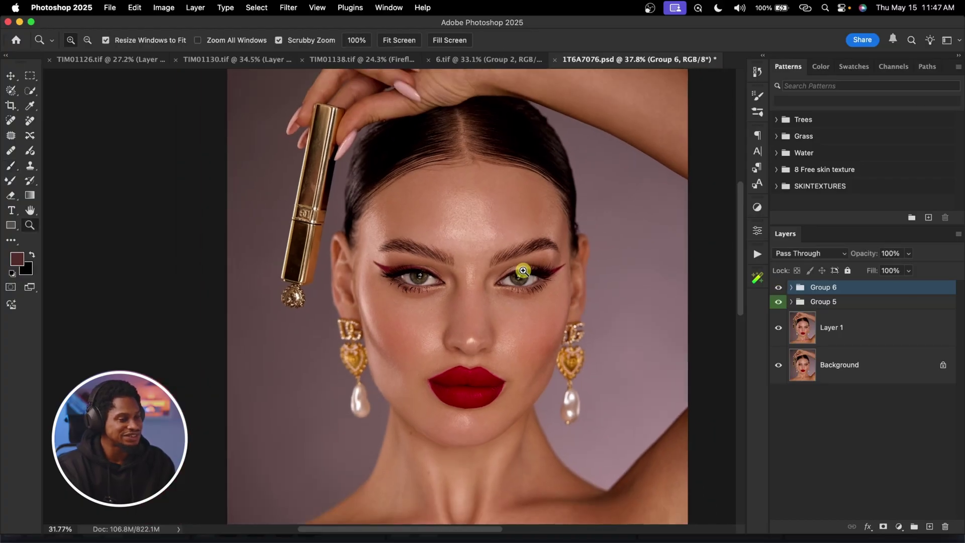
pyautogui.press('b')
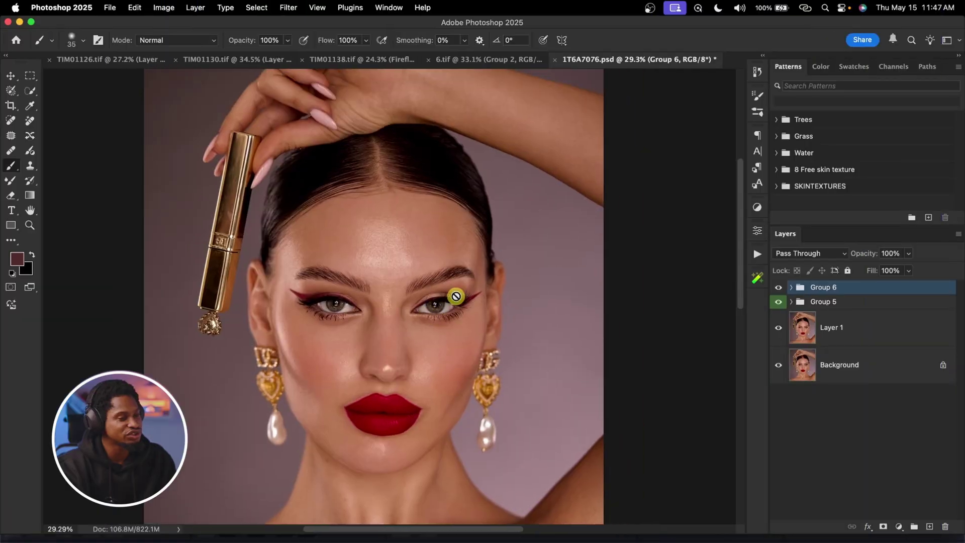
pyautogui.click(483, 59)
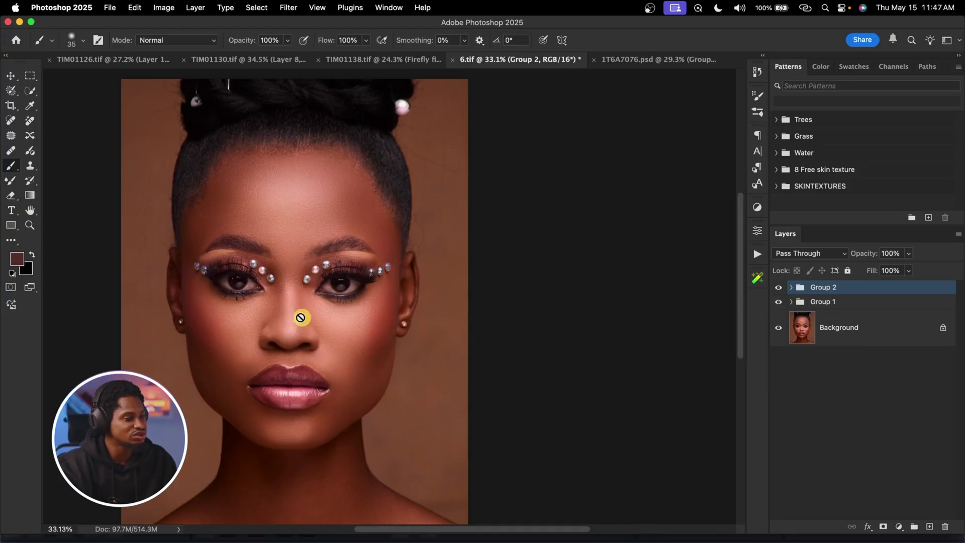
# Step: Zoom in around the eyes and add a masked Catchlight layer from the retouching plugin
pyautogui.press('z')
pyautogui.moveTo(316, 283); pyautogui.dragTo(341, 283)
pyautogui.press('b')
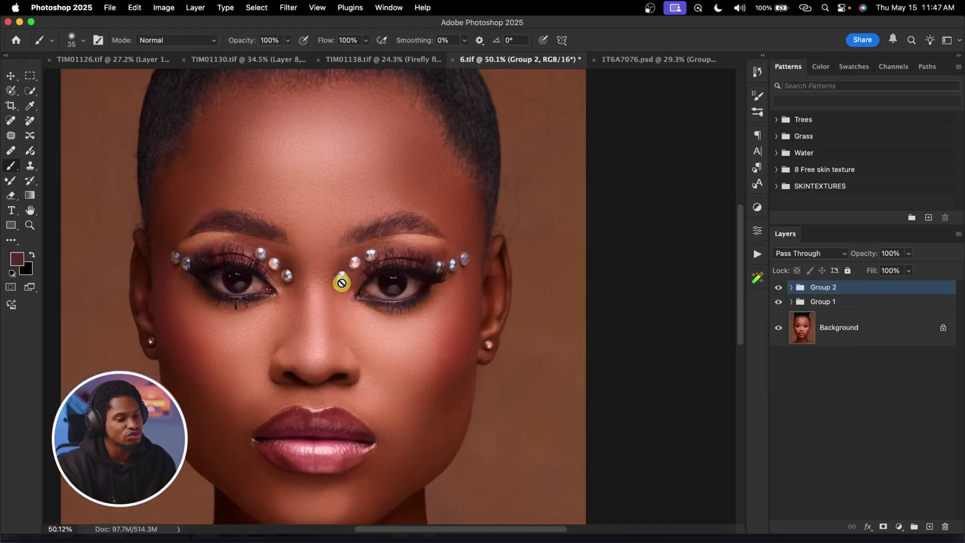
pyautogui.click(756, 277)
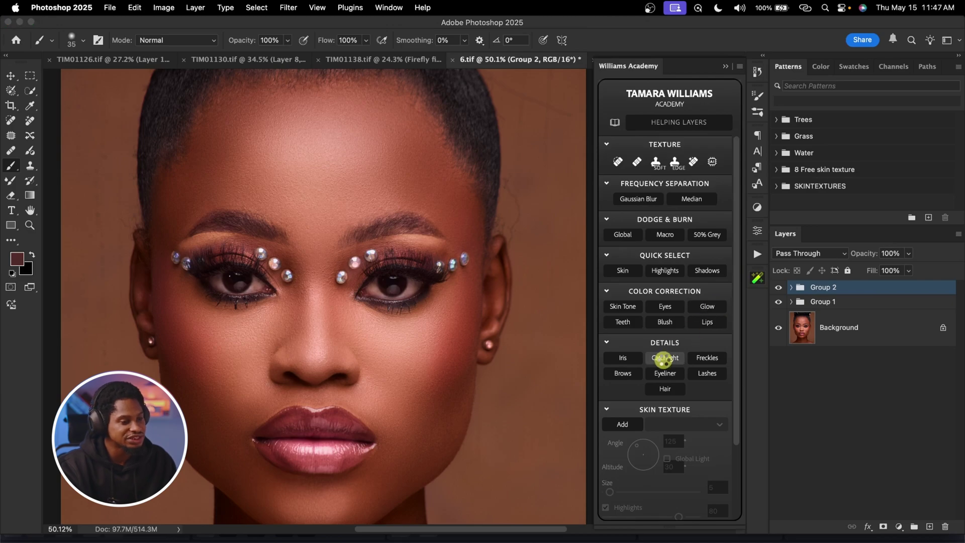
pyautogui.click(663, 358)
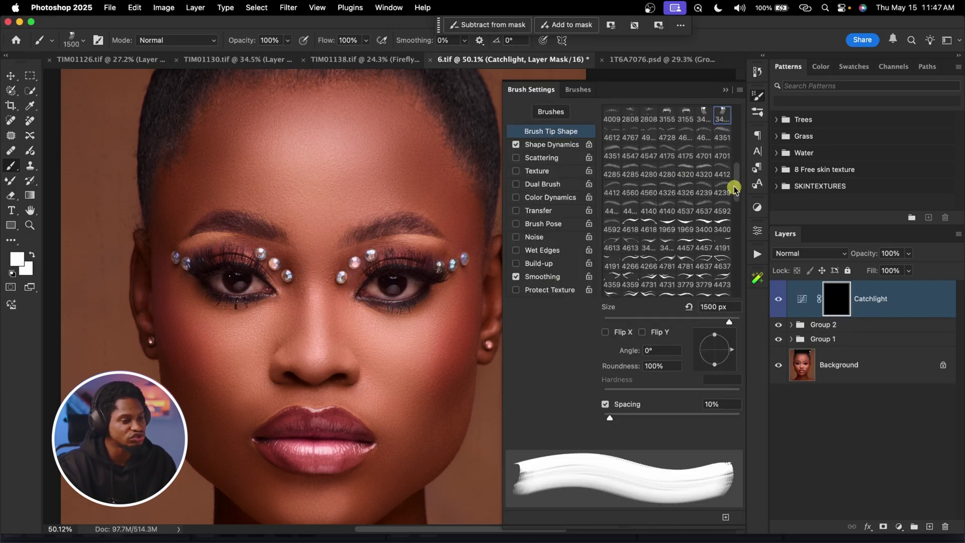
# Step: Shrink the catchlight brush to fit the iris and stamp a window-shaped catchlight in the right eye
pyautogui.scroll(5, 734, 189)
pyautogui.press('[')
pyautogui.press('[')
pyautogui.press('[')
pyautogui.press('[')
pyautogui.press('[')
pyautogui.press('[')
pyautogui.press('[')
pyautogui.press('[')
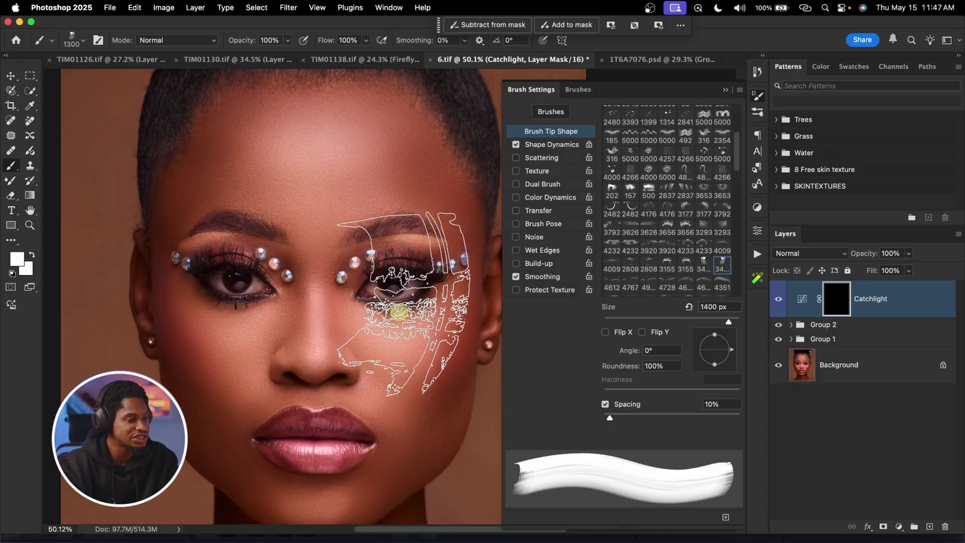
pyautogui.press('[')
pyautogui.press('[')
pyautogui.press('[')
pyautogui.press('[')
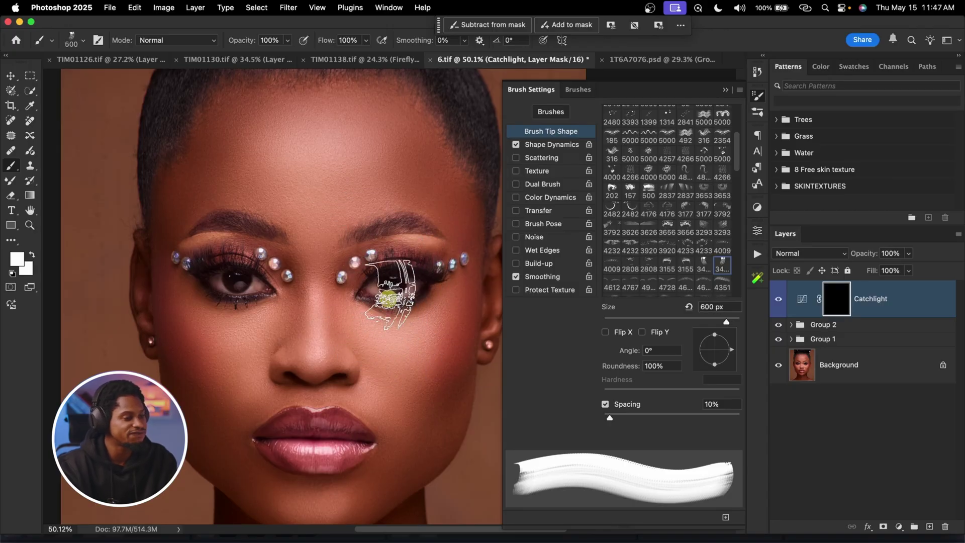
pyautogui.scroll(5, 389, 289)
pyautogui.press('[')
pyautogui.press('[')
pyautogui.press('[')
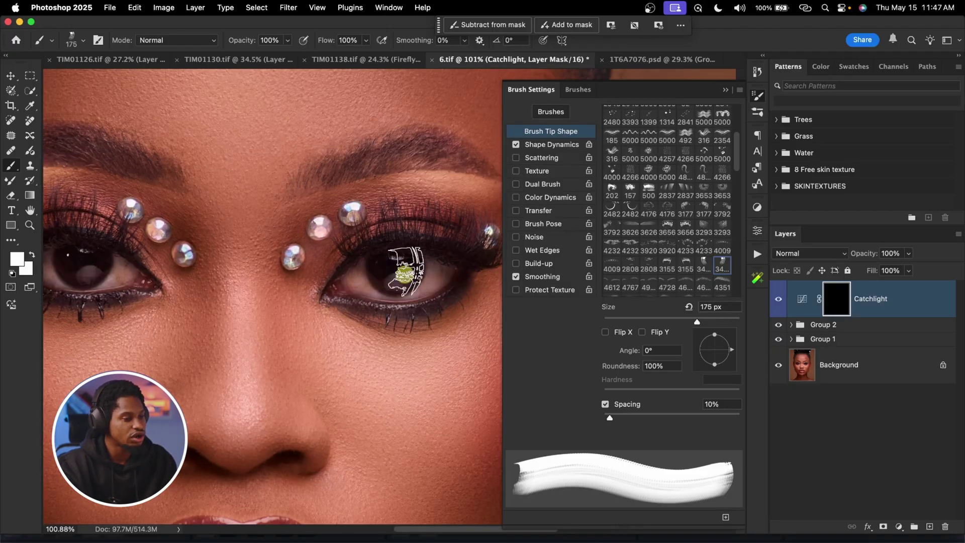
pyautogui.click(406, 272)
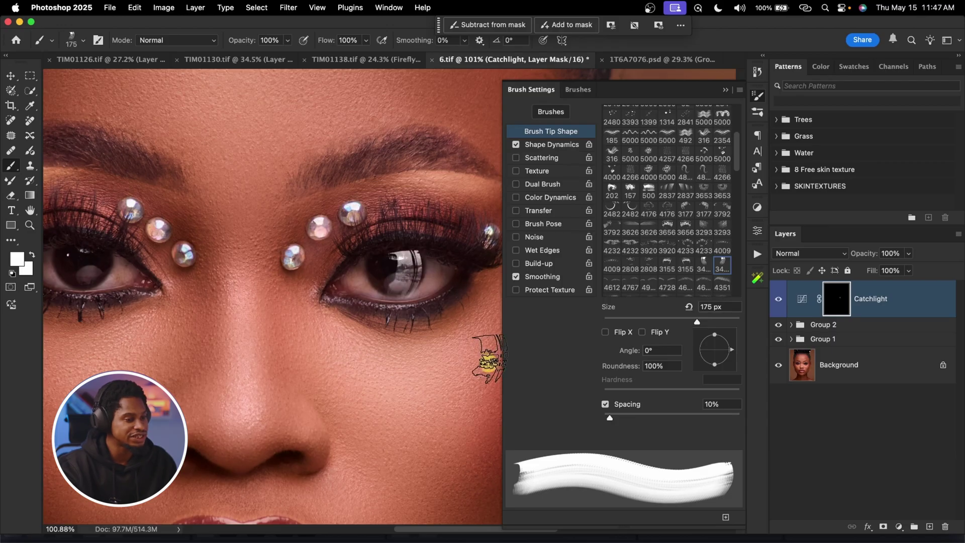
# Step: Zoom out to the whole face and toggle the Catchlight layer off and on to compare
pyautogui.press('z')
pyautogui.moveTo(392, 302); pyautogui.dragTo(366, 301)
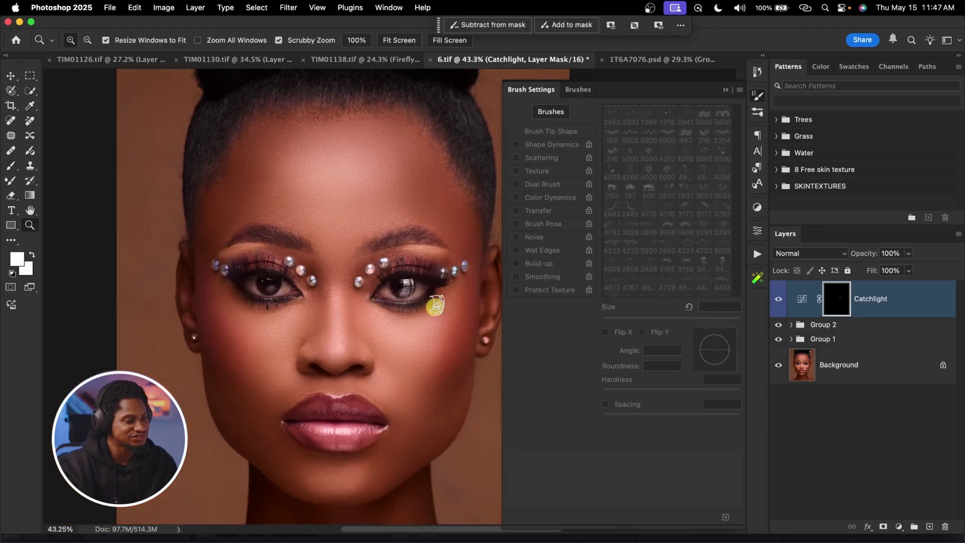
pyautogui.press('b')
pyautogui.click(777, 303)
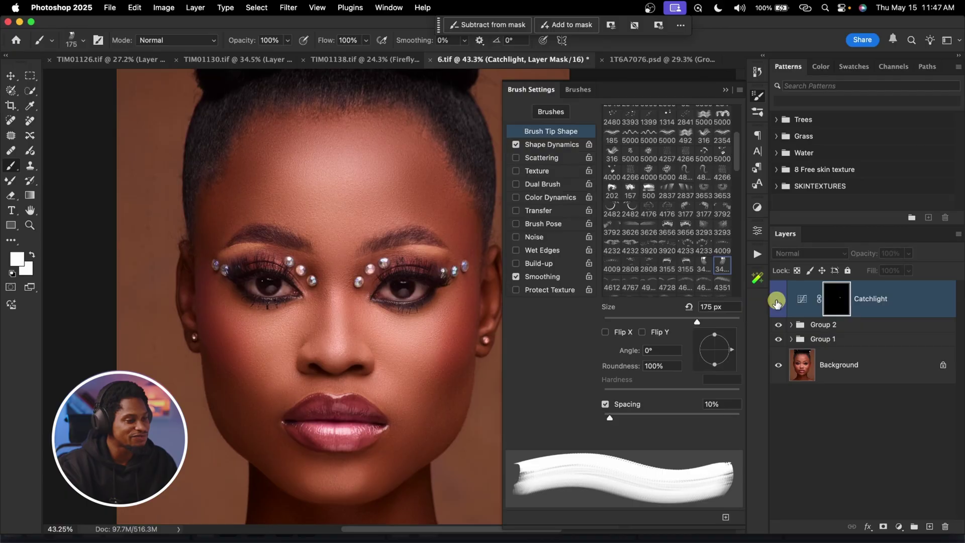
pyautogui.click(777, 302)
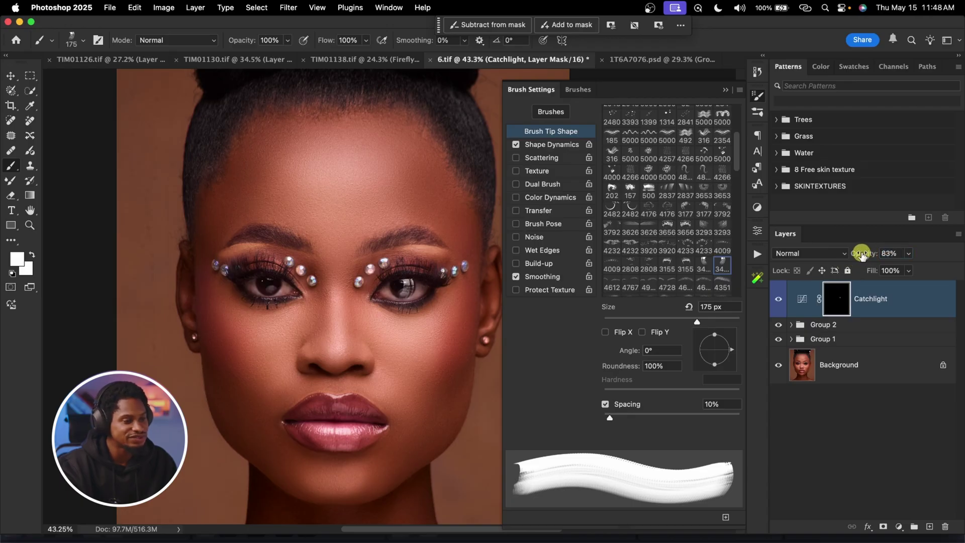
# Step: Restore Catchlight to 100% opacity and stamp a ~175 px window catchlight into the left eye
pyautogui.moveTo(861, 254); pyautogui.dragTo(870, 255)
pyautogui.press(']')
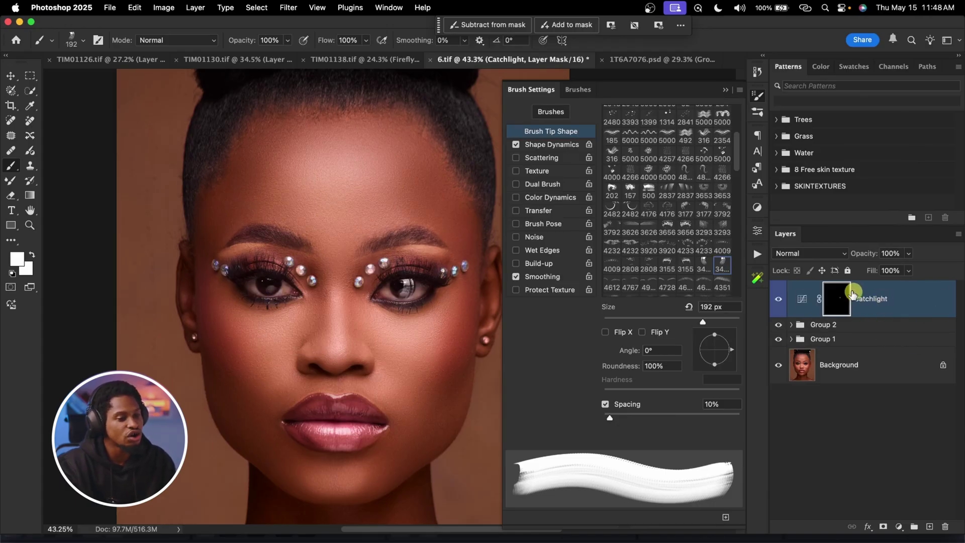
pyautogui.click(703, 265)
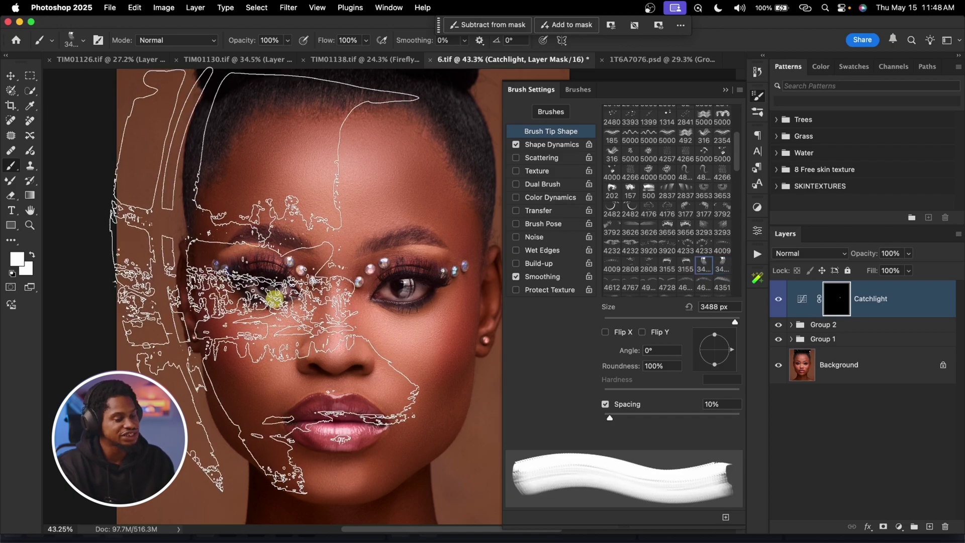
pyautogui.moveTo(385, 361); pyautogui.dragTo(270, 297)
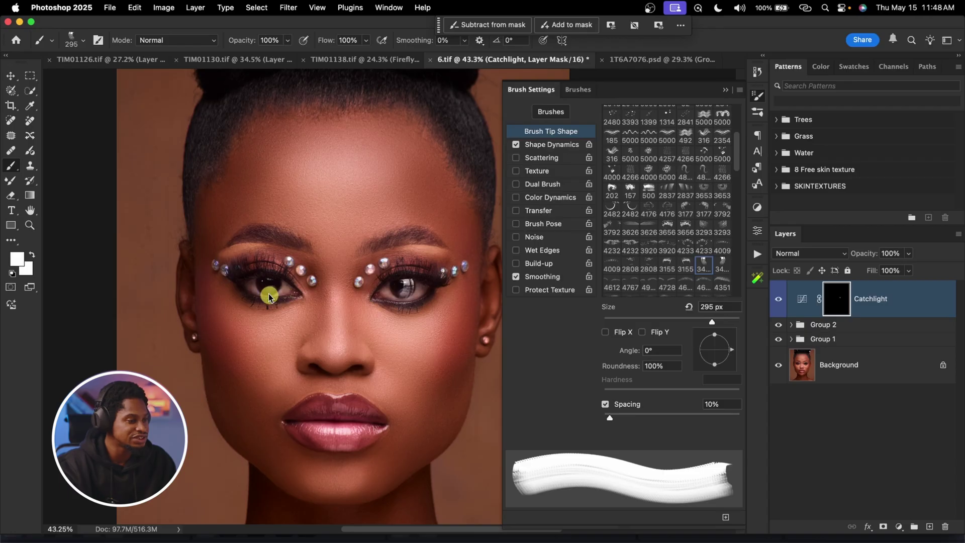
pyautogui.scroll(2, 259, 284)
pyautogui.press('[')
pyautogui.press('[')
pyautogui.press('[')
pyautogui.press('[')
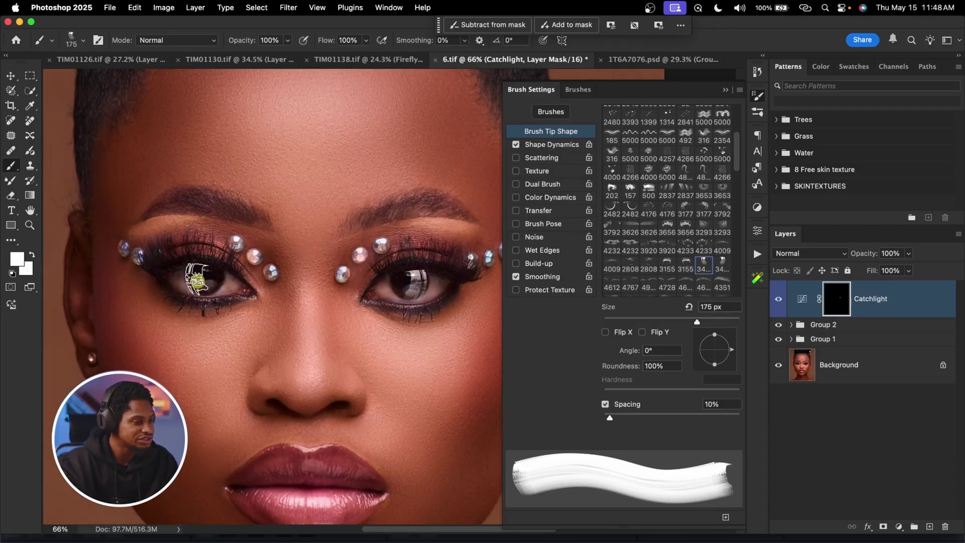
pyautogui.scroll(1, 323, 276)
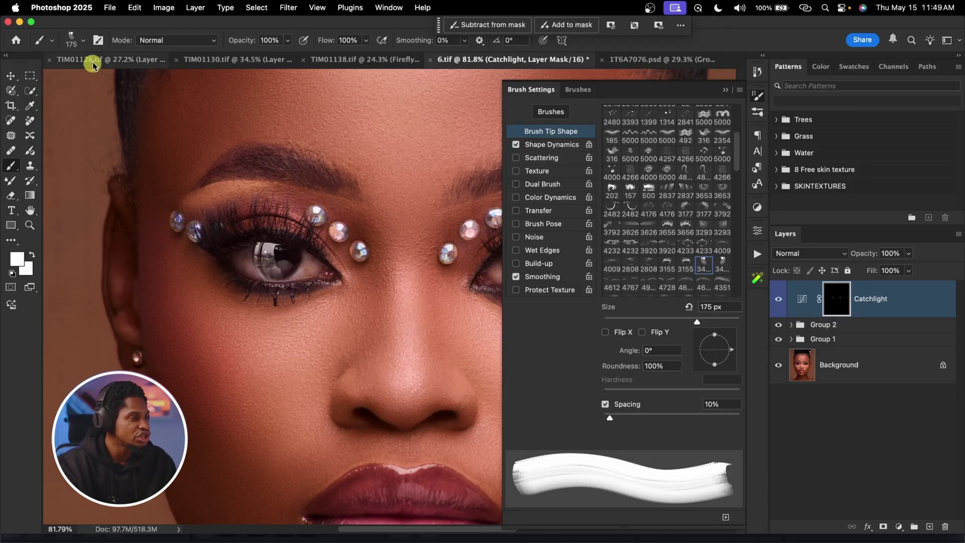
# Step: Load a 60 px soft round brush with black as the painting colour, zoomed in on the eye
pyautogui.click(71, 40)
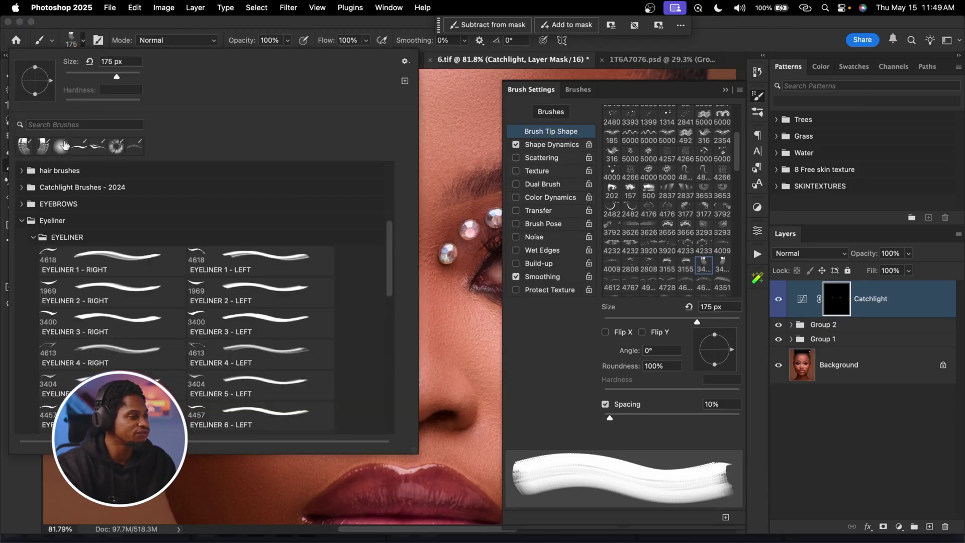
pyautogui.click(60, 145)
pyautogui.press('Return')
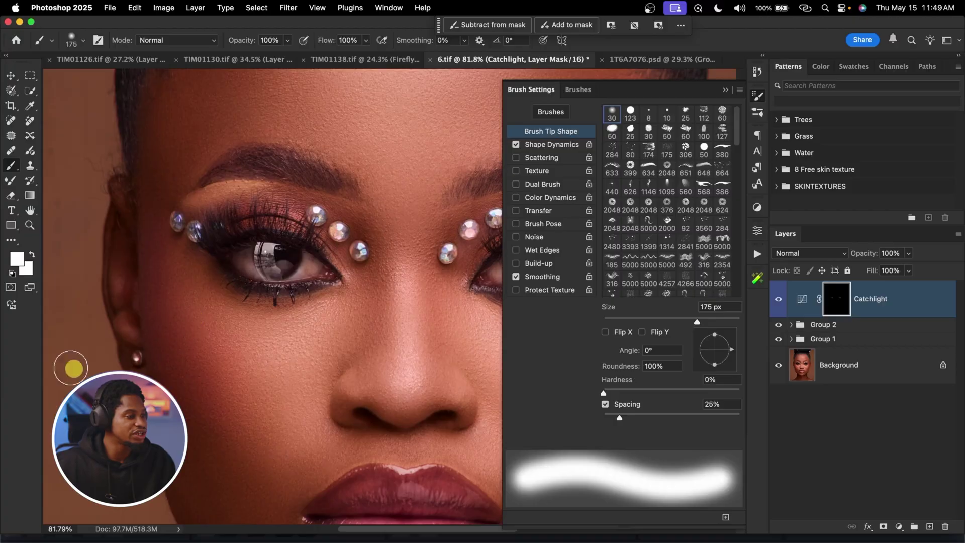
pyautogui.press('x')
pyautogui.press('z')
pyautogui.moveTo(259, 280); pyautogui.dragTo(303, 273)
pyautogui.press('b')
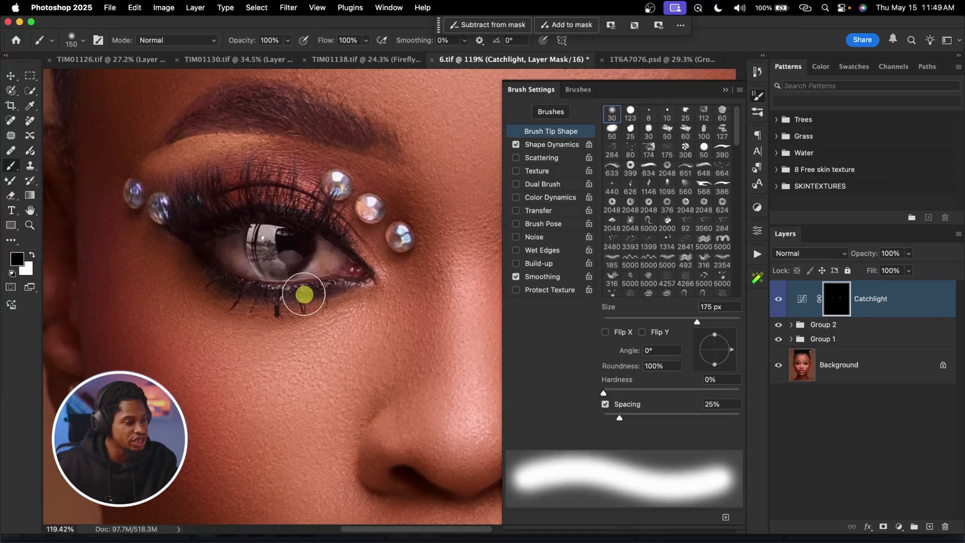
pyautogui.press('[')
pyautogui.press('[')
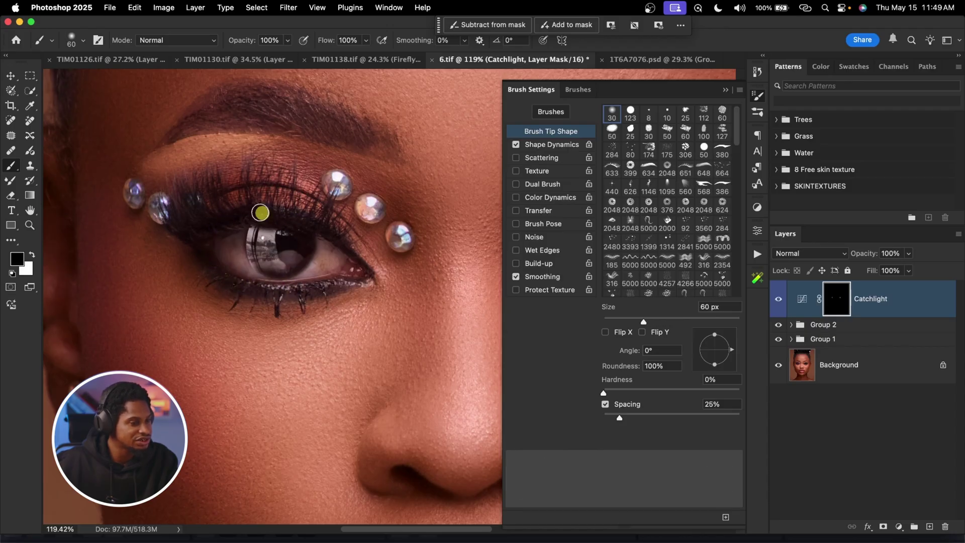
# Step: Soften the catchlights to 64% opacity and toggle the Catchlight layer to compare before and after
pyautogui.moveTo(456, 216); pyautogui.dragTo(215, 249)
pyautogui.scroll(-5, 206, 248)
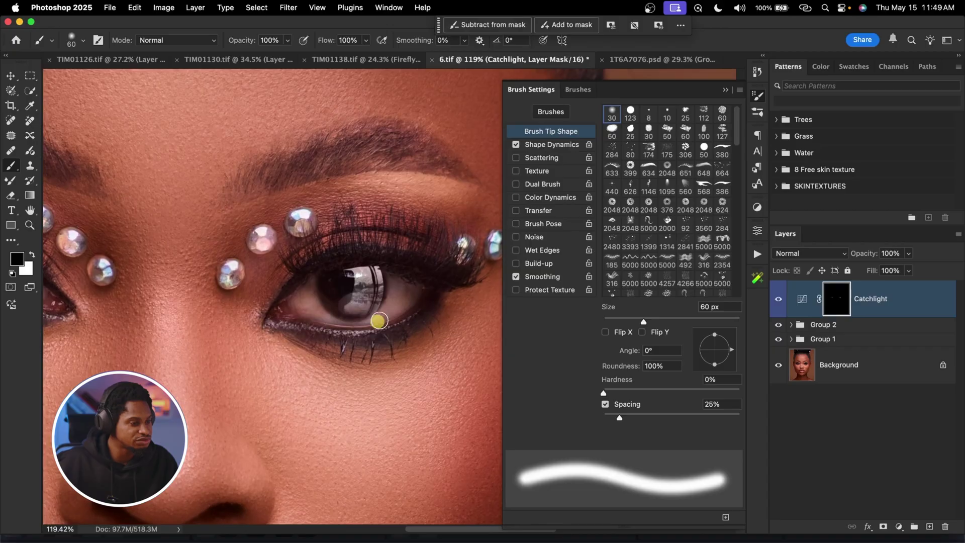
pyautogui.scroll(-2, 553, 282)
pyautogui.press('F5')
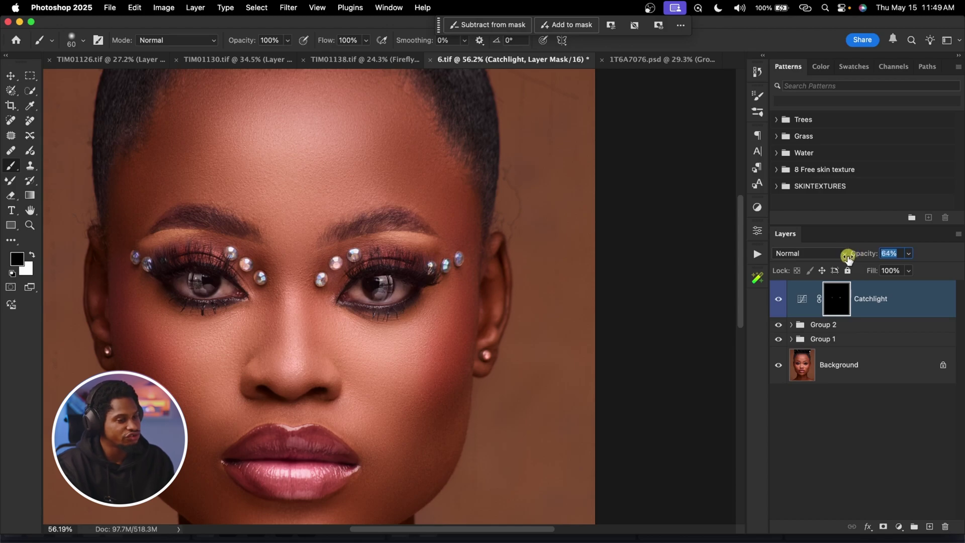
pyautogui.click(780, 300)
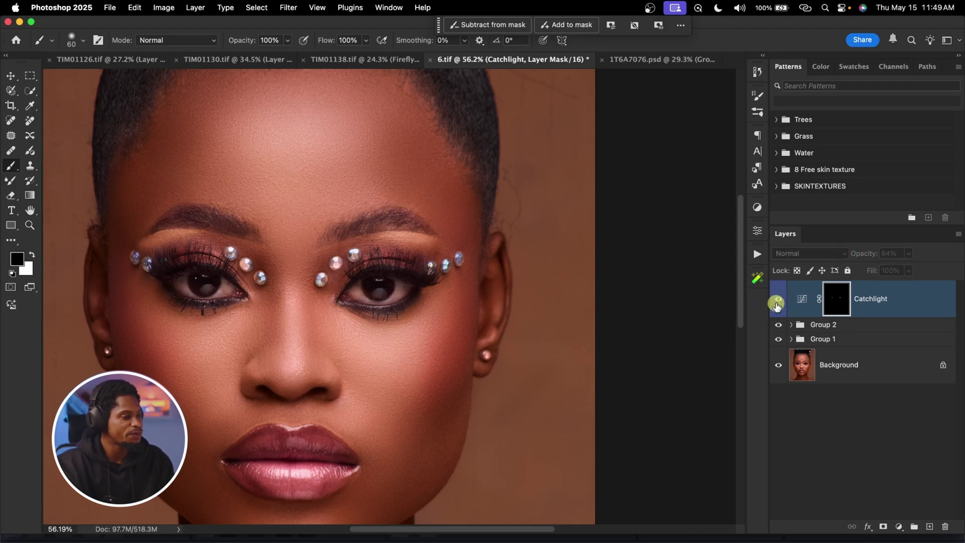
pyautogui.click(777, 304)
pyautogui.click(758, 280)
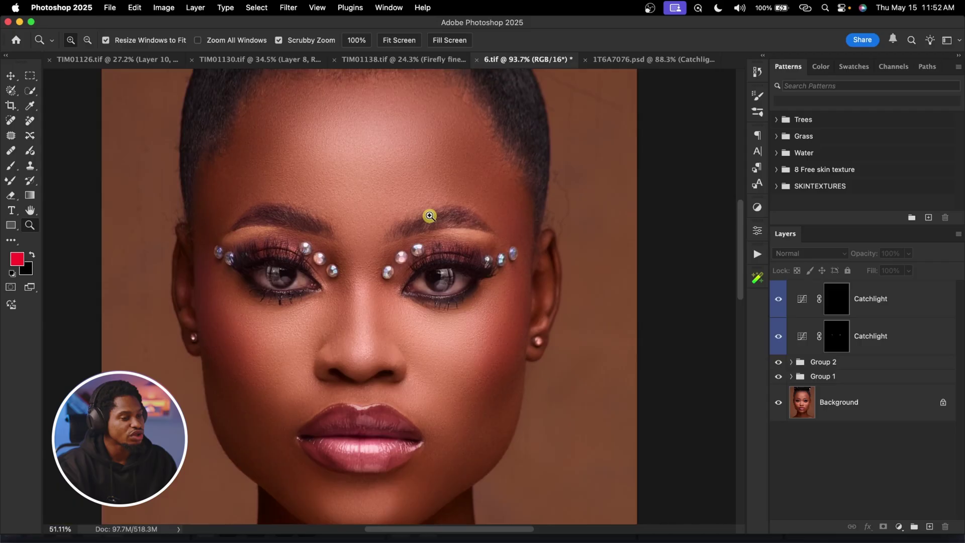
# Step: Scrubby-zoom in on the model's face
pyautogui.moveTo(430, 216); pyautogui.dragTo(483, 217)
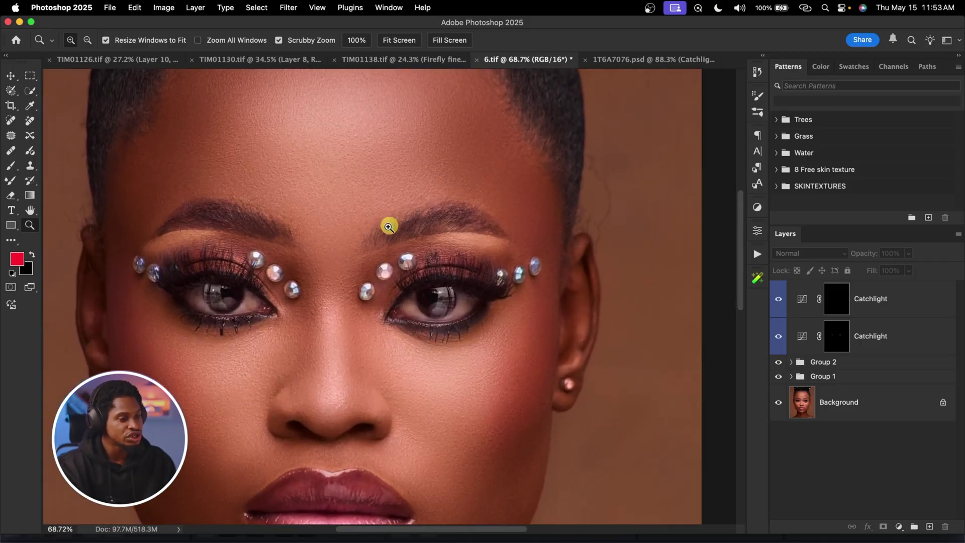
# Step: Add a Brows layer from the Williams Academy panel with brow colour 000000 black
pyautogui.click(755, 279)
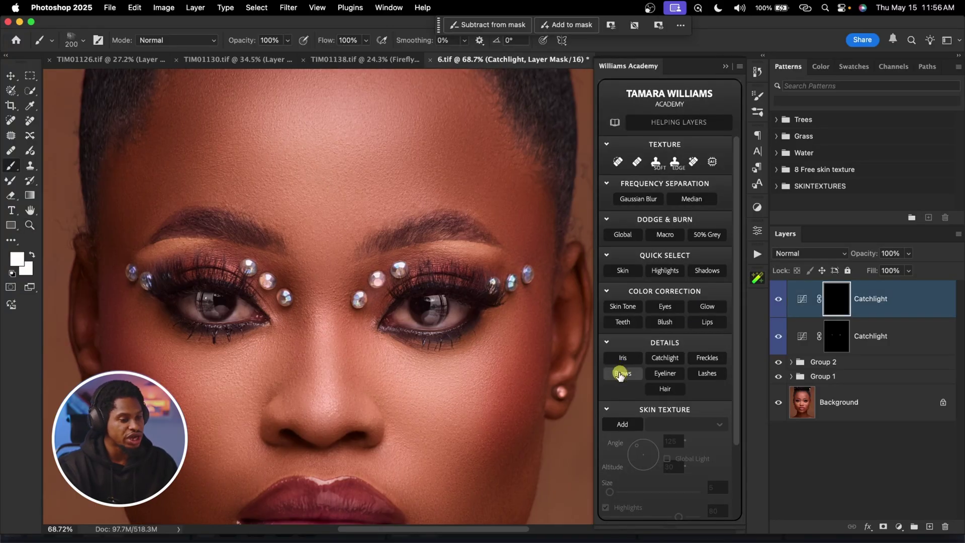
pyautogui.click(621, 374)
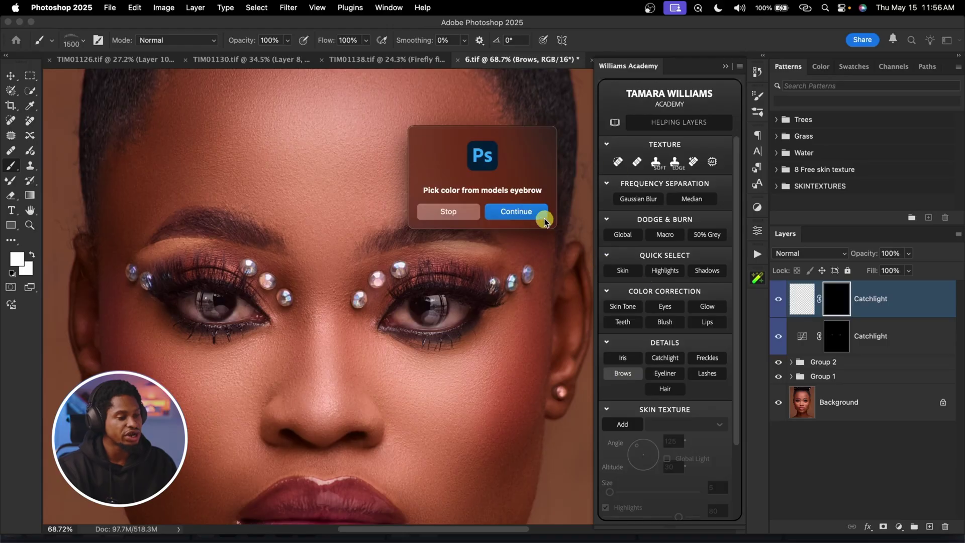
pyautogui.click(517, 212)
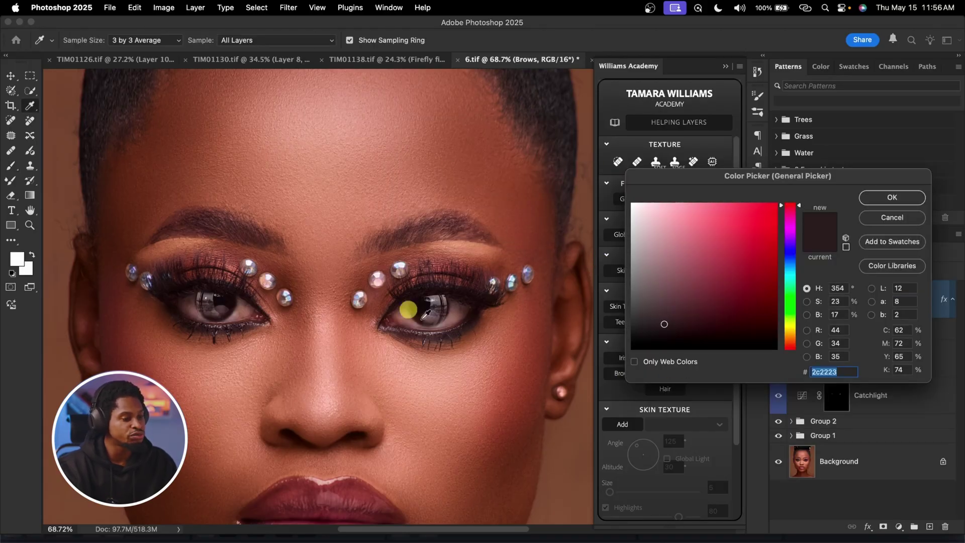
pyautogui.moveTo(663, 322); pyautogui.dragTo(632, 350)
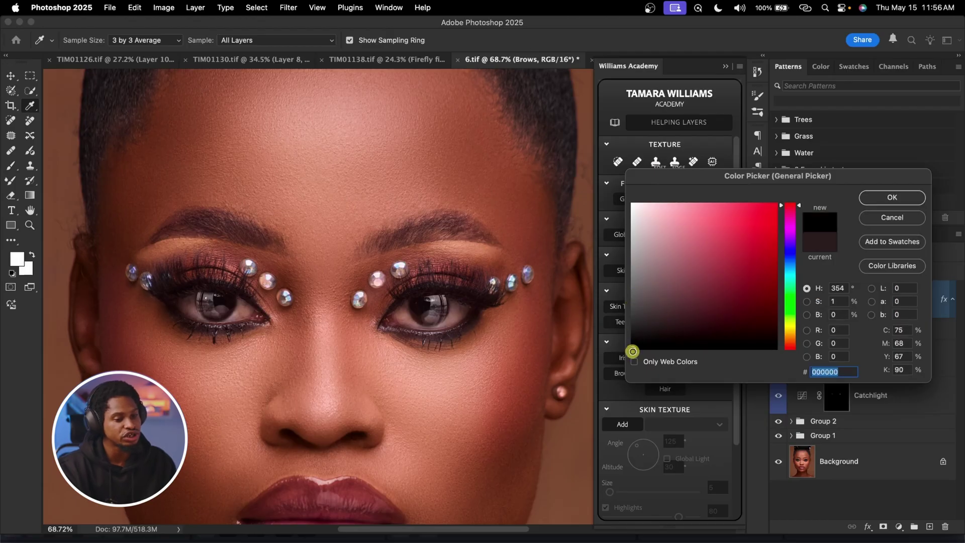
pyautogui.click(897, 197)
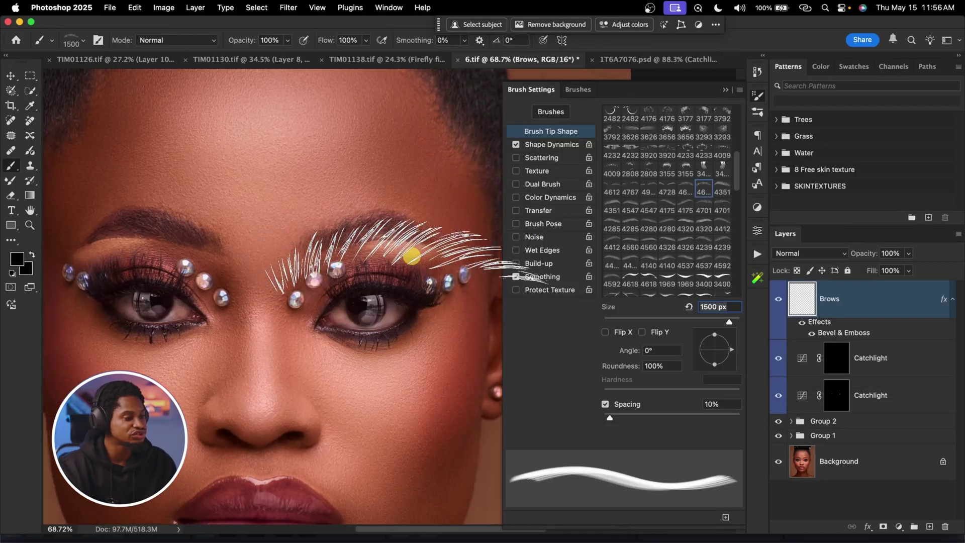
# Step: Stamp black brow hairs with an 800 px brow brush over the right eyebrow and compare
pyautogui.moveTo(345, 233); pyautogui.dragTo(334, 233)
pyautogui.press('[')
pyautogui.press('[')
pyautogui.press('[')
pyautogui.press('[')
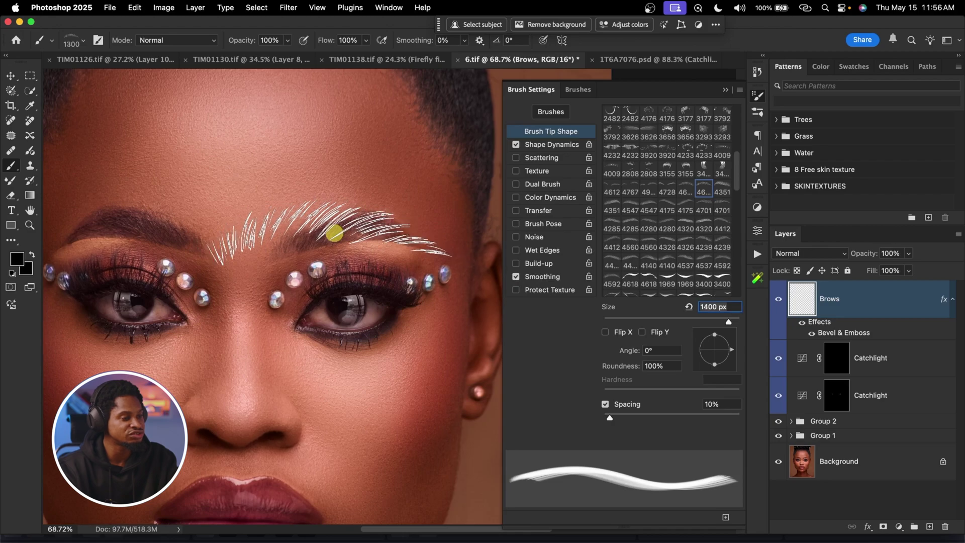
pyautogui.press('[')
pyautogui.press('[')
pyautogui.press('[')
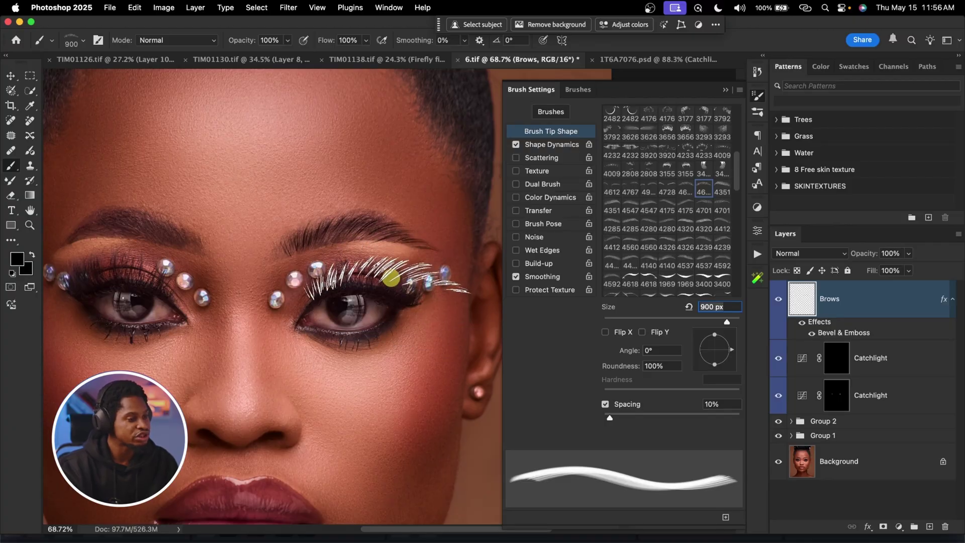
pyautogui.click(398, 296)
pyautogui.press('super+z')
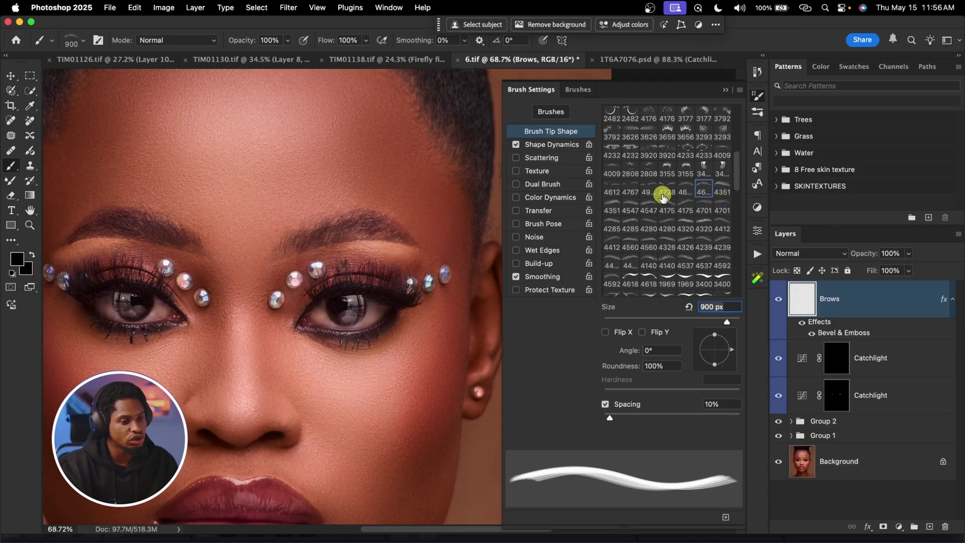
pyautogui.click(614, 205)
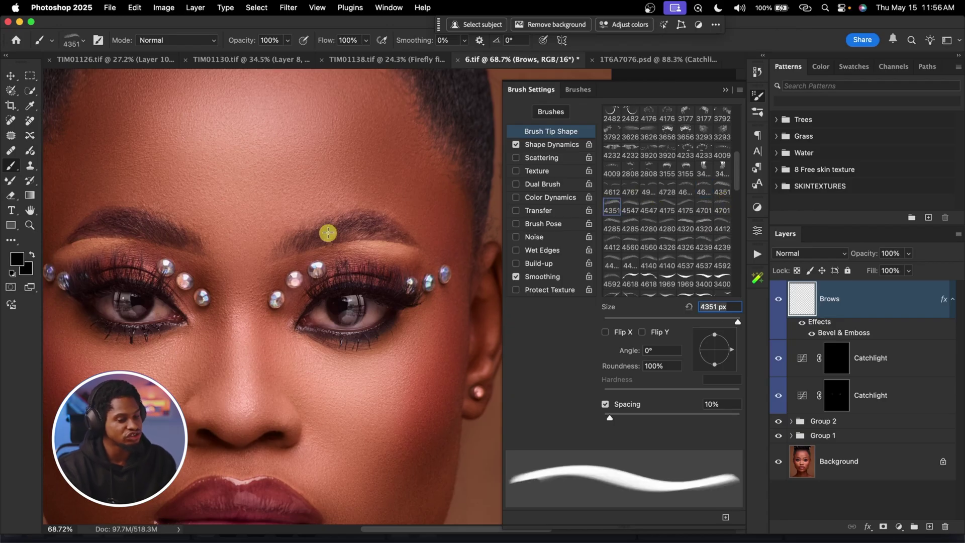
pyautogui.moveTo(717, 322); pyautogui.dragTo(727, 323)
pyautogui.click(345, 233)
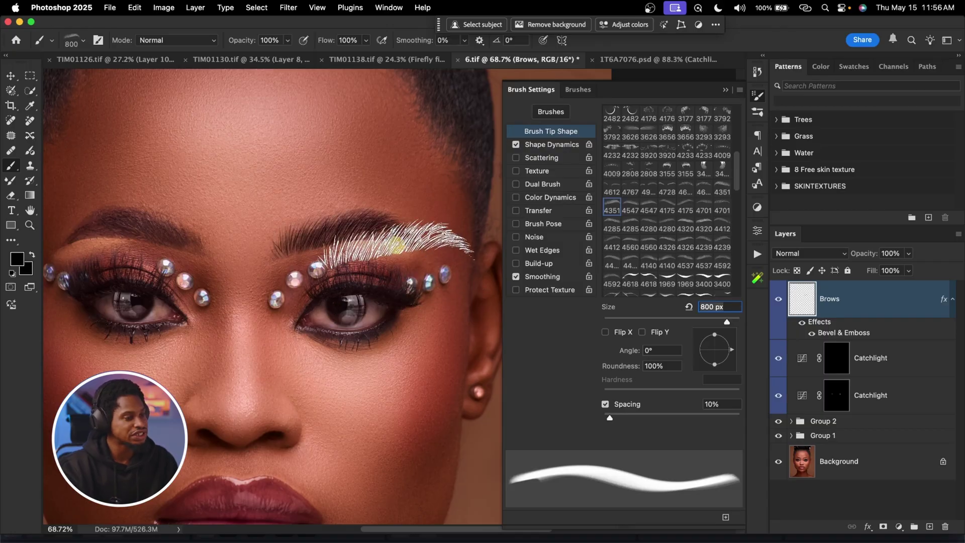
pyautogui.click(443, 262)
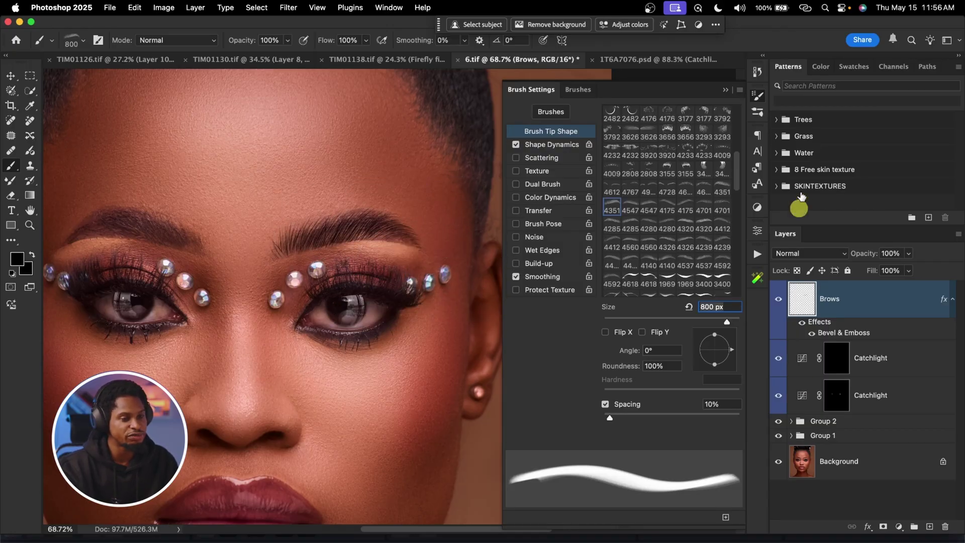
pyautogui.click(777, 301)
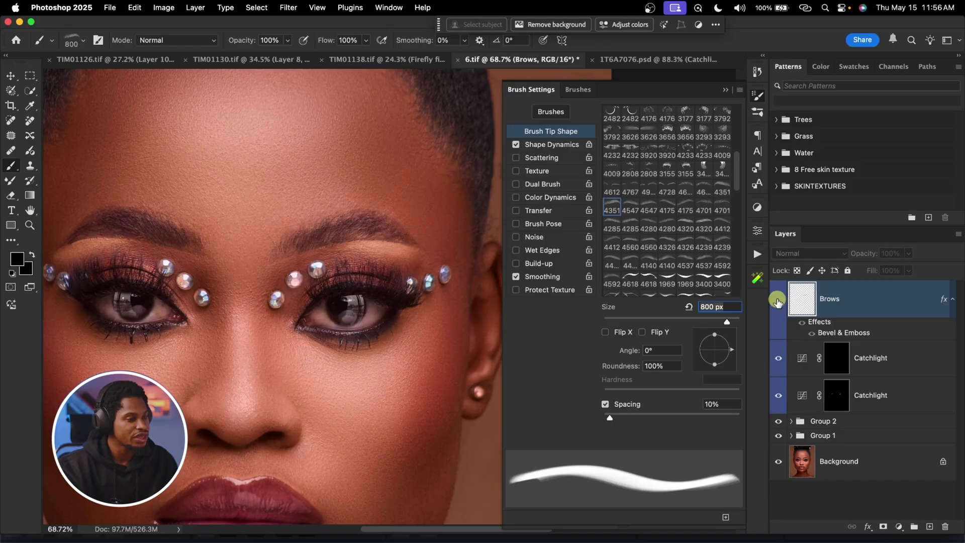
pyautogui.click(777, 301)
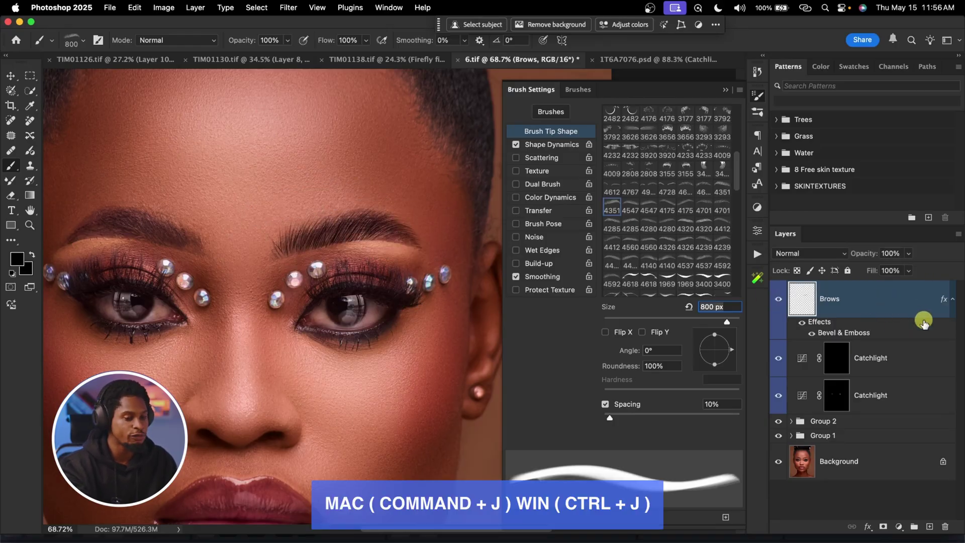
# Step: Duplicate the Brows layer and merge both brow layers into one Brows copy
pyautogui.press('super+j')
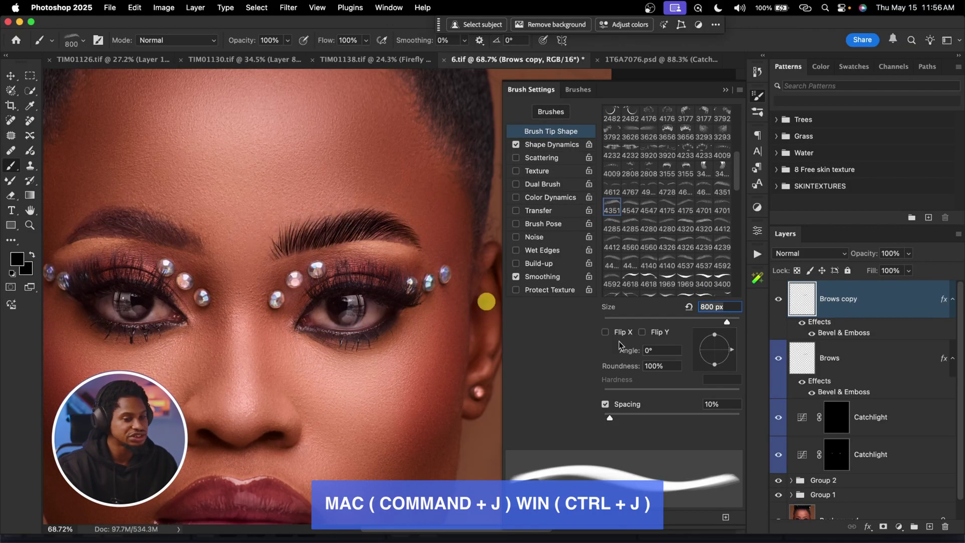
pyautogui.press('F5')
pyautogui.moveTo(813, 325); pyautogui.dragTo(822, 390)
pyautogui.moveTo(857, 308)
pyautogui.mouseDown()
pyautogui.moveTo(845, 313)
pyautogui.moveTo(874, 304)
pyautogui.mouseUp()
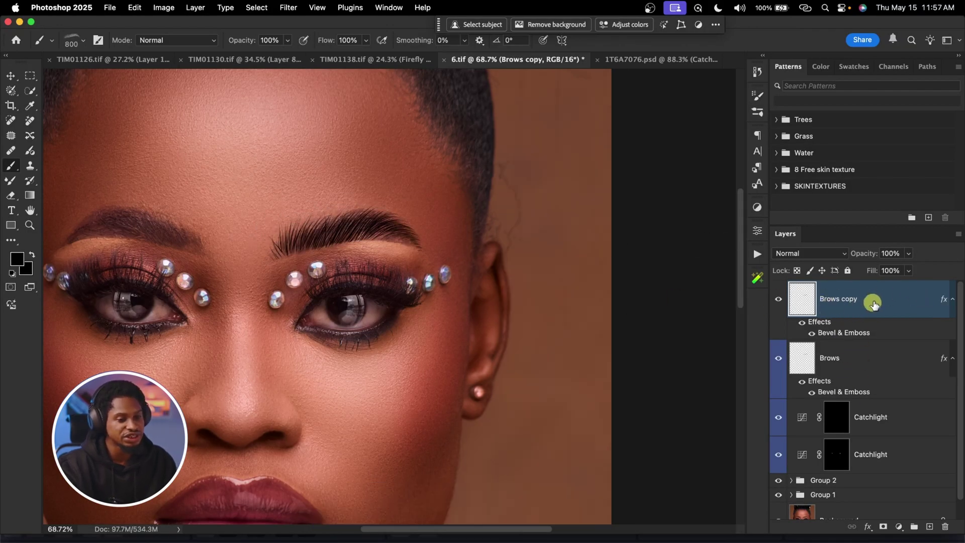
pyautogui.keyDown('shift'); pyautogui.click(873, 360); pyautogui.keyUp('shift')
pyautogui.press('super+e')
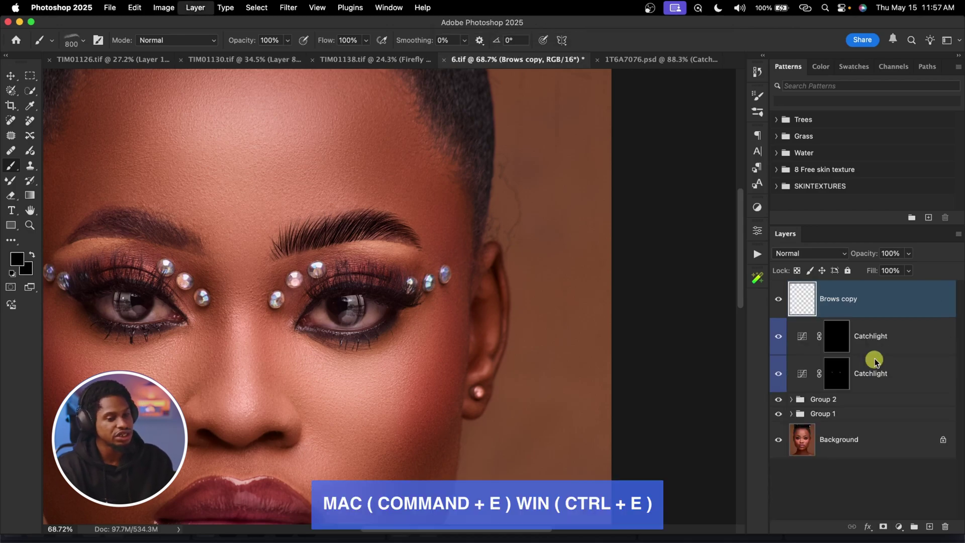
# Step: Move, rotate and warp the merged brows to follow the right-hand eyebrow
pyautogui.moveTo(671, 271); pyautogui.dragTo(377, 382)
pyautogui.press('super+z')
pyautogui.press('super+t')
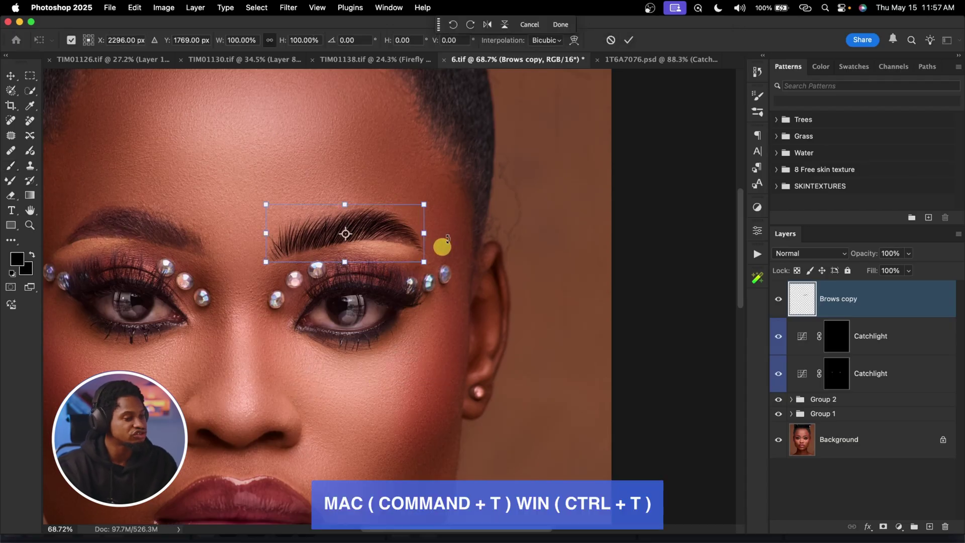
pyautogui.moveTo(433, 201); pyautogui.dragTo(422, 210)
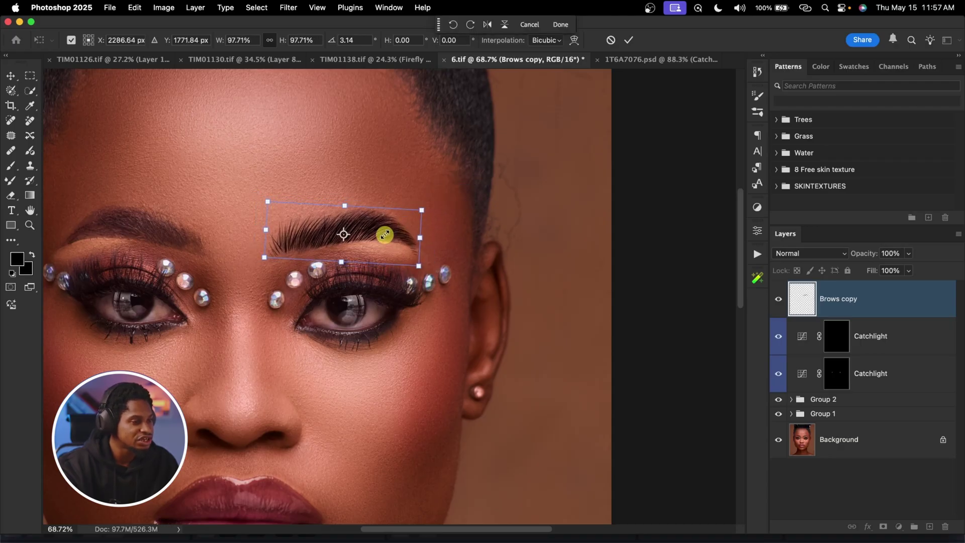
pyautogui.hotkey('ctrl', 'z')
pyautogui.hotkey('ctrl', 'z')
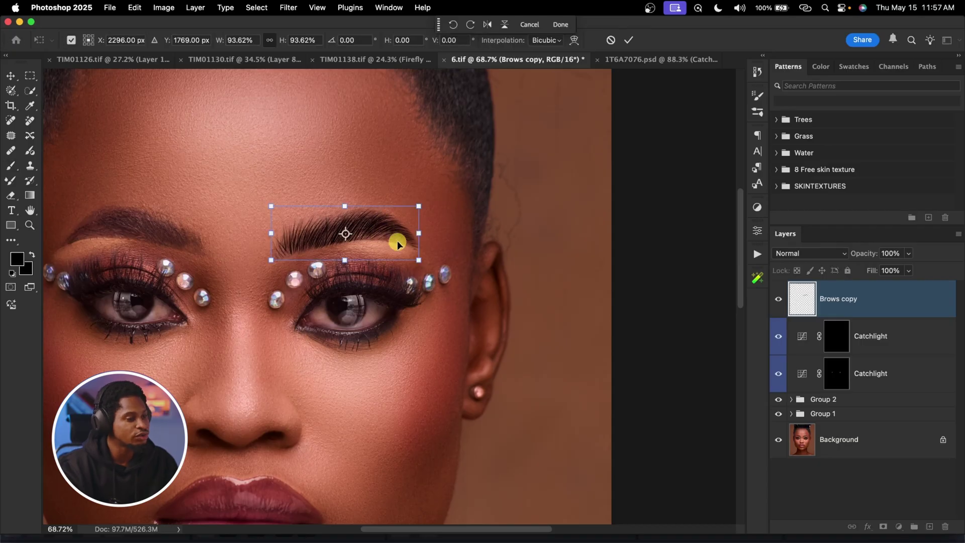
pyautogui.rightClick(392, 232)
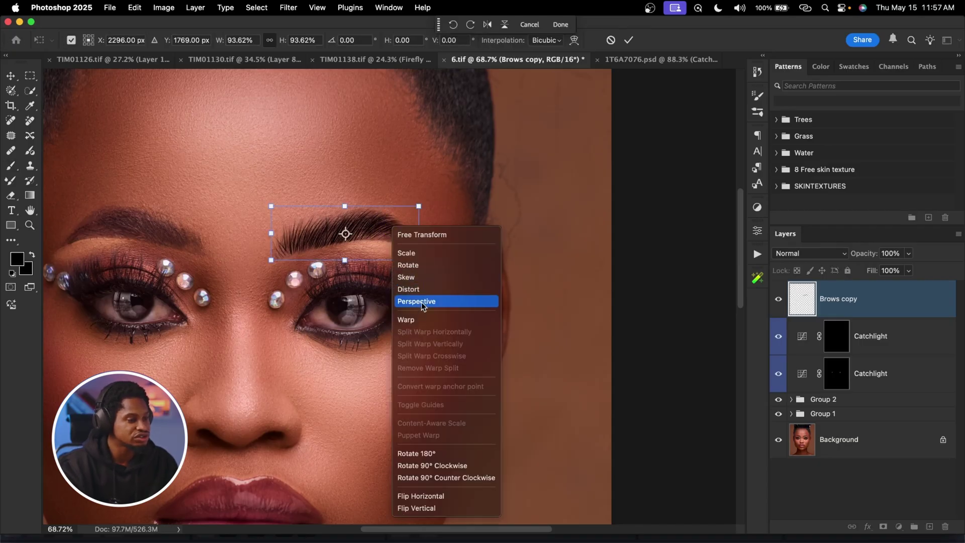
pyautogui.click(417, 321)
pyautogui.moveTo(396, 235); pyautogui.dragTo(399, 226)
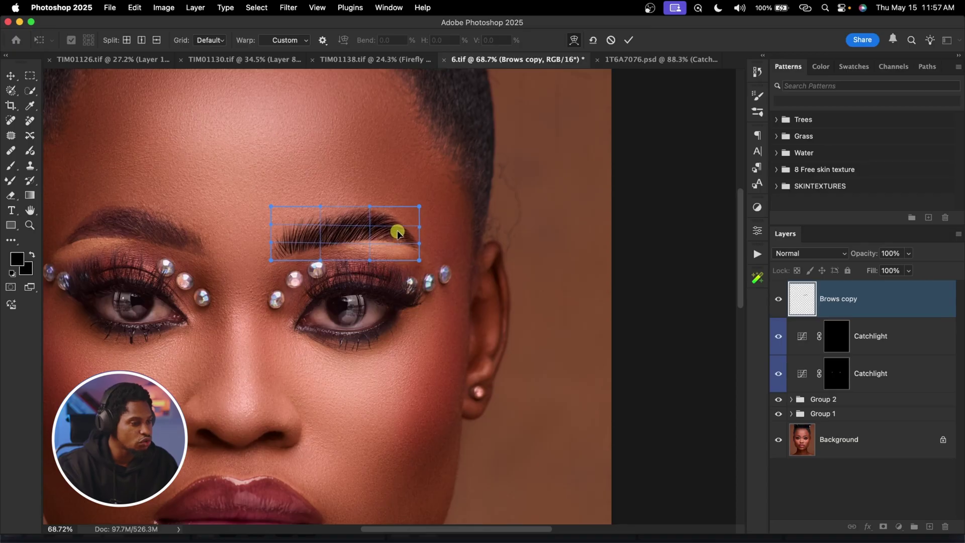
pyautogui.moveTo(324, 230); pyautogui.dragTo(362, 218)
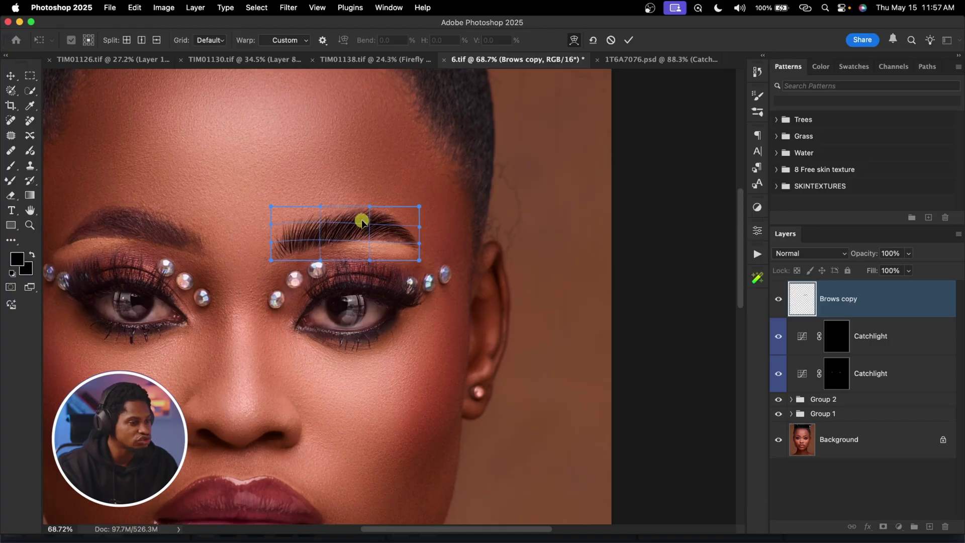
pyautogui.click(630, 41)
pyautogui.press('b')
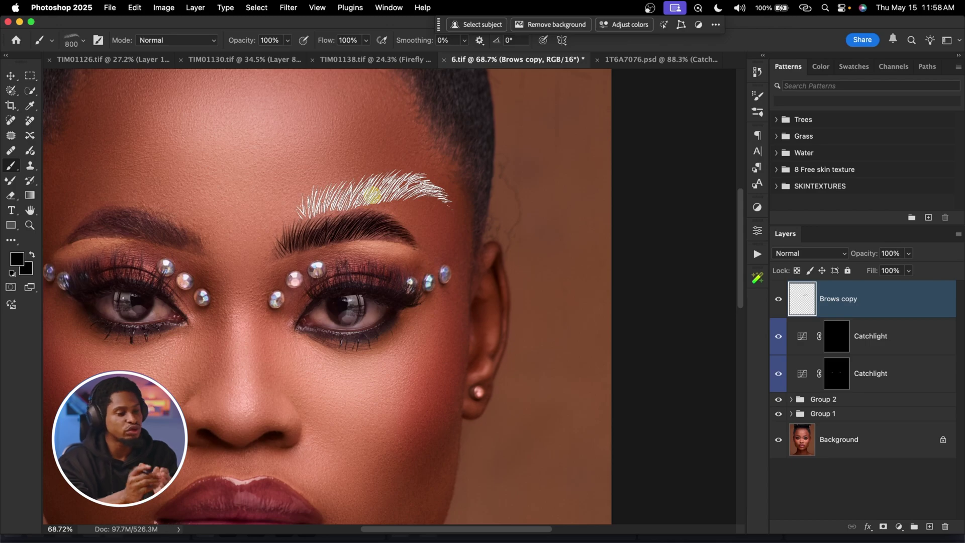
# Step: Mask Brows copy, painting out unwanted brow hairs with an 80 px soft black brush
pyautogui.click(69, 37)
pyautogui.click(100, 151)
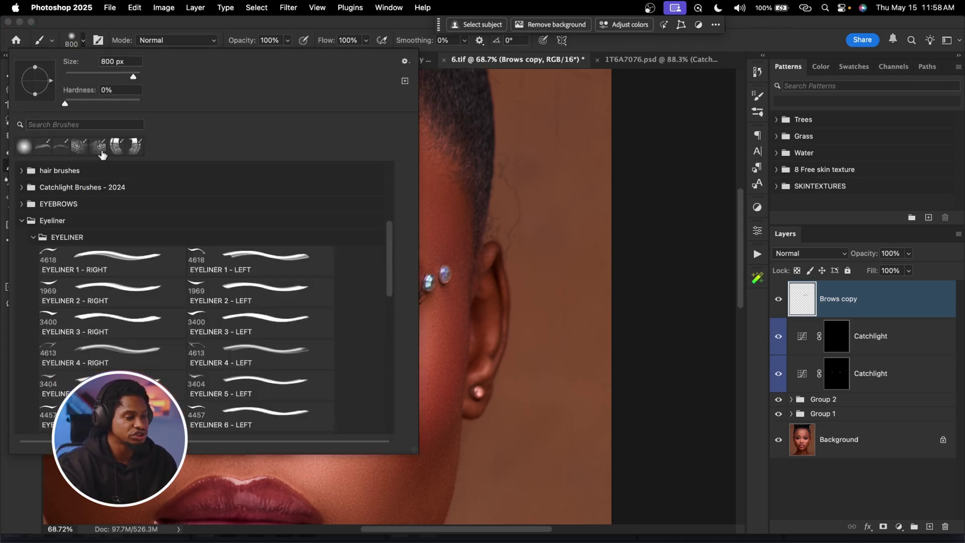
pyautogui.click(794, 309)
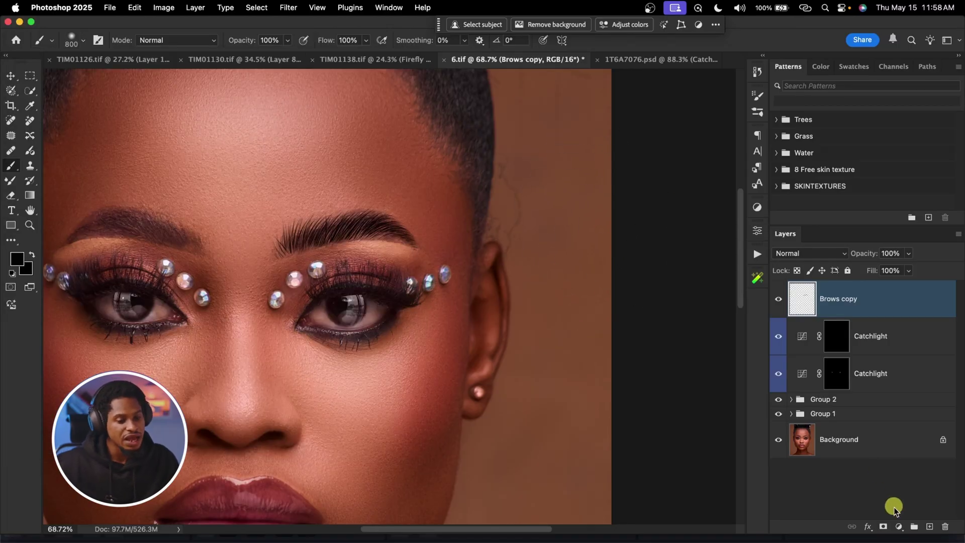
pyautogui.click(883, 527)
pyautogui.scroll(3, 367, 230)
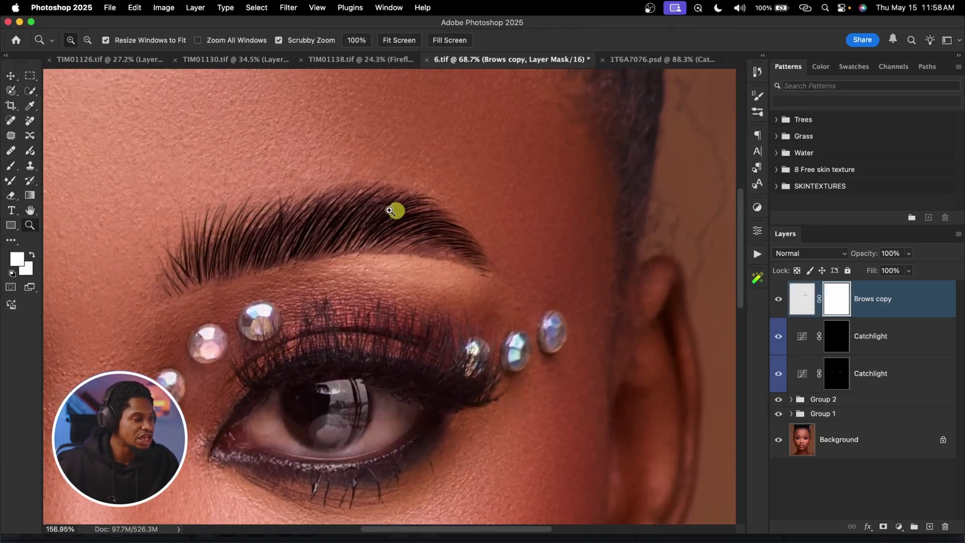
pyautogui.press('d')
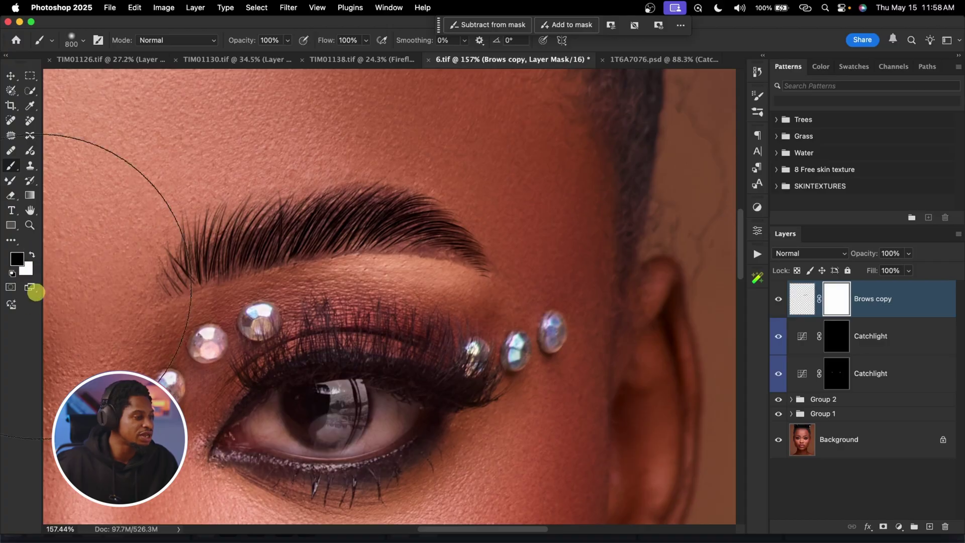
pyautogui.press('[')
pyautogui.press('[')
pyautogui.press('[')
pyautogui.press('[')
pyautogui.press('[')
pyautogui.press('[')
pyautogui.press('[')
pyautogui.press('[')
pyautogui.press('[')
pyautogui.press('[')
pyautogui.press('[')
pyautogui.press('[')
pyautogui.press('[')
pyautogui.press('[')
pyautogui.scroll(-2, 382, 274)
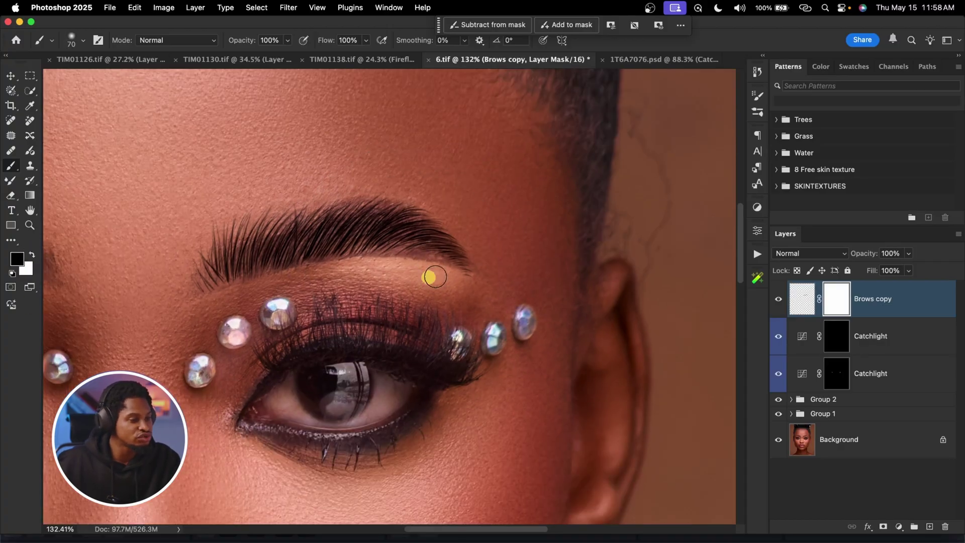
pyautogui.press(']')
pyautogui.moveTo(300, 295)
pyautogui.mouseDown()
pyautogui.moveTo(186, 236)
pyautogui.moveTo(242, 207)
pyautogui.mouseUp()
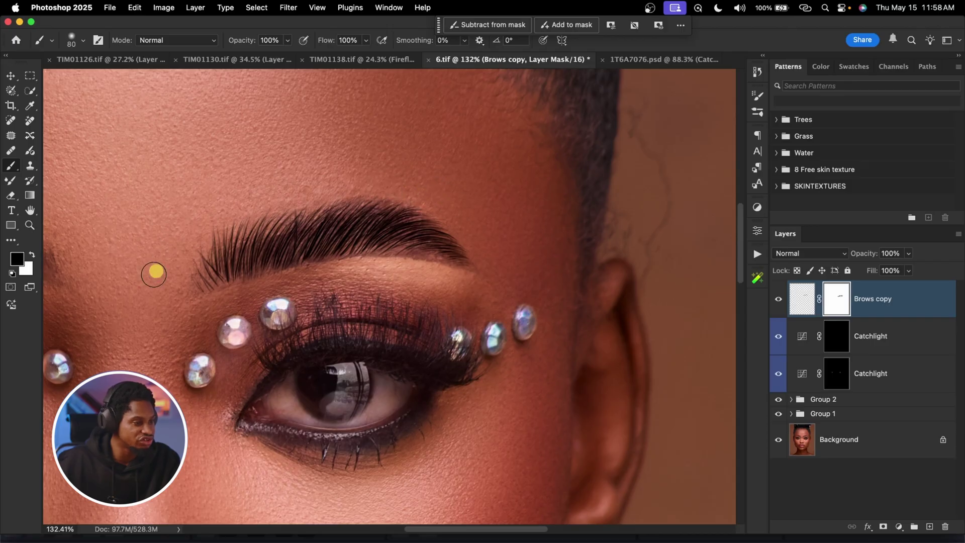
# Step: Set Brows copy opacity to 74% and duplicate it as Brows copy 2
pyautogui.press('z')
pyautogui.press('super+0')
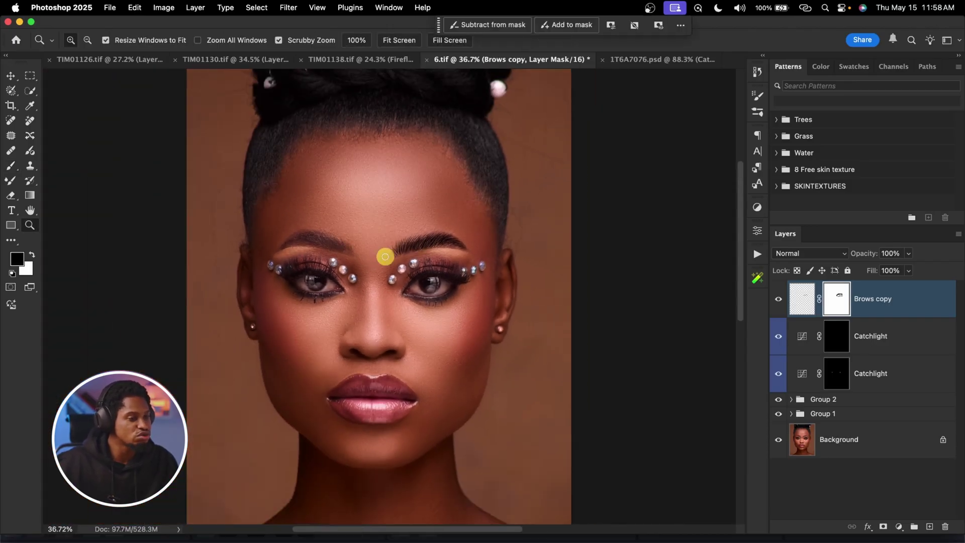
pyautogui.press('b')
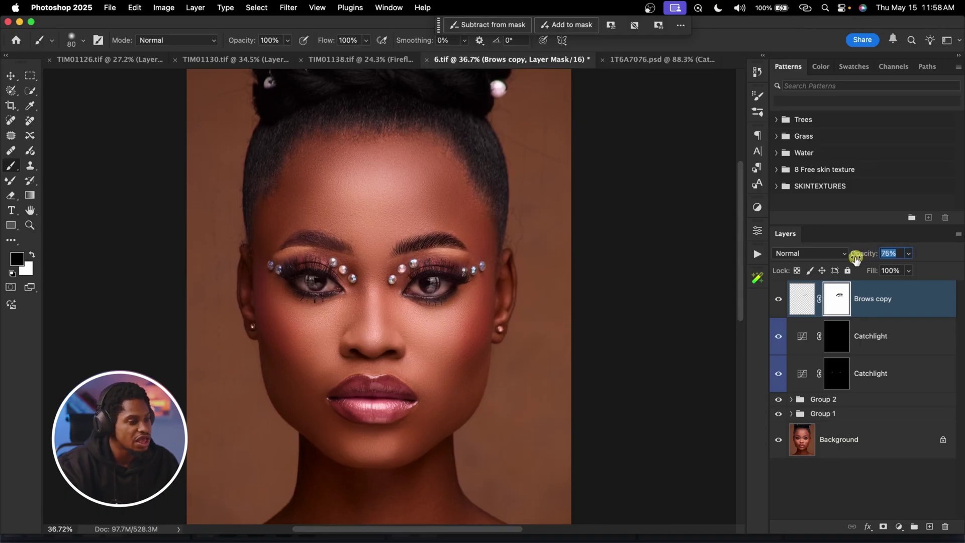
pyautogui.moveTo(856, 258); pyautogui.dragTo(853, 258)
pyautogui.press('z')
pyautogui.click(450, 236)
pyautogui.press('b')
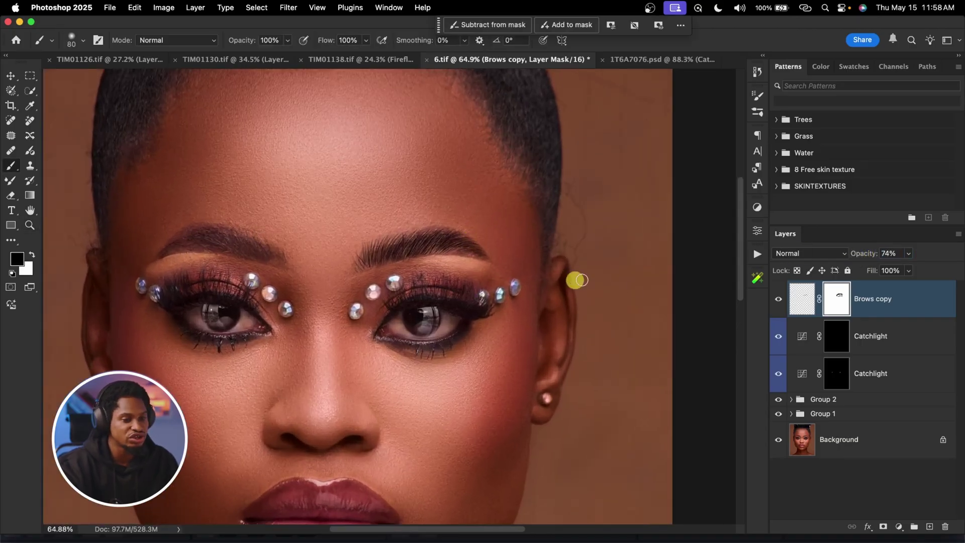
pyautogui.press('super+j')
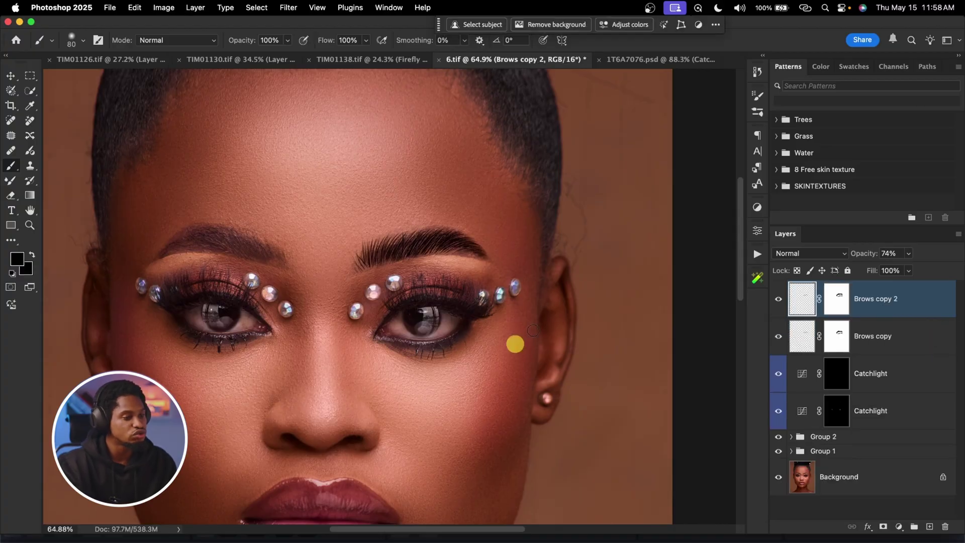
# Step: Mirror Brows copy 2, warp it onto the left eyebrow, and group both brows into Group 3
pyautogui.press('super+t')
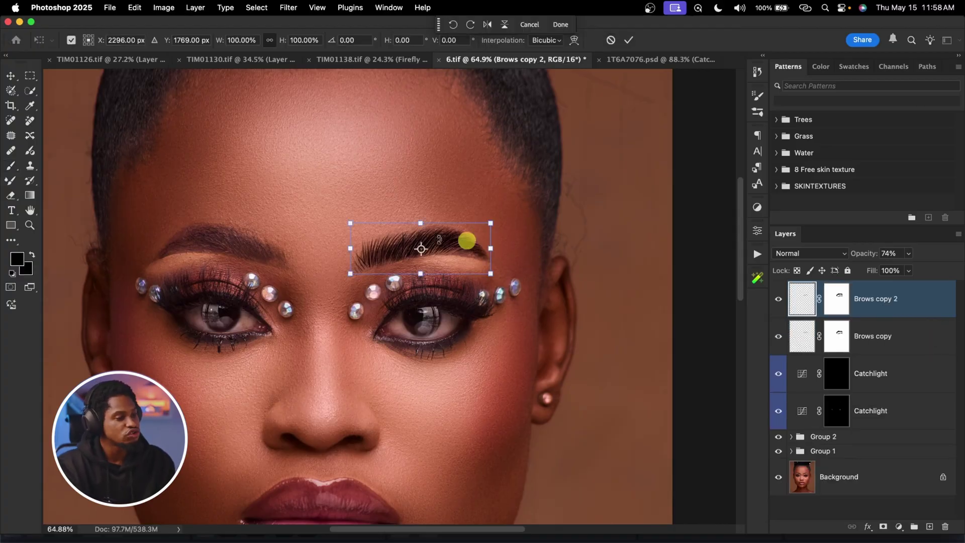
pyautogui.rightClick(450, 252)
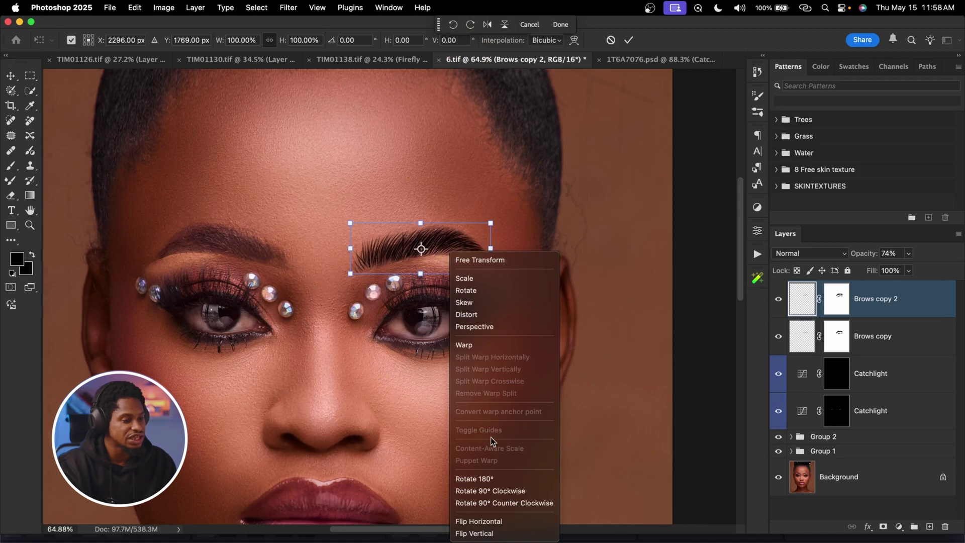
pyautogui.click(478, 522)
pyautogui.moveTo(468, 241); pyautogui.dragTo(270, 236)
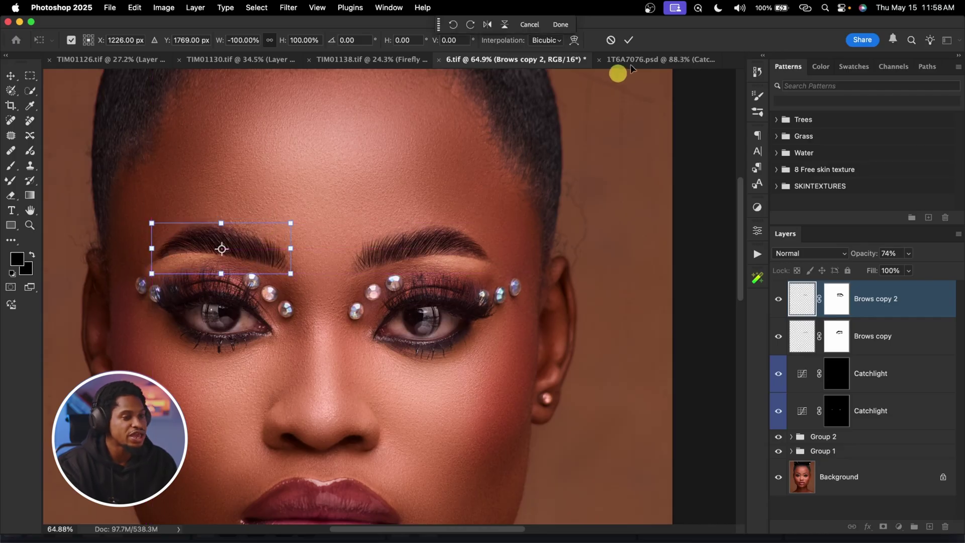
pyautogui.rightClick(257, 247)
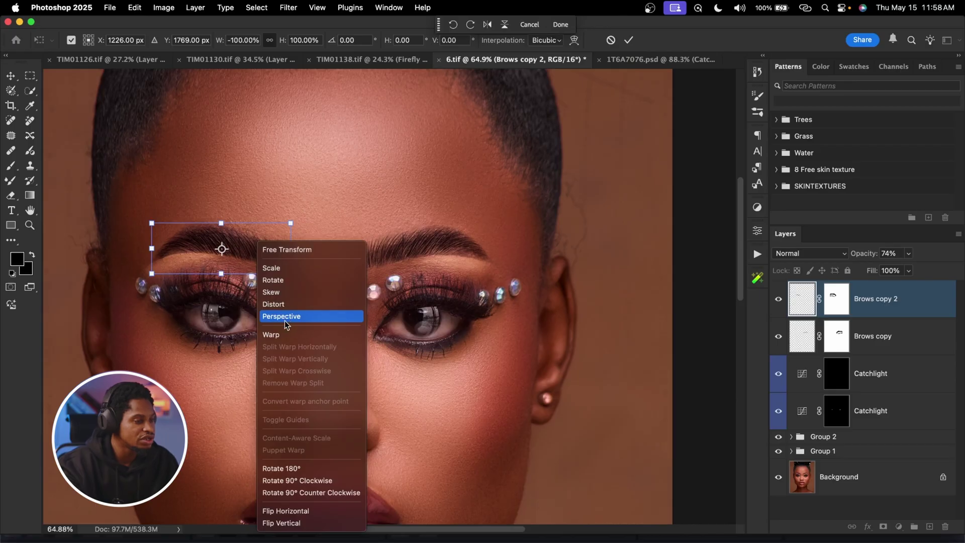
pyautogui.click(270, 334)
pyautogui.moveTo(162, 239); pyautogui.dragTo(204, 228)
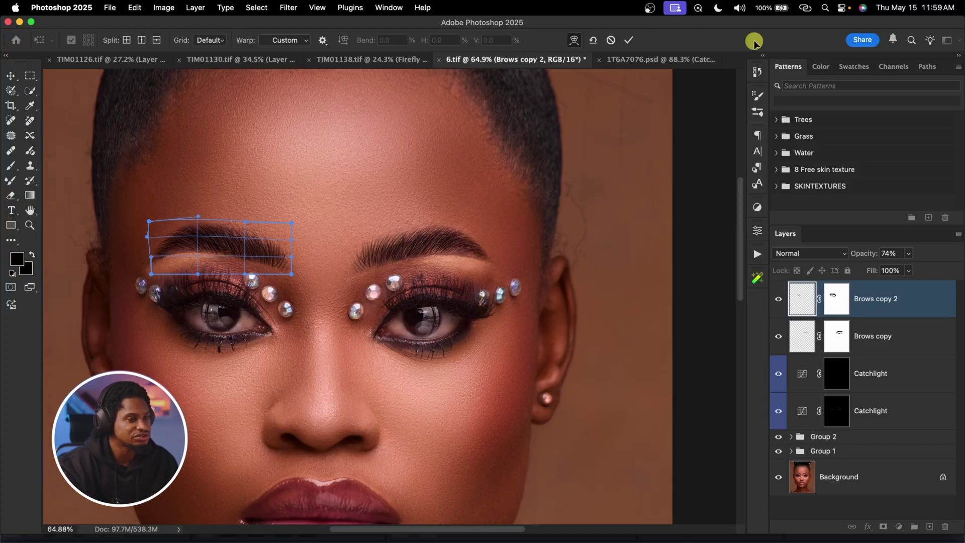
pyautogui.click(628, 40)
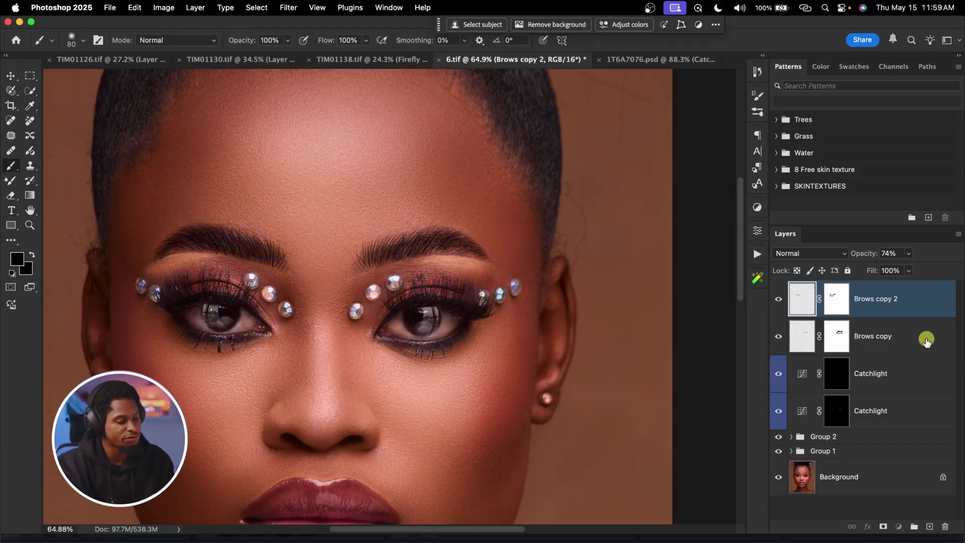
pyautogui.keyDown('shift'); pyautogui.click(926, 341); pyautogui.keyUp('shift')
pyautogui.press('super+g')
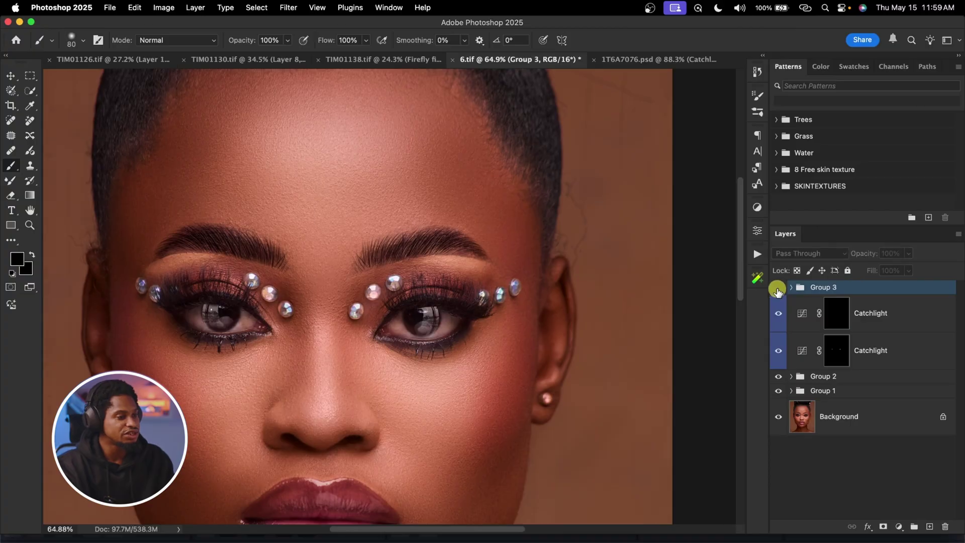
# Step: Toggle Group 3 to compare the brows before and after, then zoom out to the whole portrait
pyautogui.click(778, 290)
pyautogui.click(778, 291)
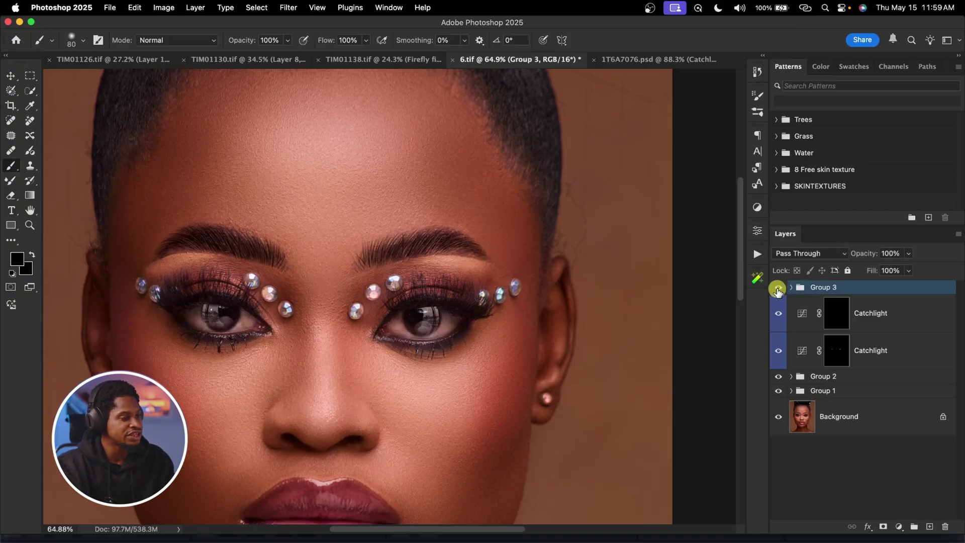
pyautogui.click(778, 291)
pyautogui.click(777, 291)
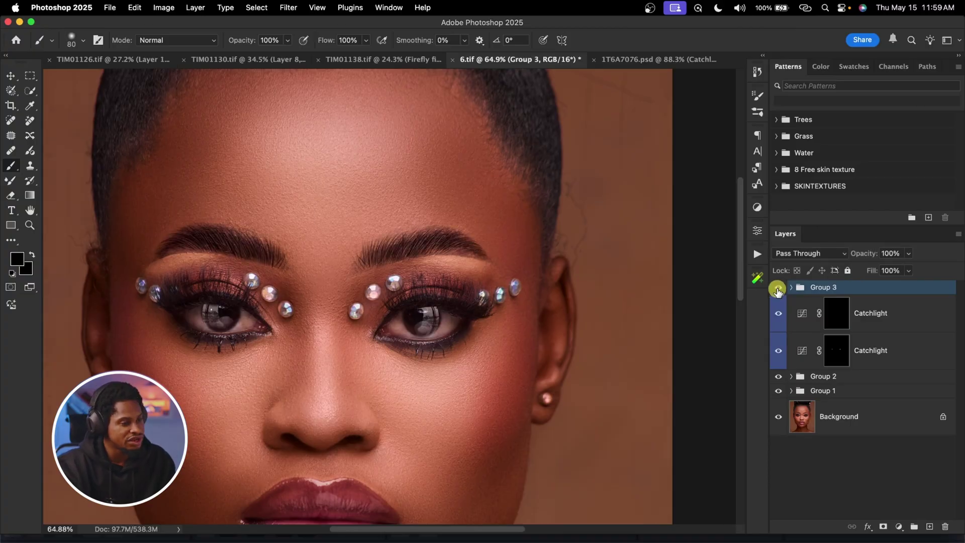
pyautogui.press('z')
pyautogui.moveTo(370, 227)
pyautogui.mouseDown()
pyautogui.moveTo(319, 225)
pyautogui.moveTo(377, 231)
pyautogui.mouseUp()
pyautogui.press('b')
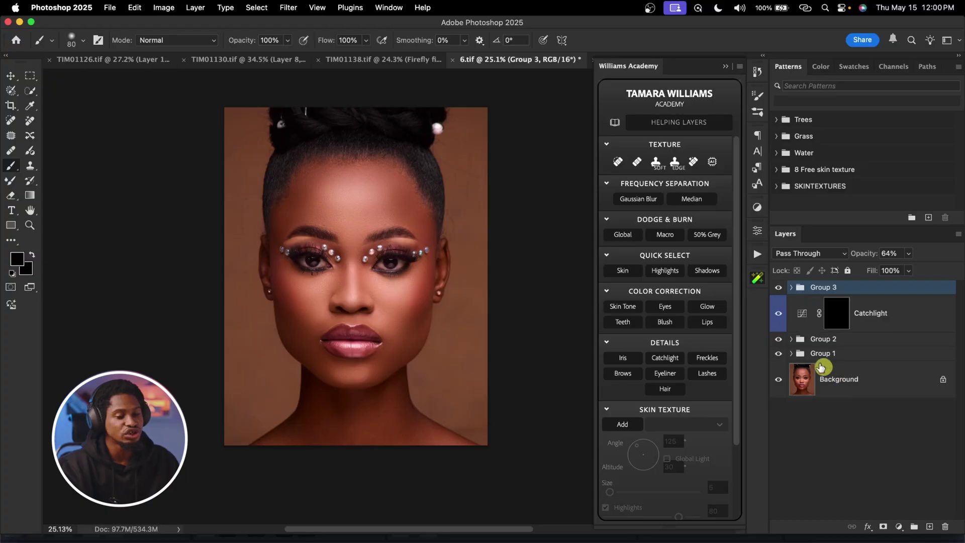
# Step: Add the Iris and Highlights layers from the Williams Academy panel and shrink the iris brush
pyautogui.click(625, 358)
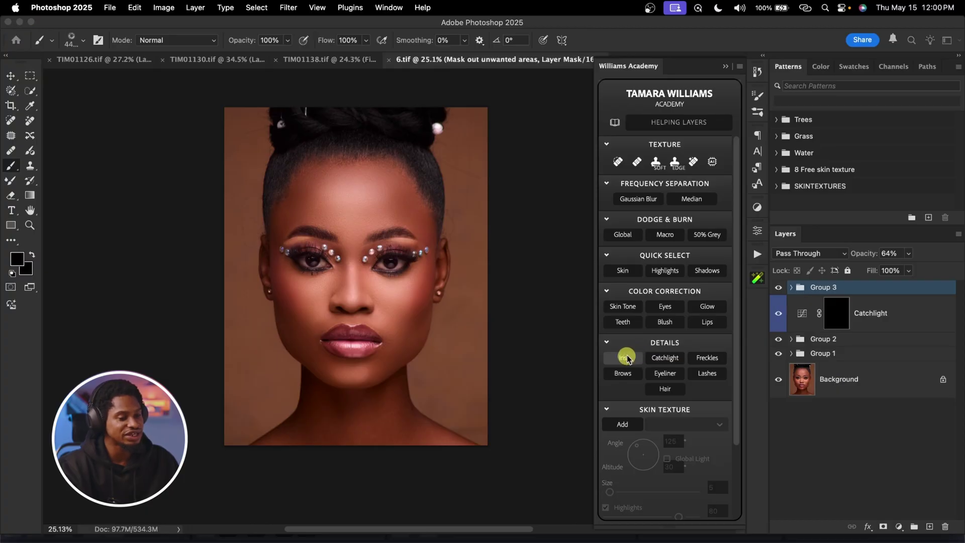
pyautogui.click(388, 262)
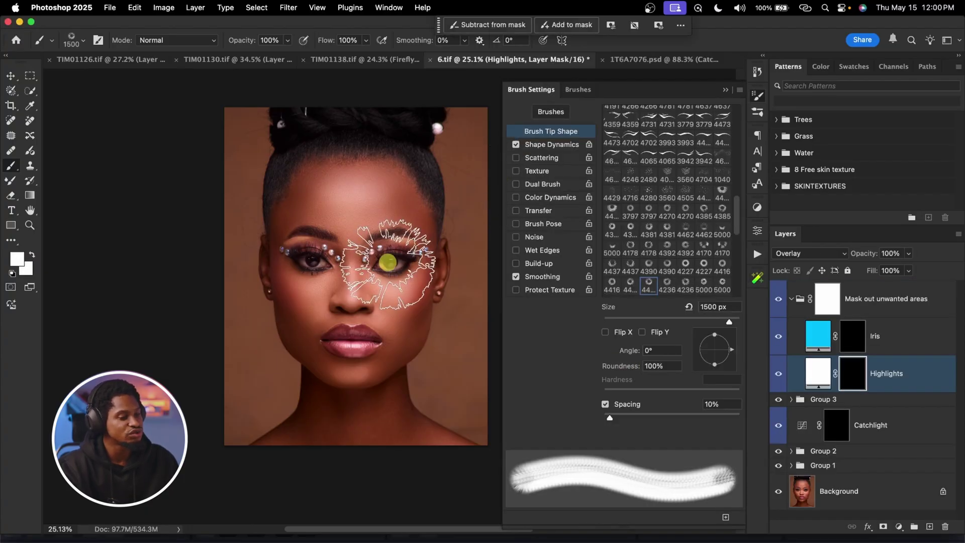
pyautogui.press('[')
pyautogui.press('[')
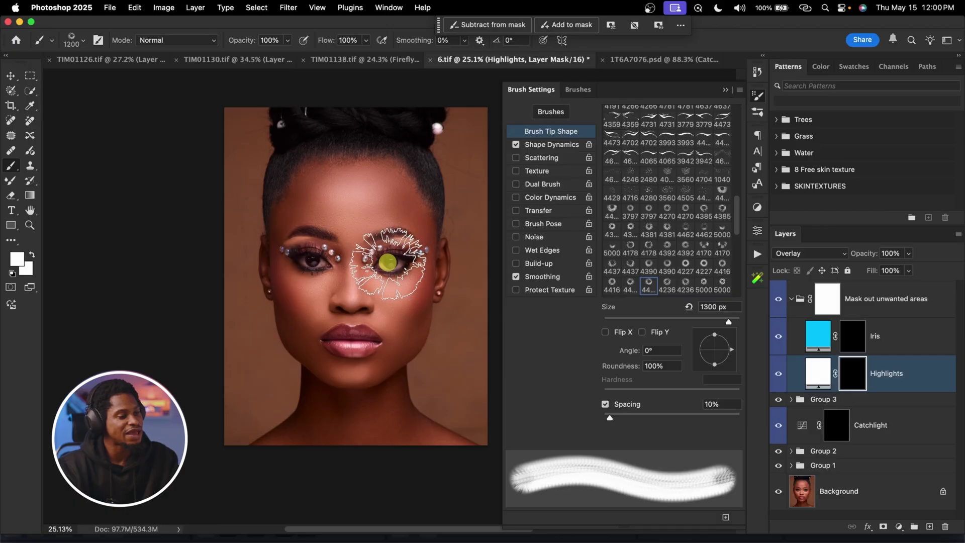
# Step: Stamp white catchlights onto both irises on the Highlights mask with a 250 px brush
pyautogui.press('[')
pyautogui.press('[')
pyautogui.press('[')
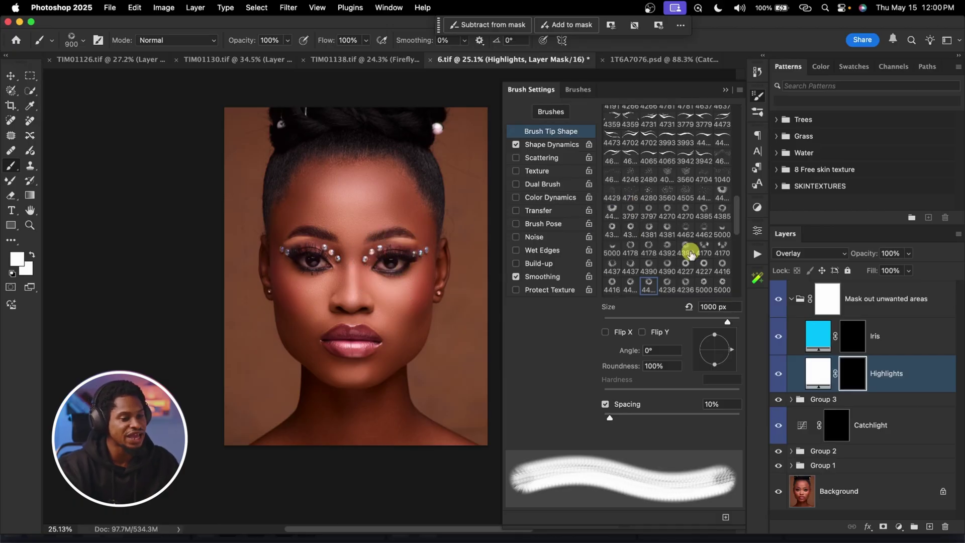
pyautogui.press('[')
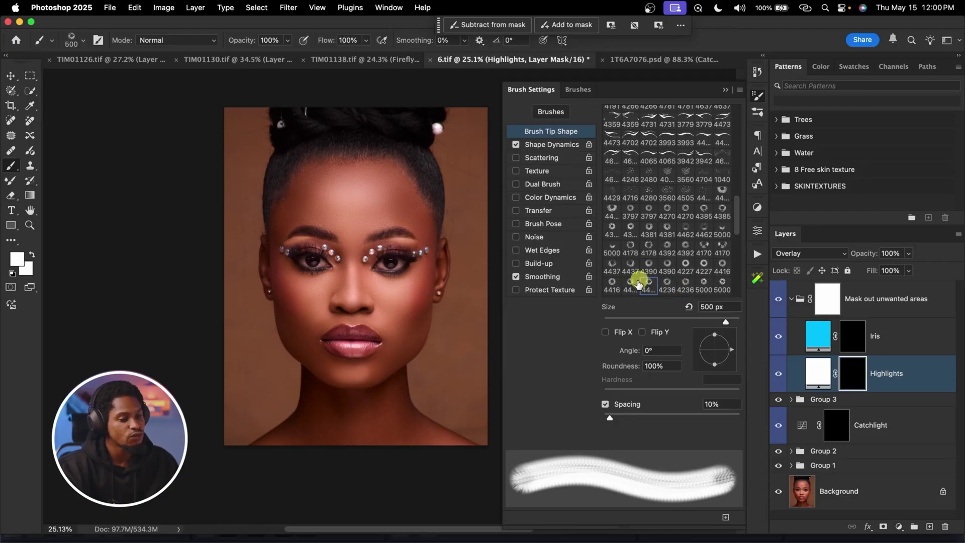
pyautogui.click(387, 260)
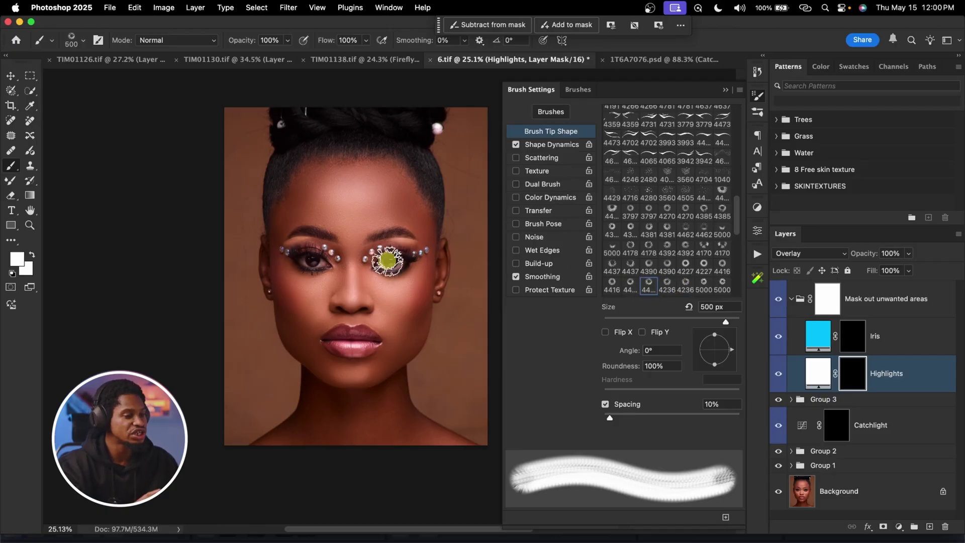
pyautogui.scroll(6, 387, 260)
pyautogui.press('[')
pyautogui.press('[')
pyautogui.press('[')
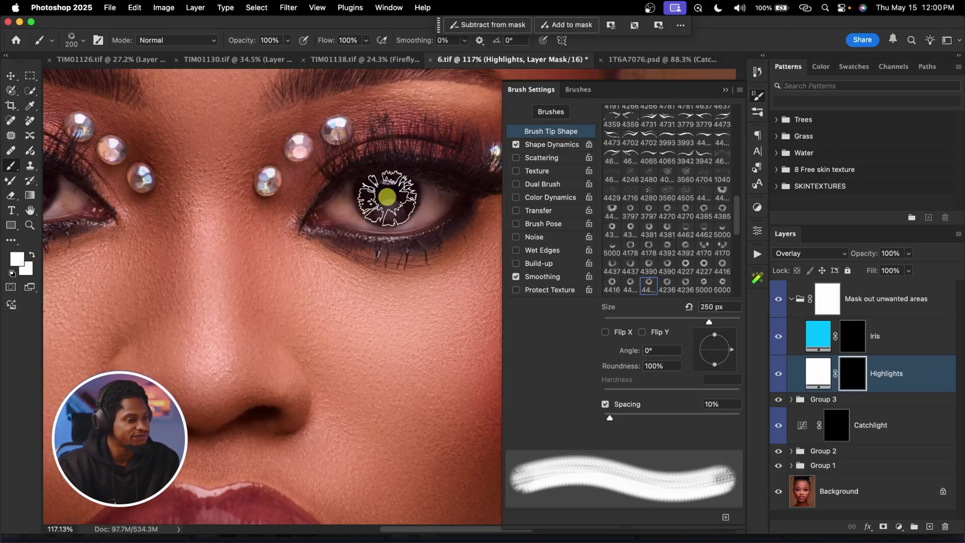
pyautogui.click(386, 188)
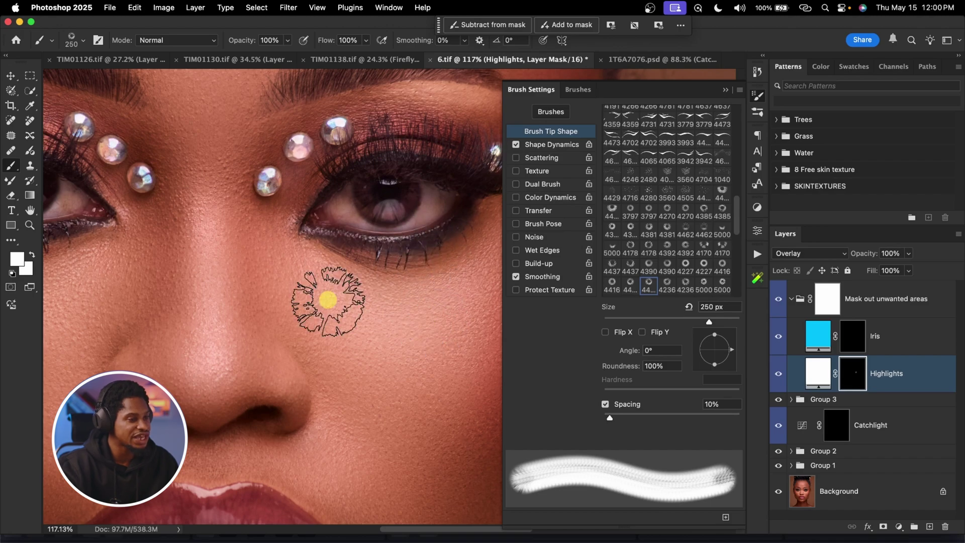
pyautogui.hscroll(-6, 328, 300)
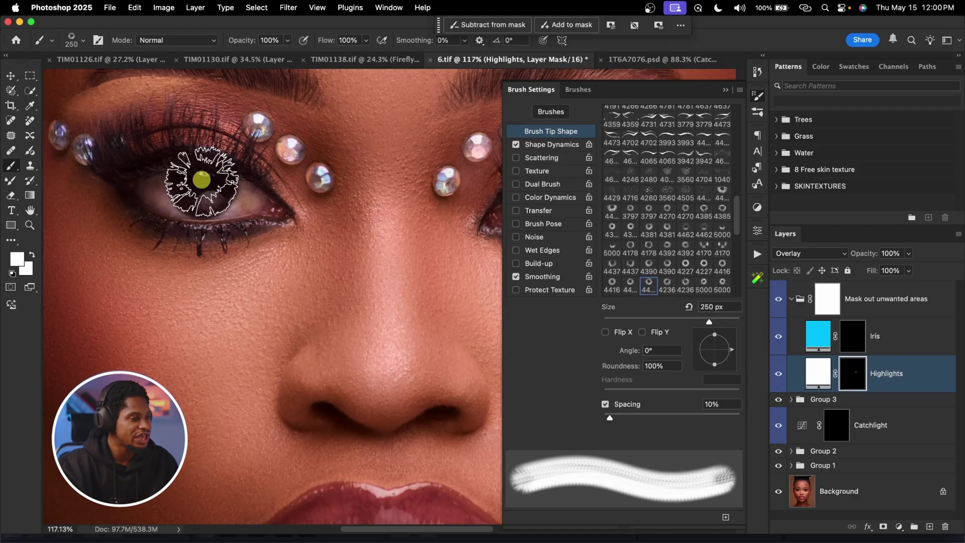
pyautogui.click(195, 180)
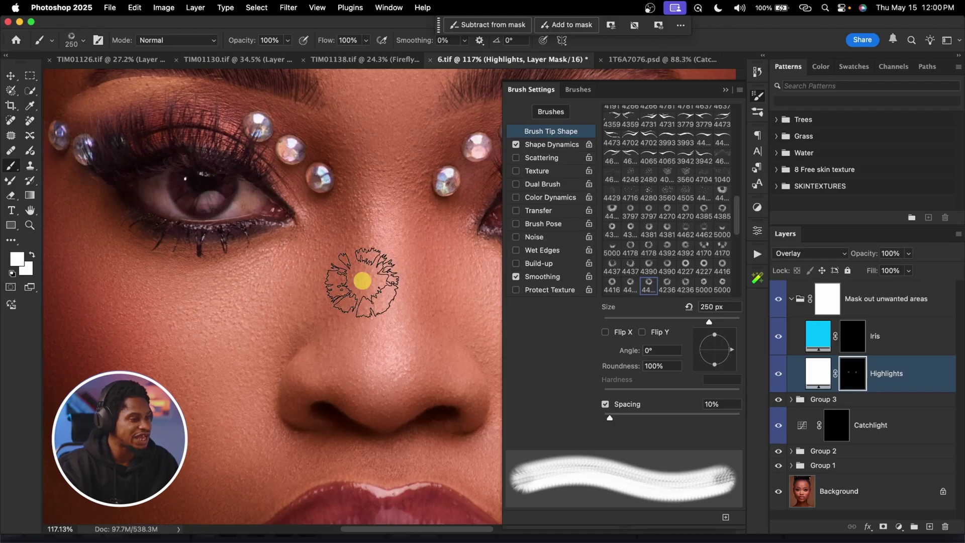
pyautogui.hscroll(6, 362, 280)
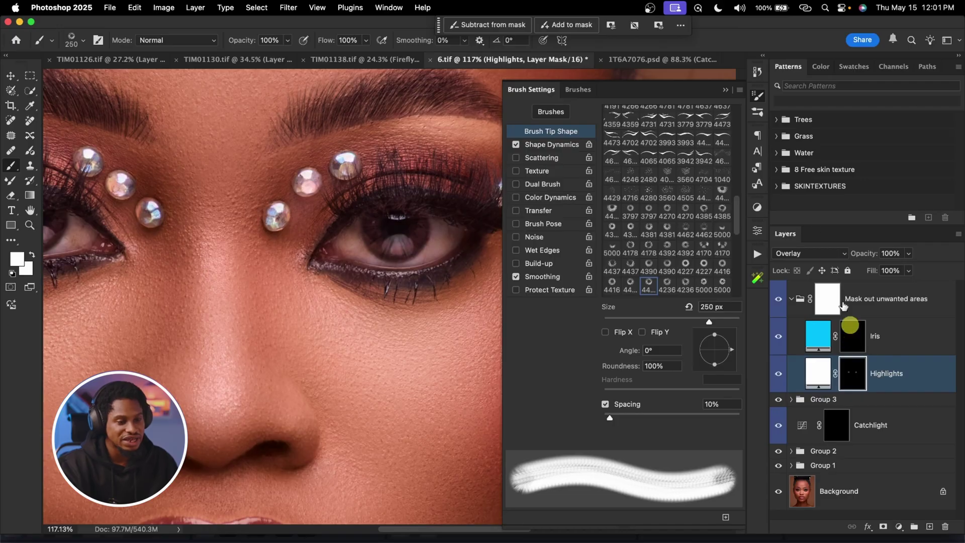
pyautogui.hotkey('alt', ']')
# Step: Paint the cyan Iris tint into both irises on the Iris layer mask
pyautogui.click(725, 89)
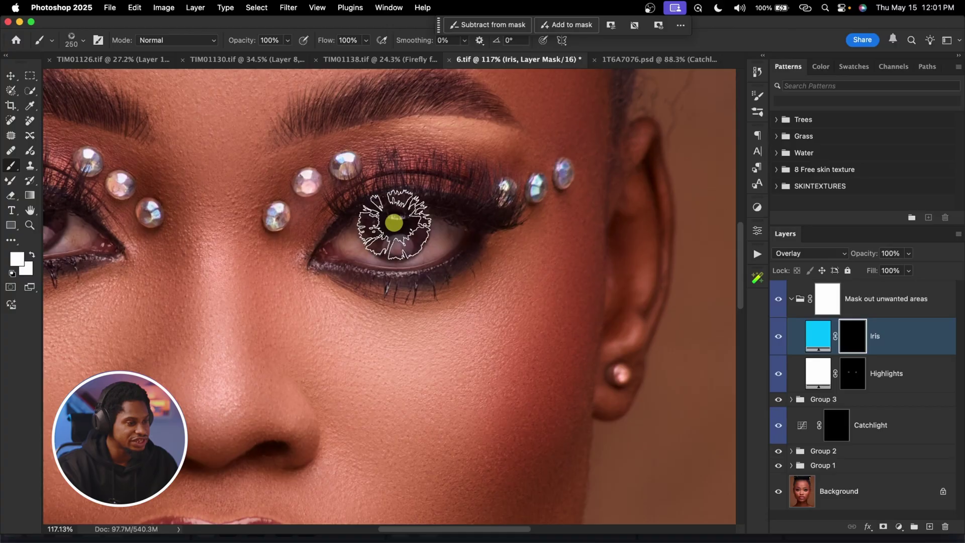
pyautogui.click(395, 223)
pyautogui.hscroll(-5, 286, 284)
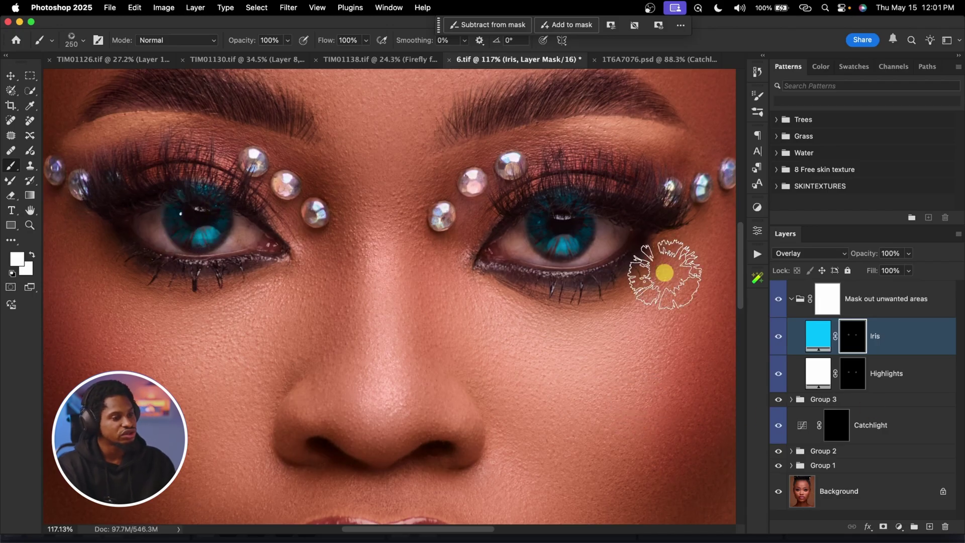
# Step: Try a green Iris fill colour, discard it, and target the eye colour group's mask
pyautogui.click(814, 333)
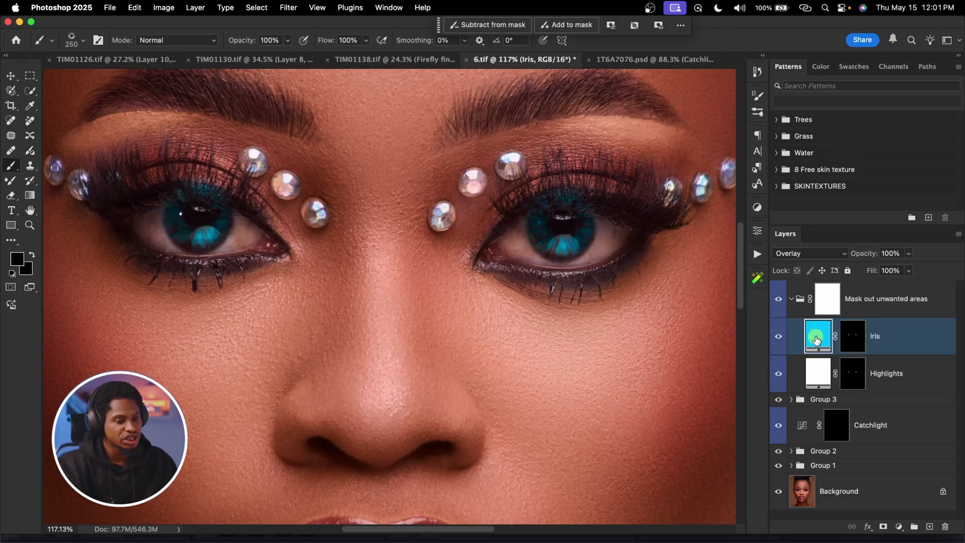
pyautogui.doubleClick(815, 339)
pyautogui.moveTo(799, 272); pyautogui.dragTo(799, 305)
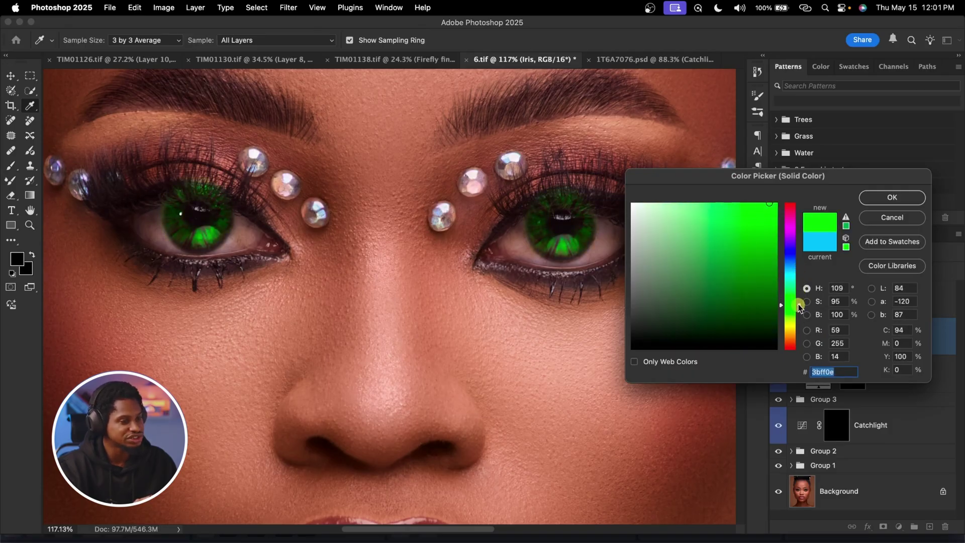
pyautogui.press('Escape')
pyautogui.press('b')
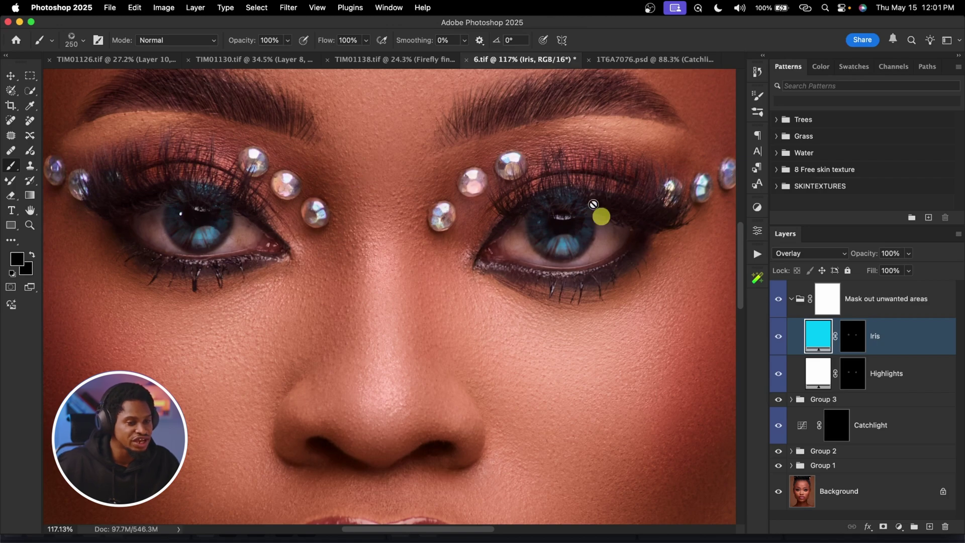
pyautogui.click(803, 301)
pyautogui.click(835, 304)
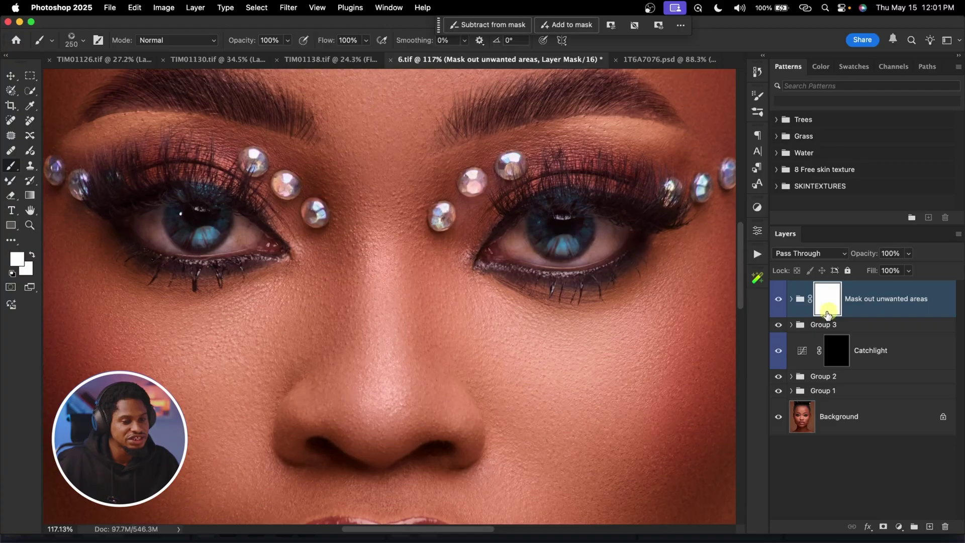
# Step: Load a soft round brush and switch to painting with black
pyautogui.click(71, 40)
pyautogui.click(42, 147)
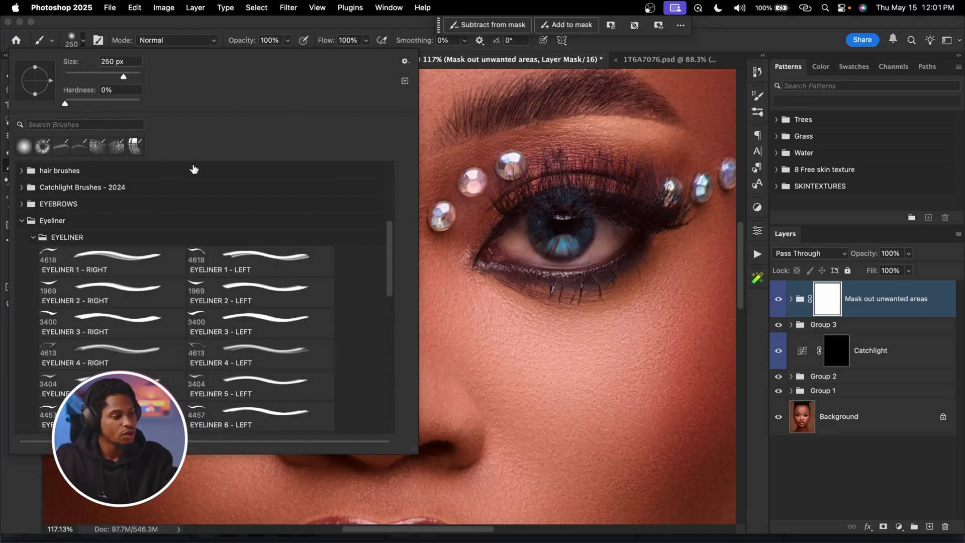
pyautogui.press('Return')
pyautogui.click(32, 256)
# Step: With a smaller brush, mask out stray blue near both eyes, then hide the eye-colour group to compare
pyautogui.press('[')
pyautogui.press('[')
pyautogui.press('[')
pyautogui.press('[')
pyautogui.press('[')
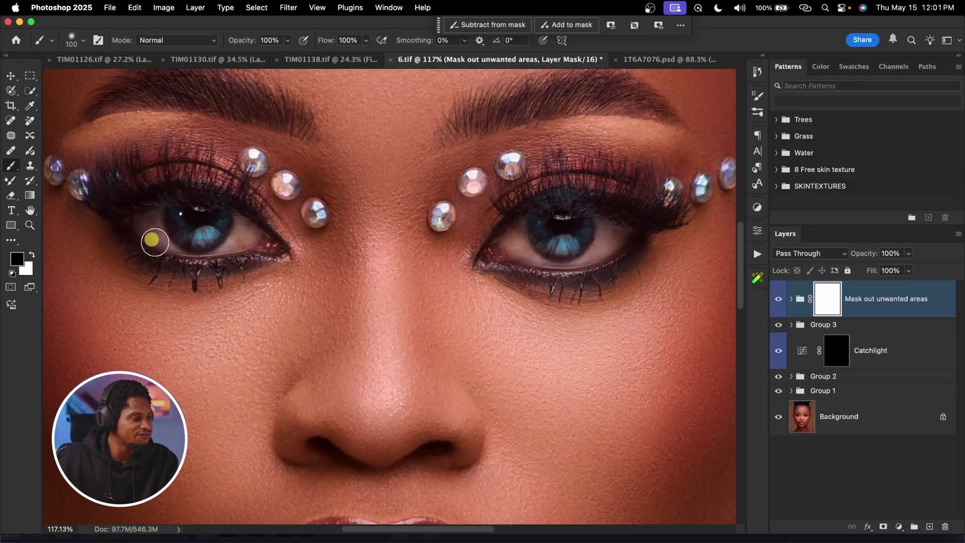
pyautogui.press('[')
pyautogui.click(476, 171)
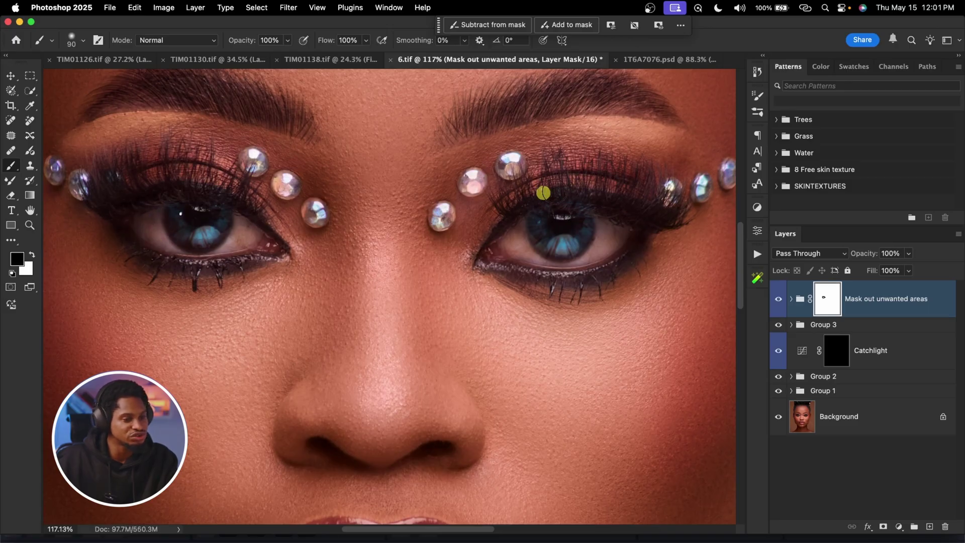
pyautogui.click(612, 197)
pyautogui.scroll(-3, 441, 216)
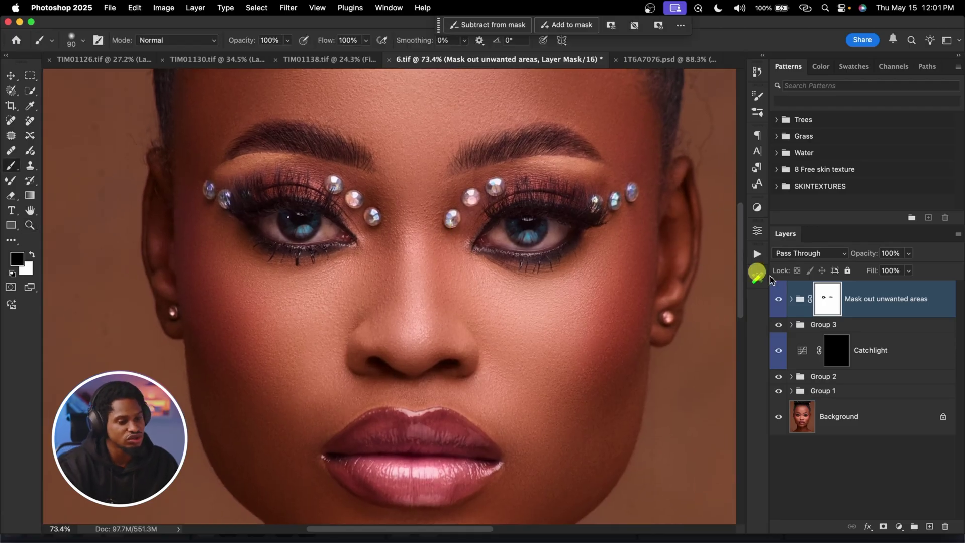
pyautogui.click(778, 299)
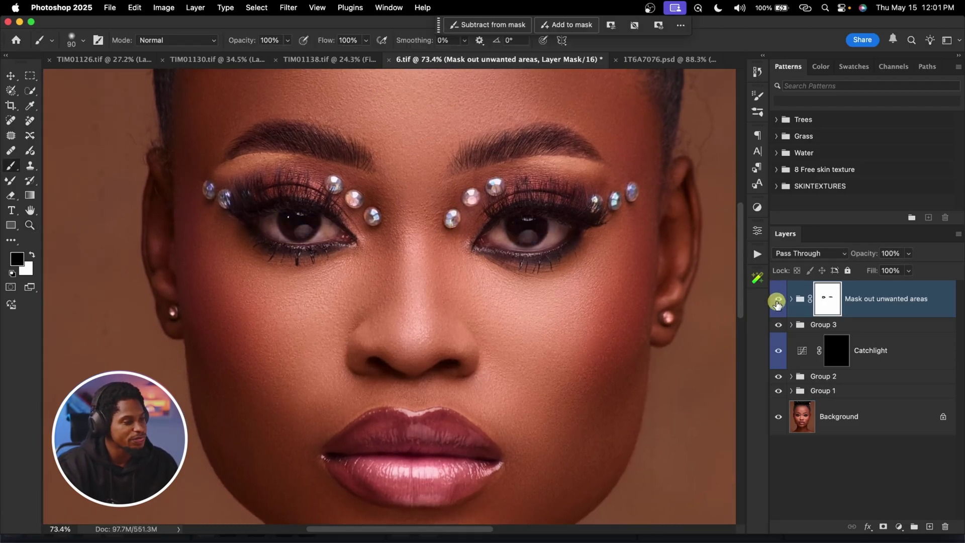
pyautogui.click(777, 300)
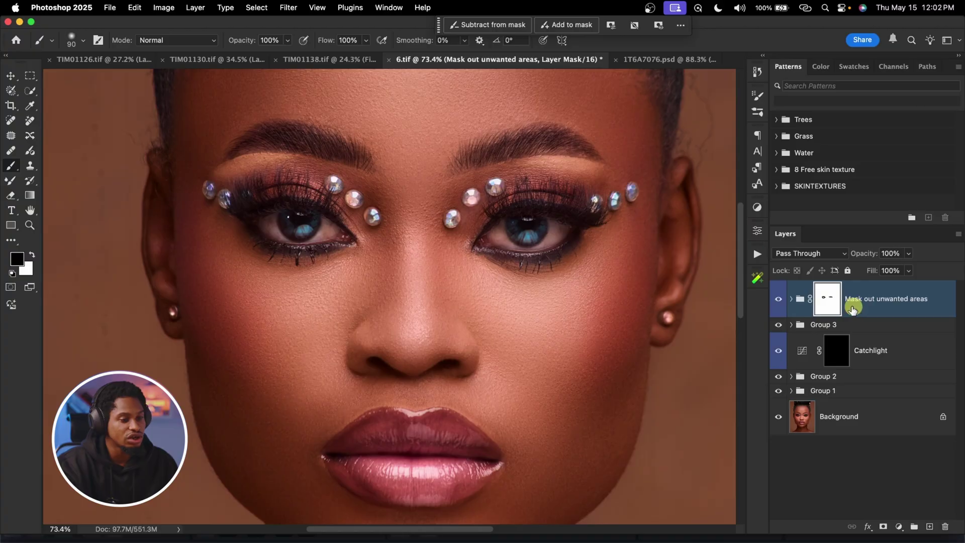
pyautogui.click(792, 300)
pyautogui.doubleClick(814, 337)
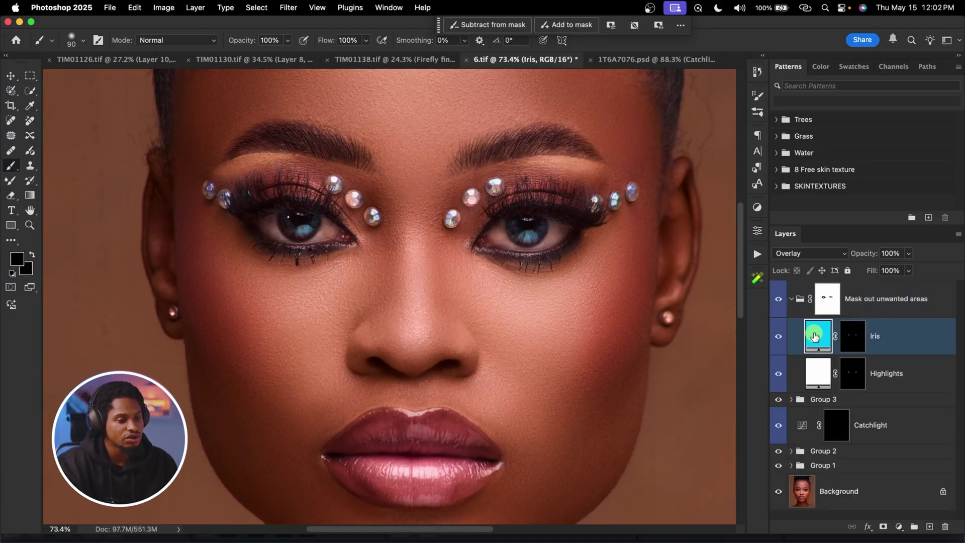
pyautogui.moveTo(801, 271); pyautogui.dragTo(802, 308)
pyautogui.click(899, 206)
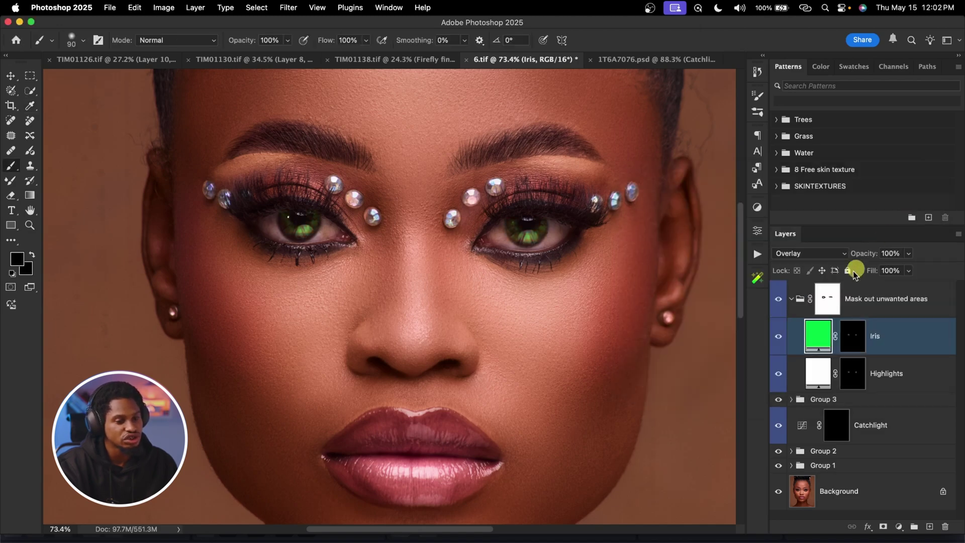
pyautogui.click(792, 300)
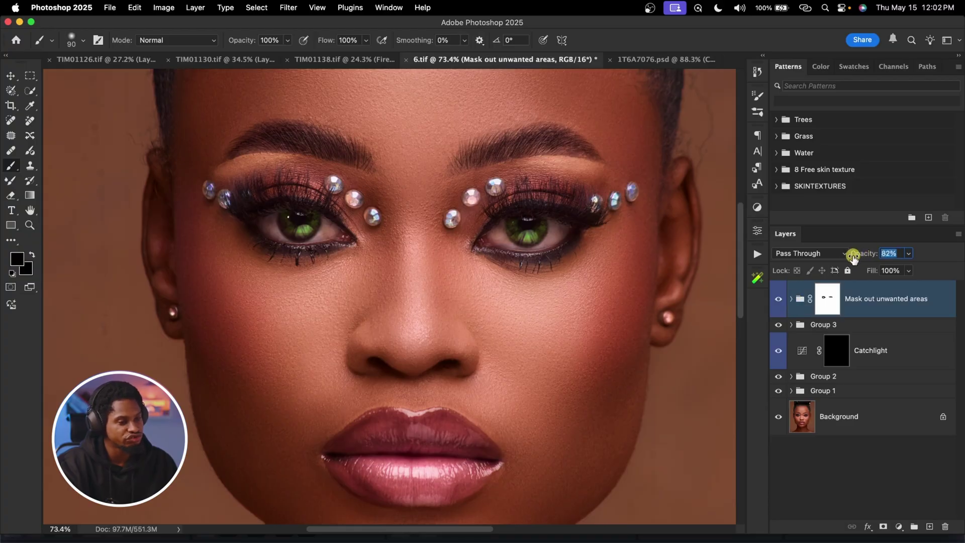
pyautogui.moveTo(845, 255); pyautogui.dragTo(855, 255)
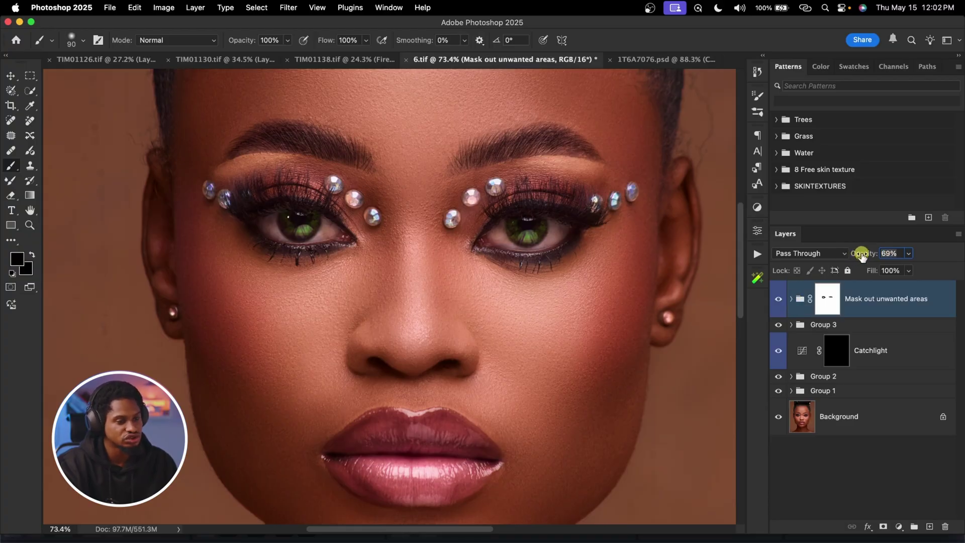
pyautogui.click(780, 300)
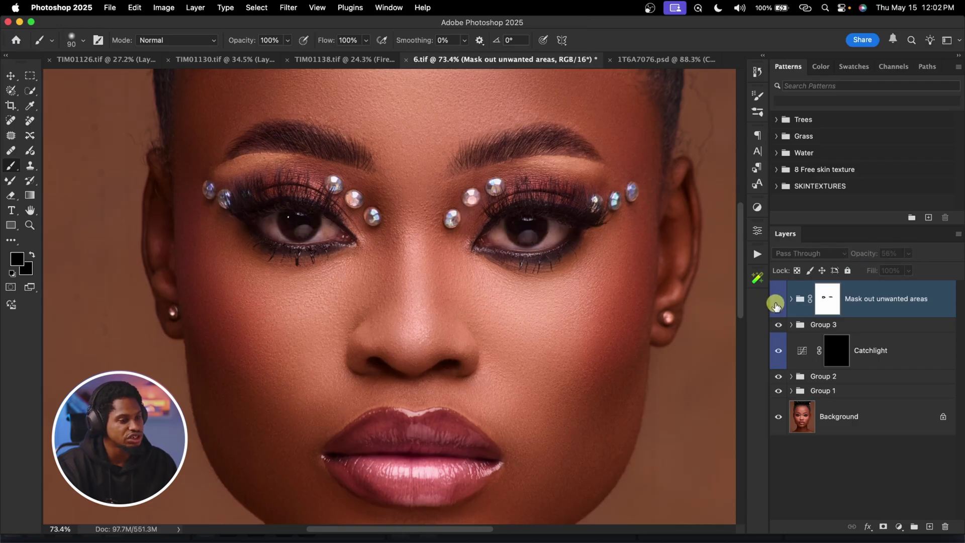
pyautogui.click(777, 301)
pyautogui.click(778, 301)
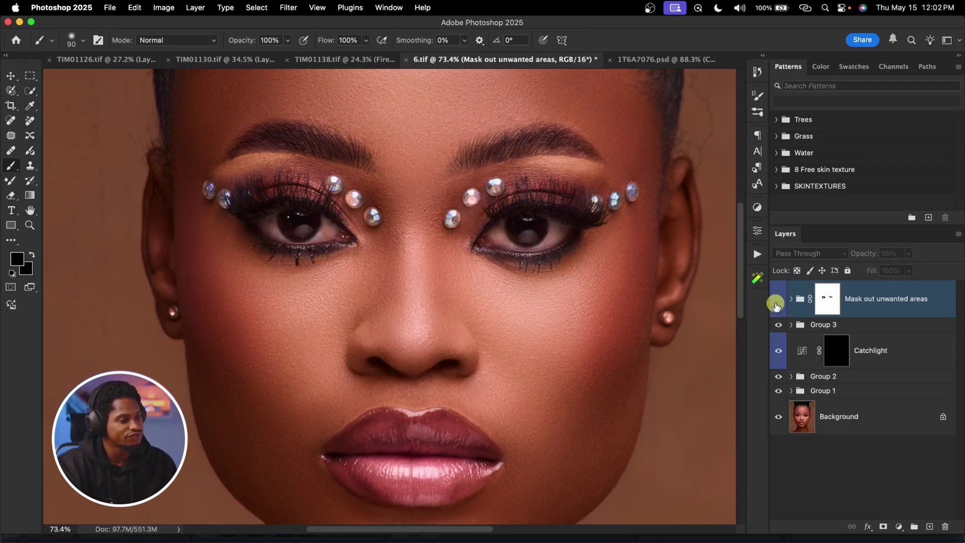
pyautogui.click(776, 305)
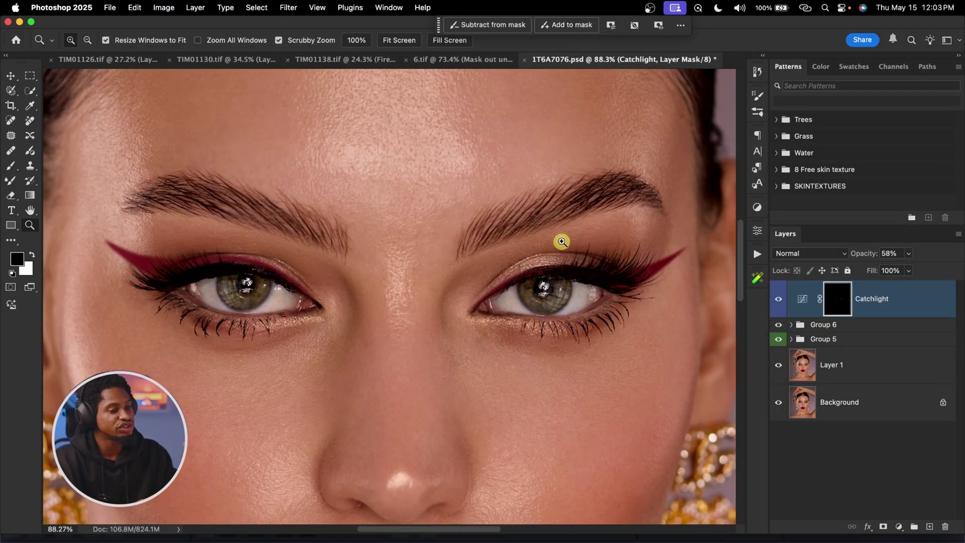
# Step: Bring the 1T6A7076.psd portrait into view, open the makeup retouching plugin panel, and run its Lashes action
pyautogui.scroll(-5, 520, 241)
pyautogui.hscroll(2, 518, 245)
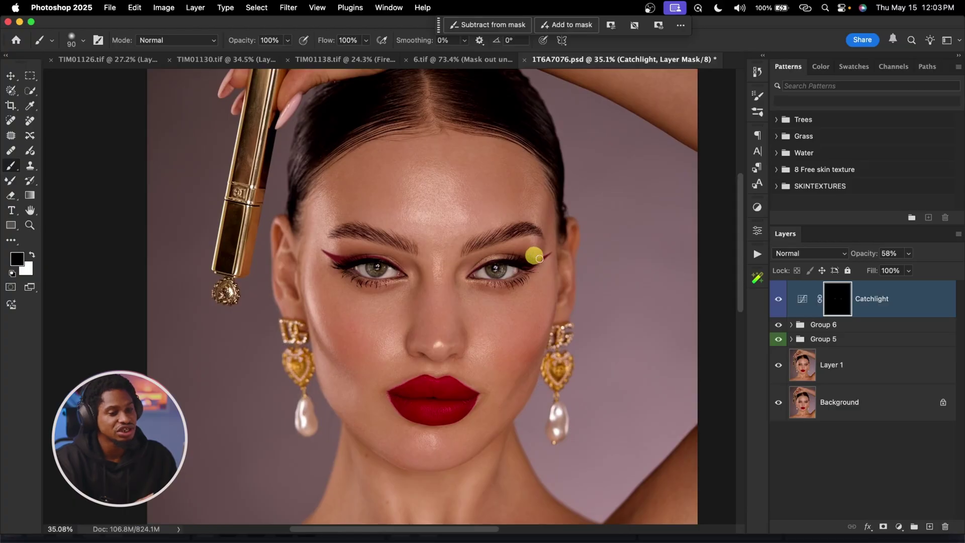
pyautogui.click(758, 275)
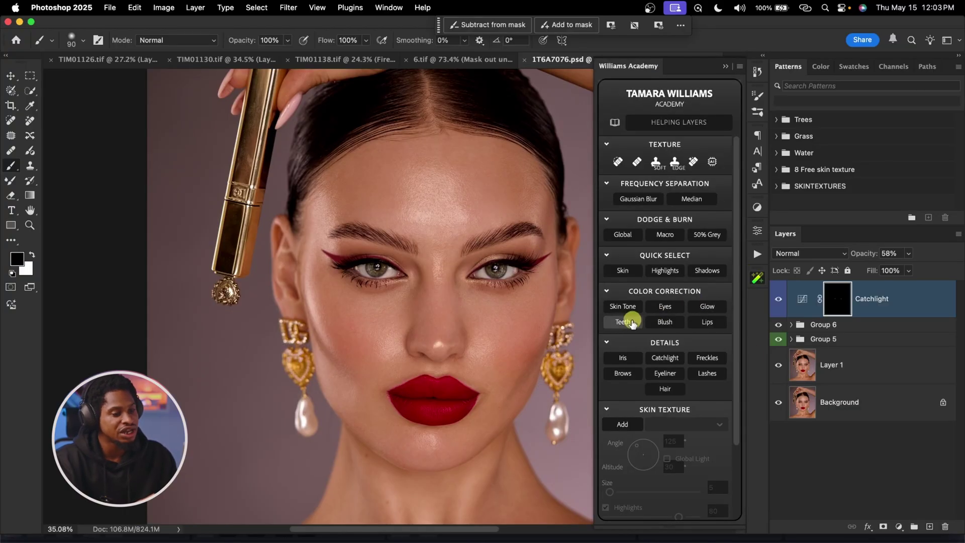
pyautogui.click(707, 375)
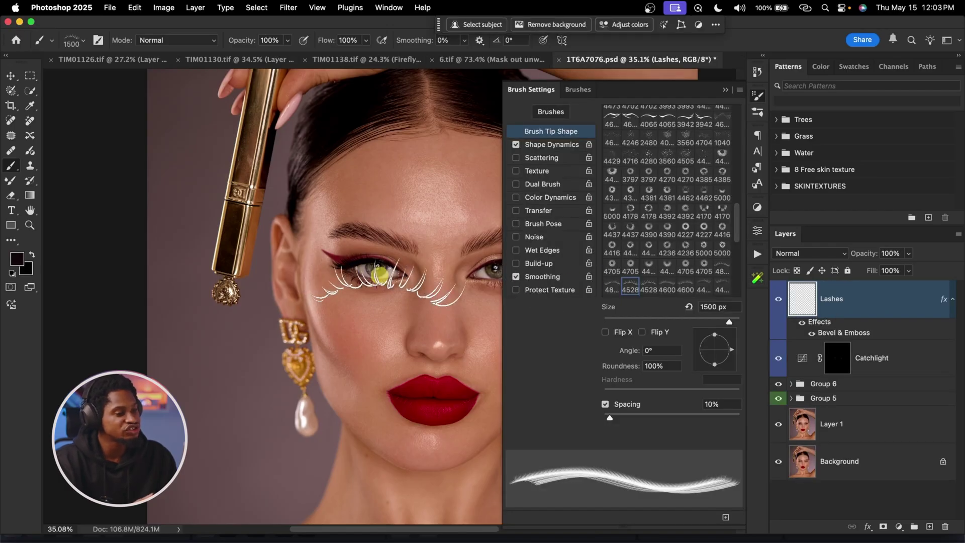
# Step: Choose a lash brush preset and reduce its size to 4300 px
pyautogui.hscroll(3, 360, 229)
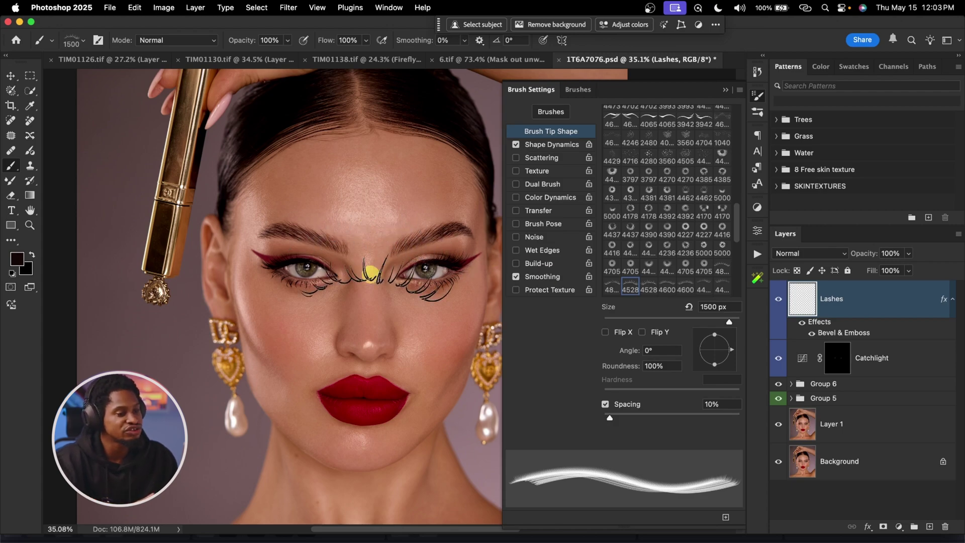
pyautogui.click(668, 284)
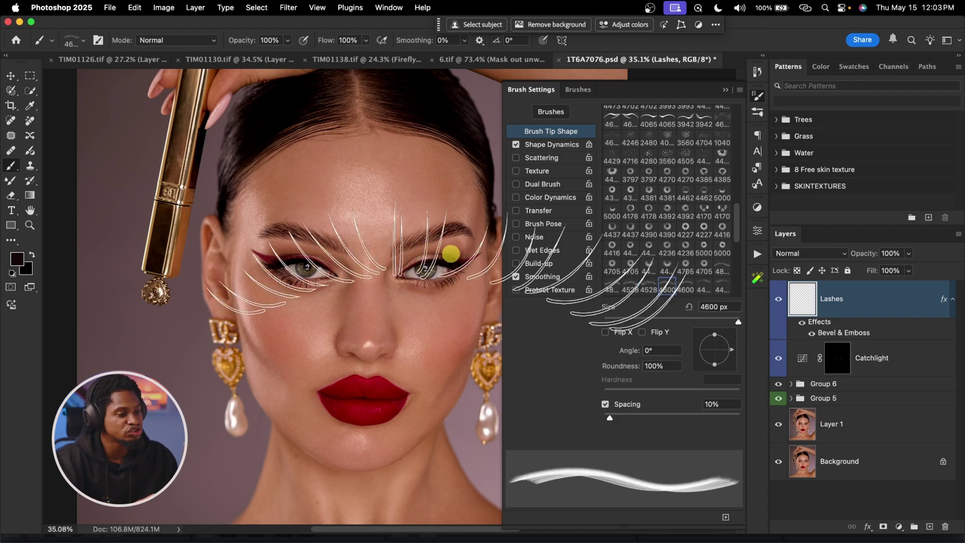
pyautogui.scroll(-1, 696, 282)
pyautogui.scroll(-1, 706, 282)
pyautogui.click(703, 267)
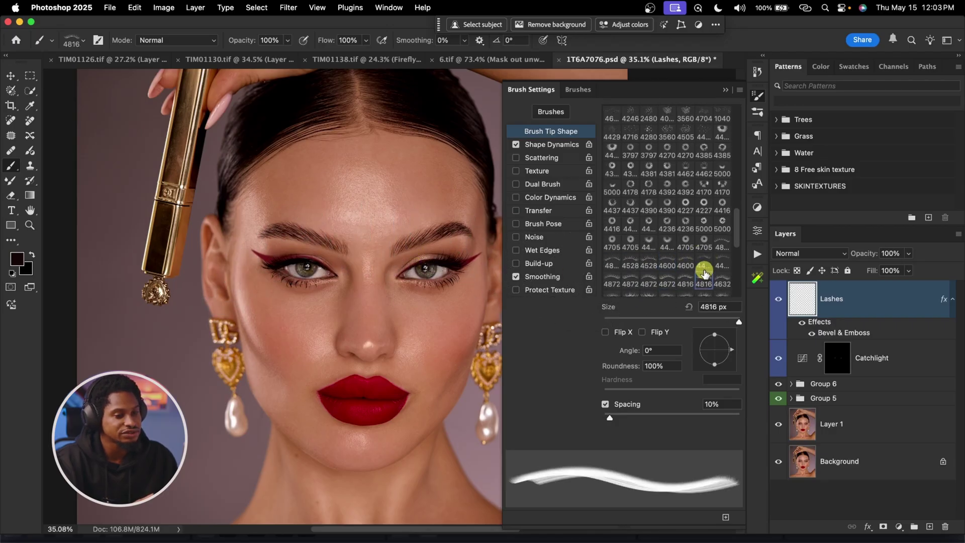
pyautogui.moveTo(737, 320)
pyautogui.mouseDown()
pyautogui.moveTo(704, 328)
pyautogui.moveTo(726, 321)
pyautogui.mouseUp()
pyautogui.scroll(3, 475, 374)
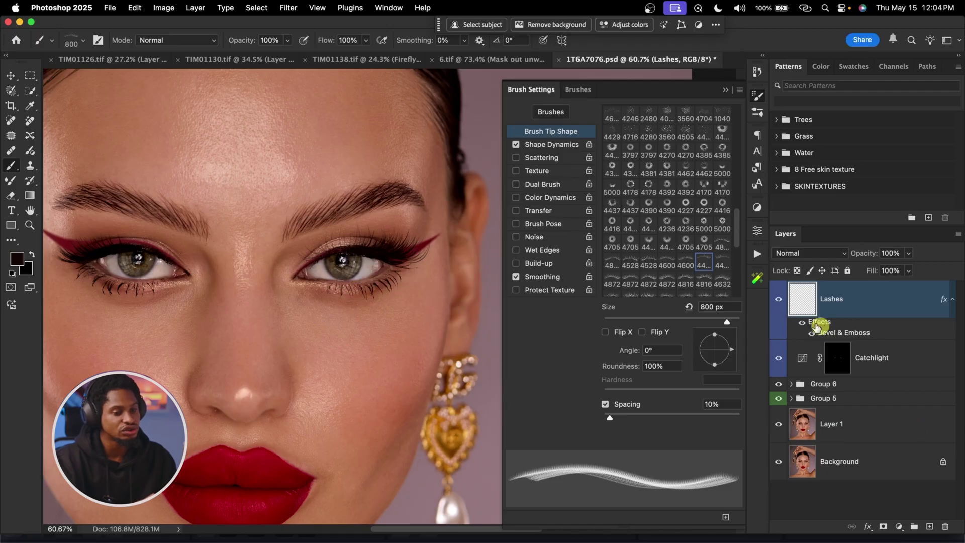
# Step: Hide Lashes to compare, close Brush Settings, duplicate the Lashes layer, and zoom in on it
pyautogui.click(779, 299)
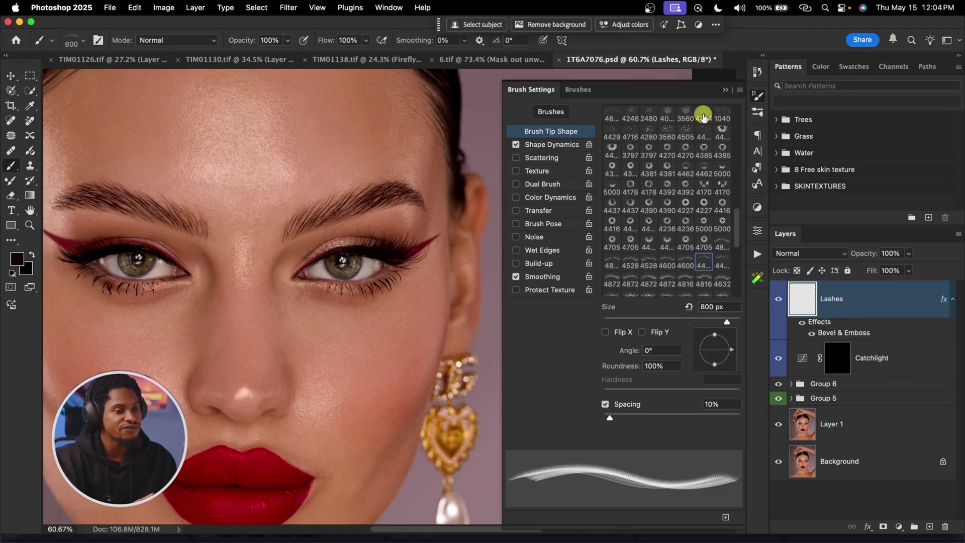
pyautogui.click(728, 90)
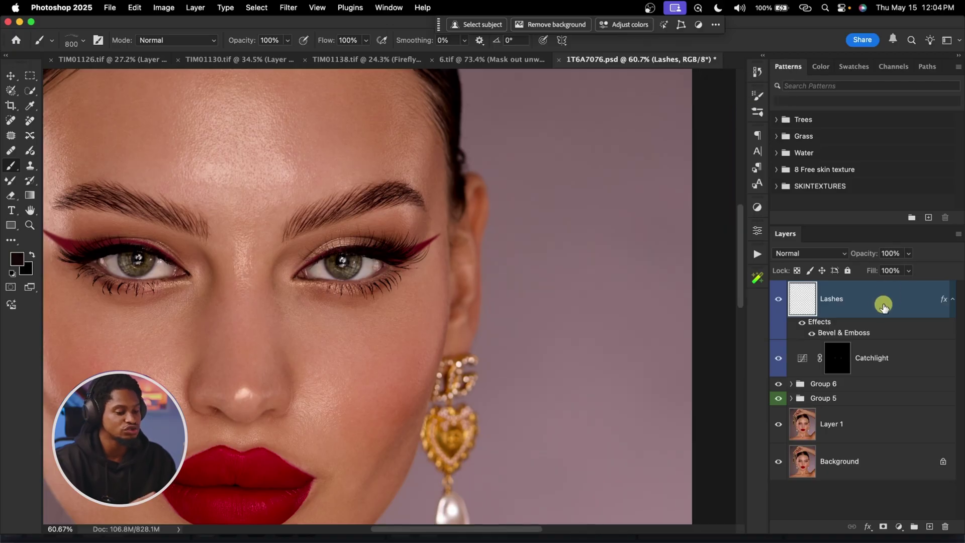
pyautogui.hotkey('ctrl', 'j')
pyautogui.press('z')
pyautogui.moveTo(385, 224); pyautogui.dragTo(400, 224)
# Step: Merge Lashes and its copy with Cmd+E, toggle the result twice to compare, then zoom out
pyautogui.press('b')
pyautogui.hotkey('alt', 'shift', '[')
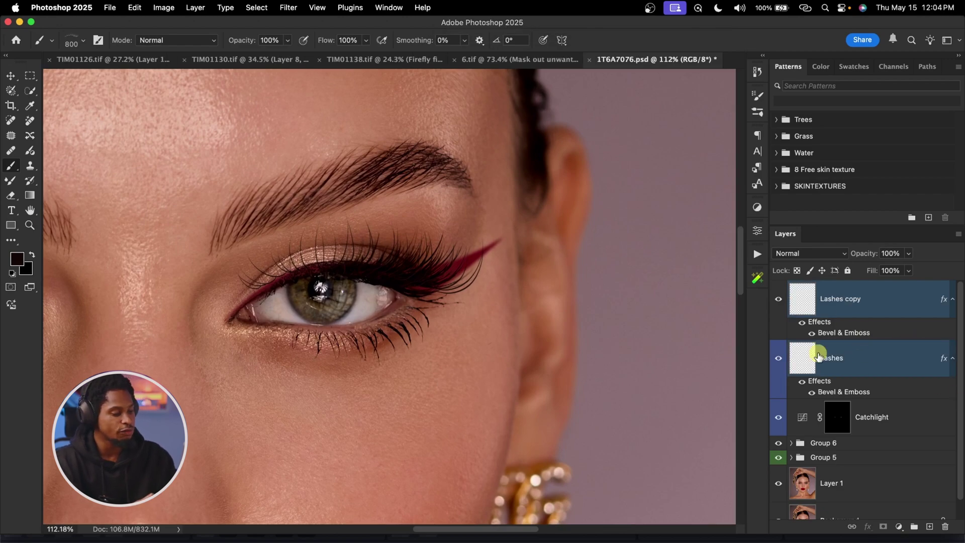
pyautogui.press('super+e')
pyautogui.click(779, 301)
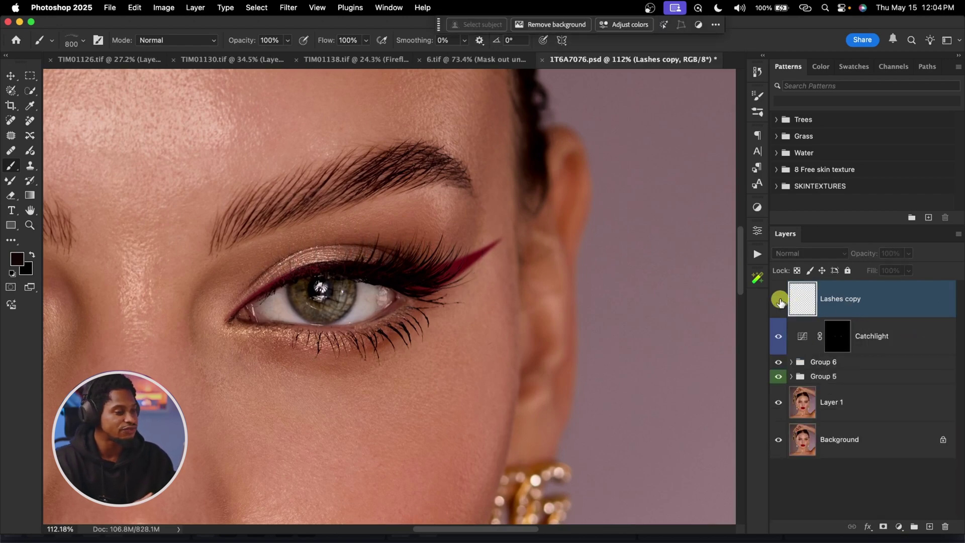
pyautogui.click(779, 301)
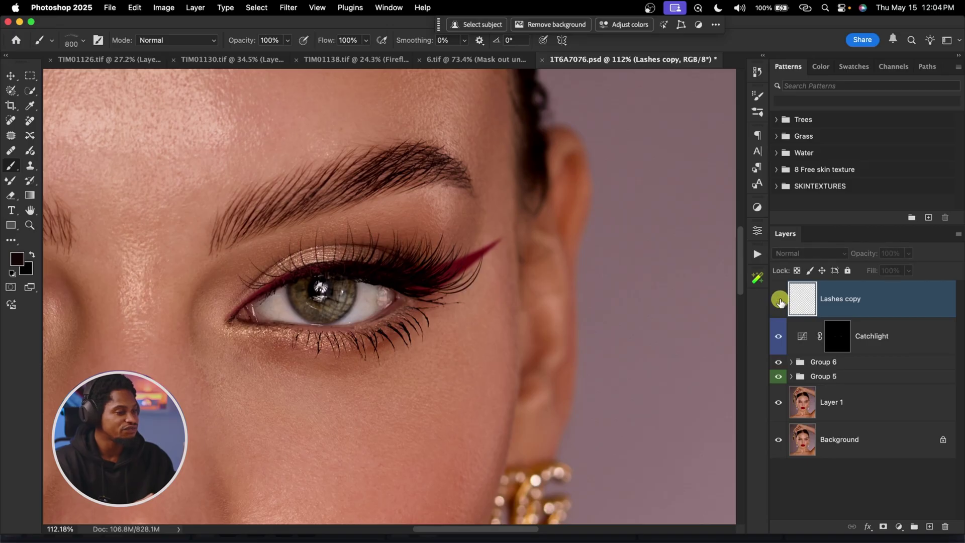
pyautogui.click(779, 301)
pyautogui.click(779, 300)
pyautogui.press('z')
pyautogui.moveTo(544, 300); pyautogui.dragTo(329, 308)
pyautogui.press('b')
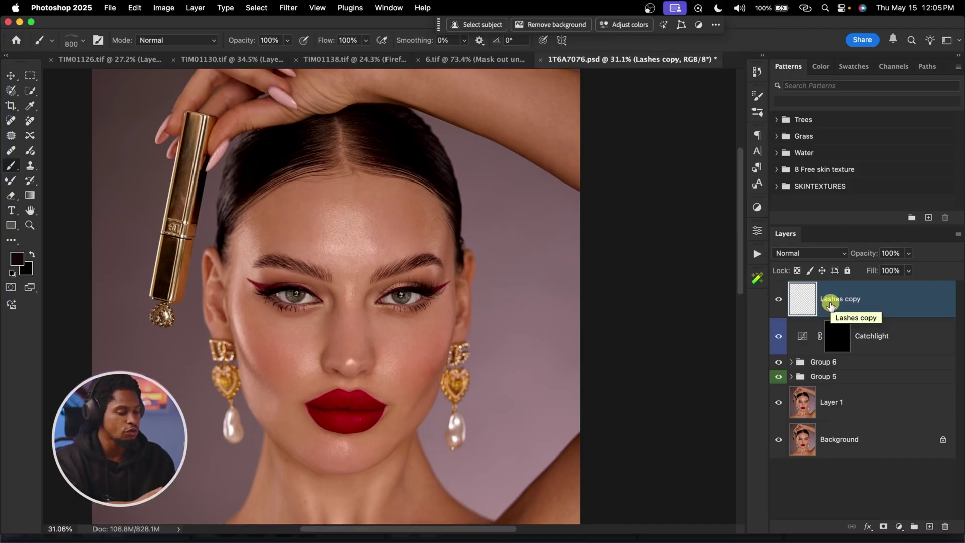
# Step: Duplicate the Lashes copy layer and flip the duplicate horizontally
pyautogui.press('super+j')
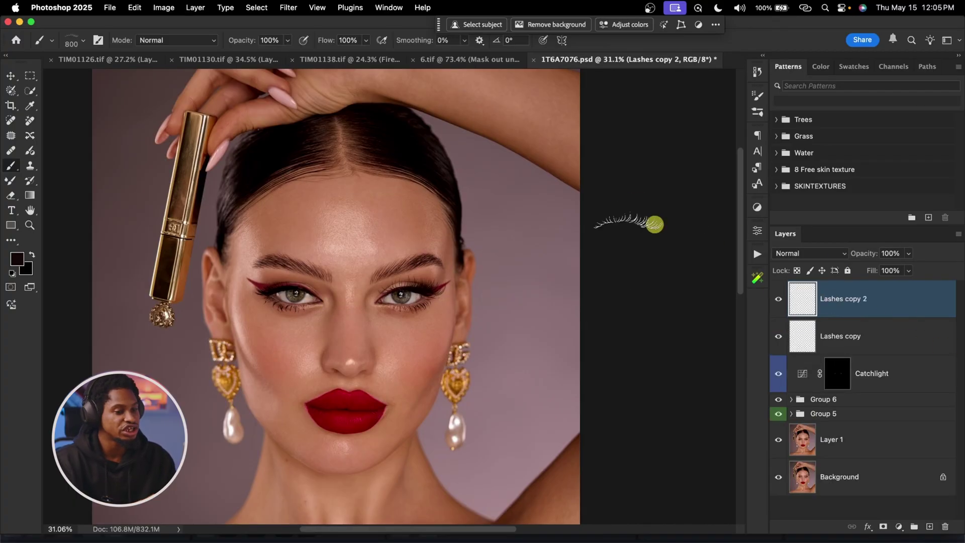
pyautogui.press('super+t')
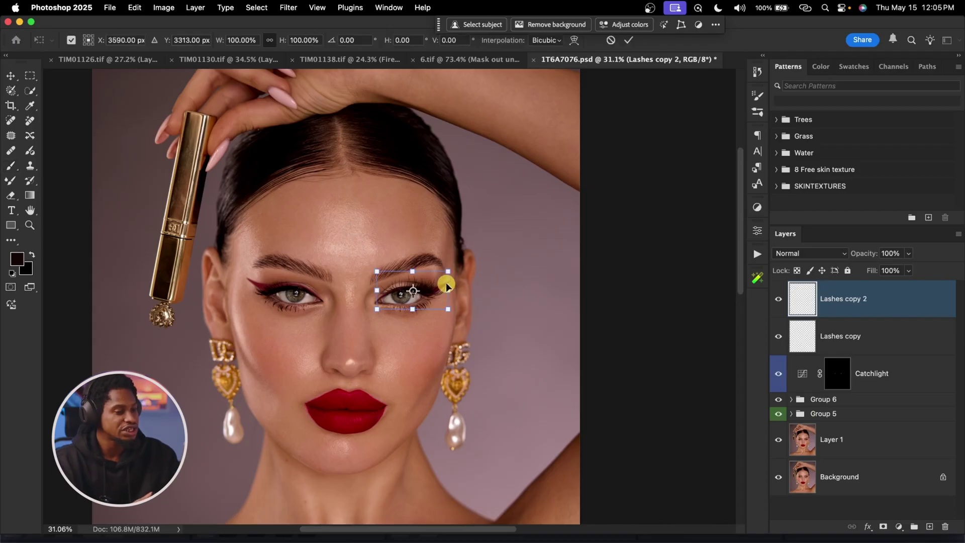
pyautogui.rightClick(435, 287)
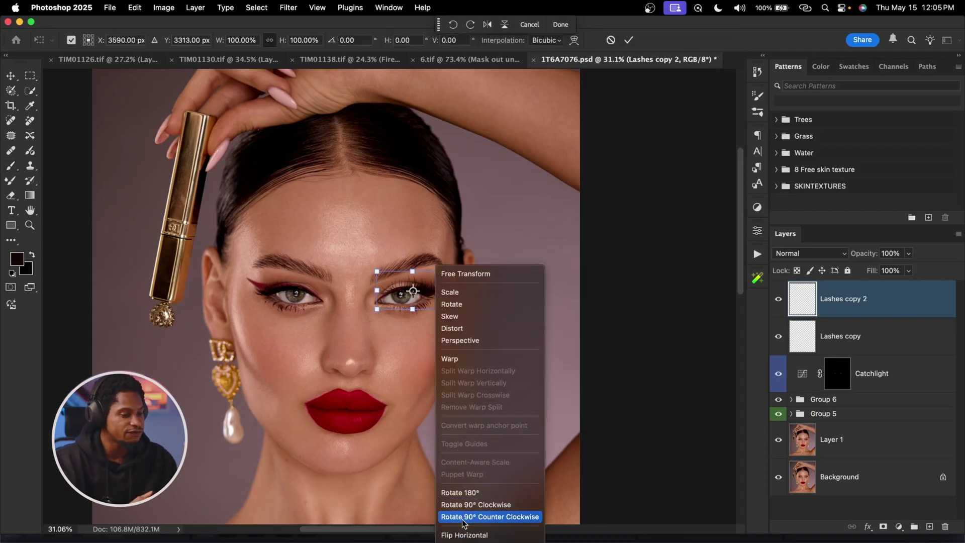
pyautogui.click(483, 531)
# Step: Move, rotate and nudge the mirrored lashes onto the left-hand eye, commit, and add a layer mask
pyautogui.moveTo(431, 278); pyautogui.dragTo(307, 261)
pyautogui.scroll(3, 319, 286)
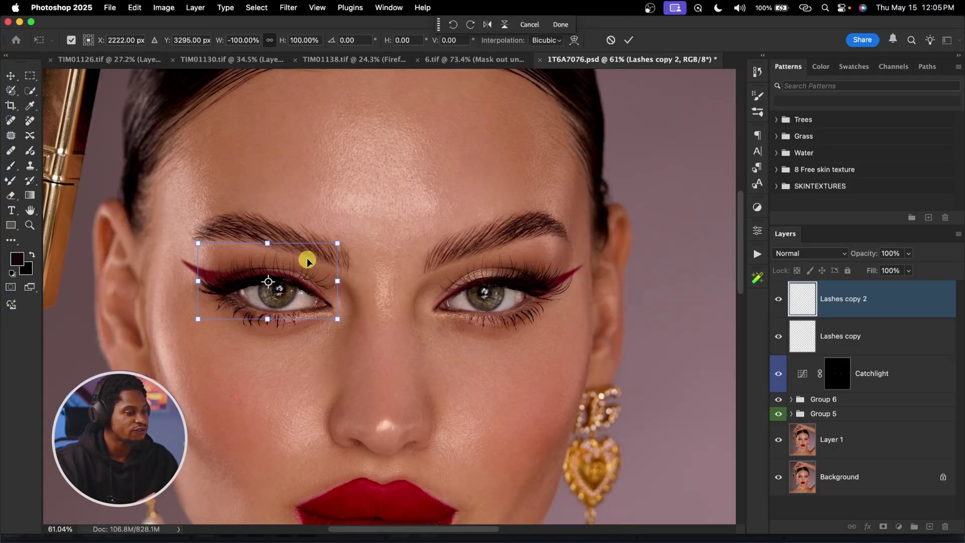
pyautogui.moveTo(352, 232); pyautogui.dragTo(347, 247)
pyautogui.moveTo(301, 277); pyautogui.dragTo(307, 277)
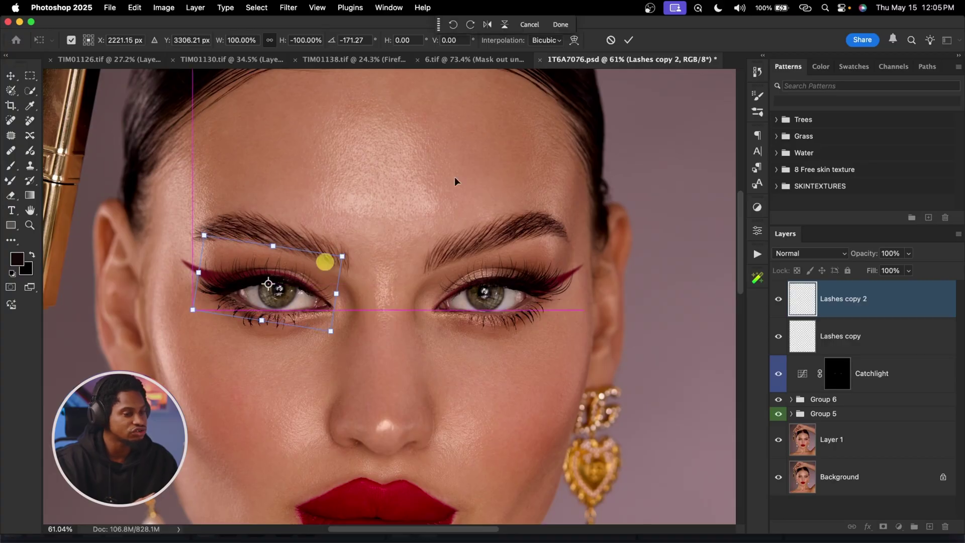
pyautogui.click(630, 41)
pyautogui.press('b')
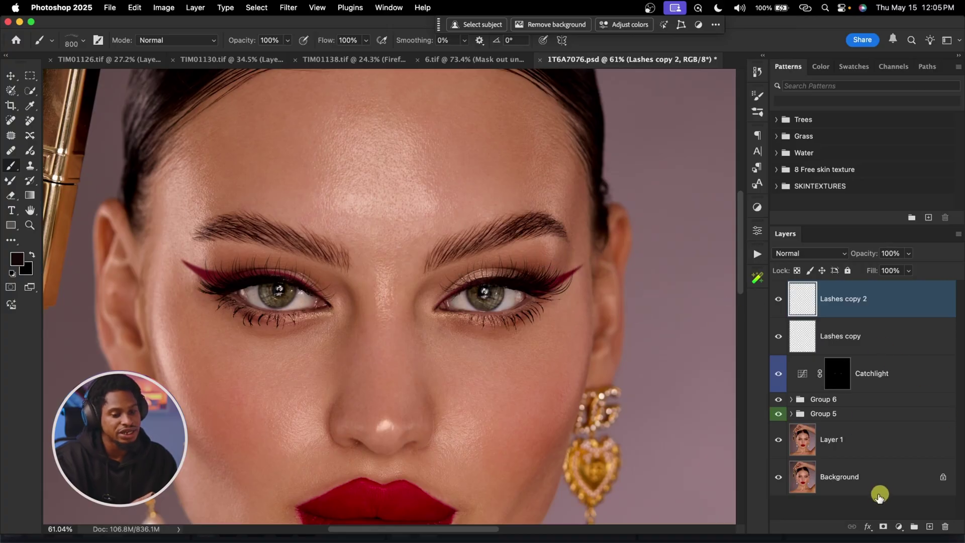
pyautogui.click(884, 526)
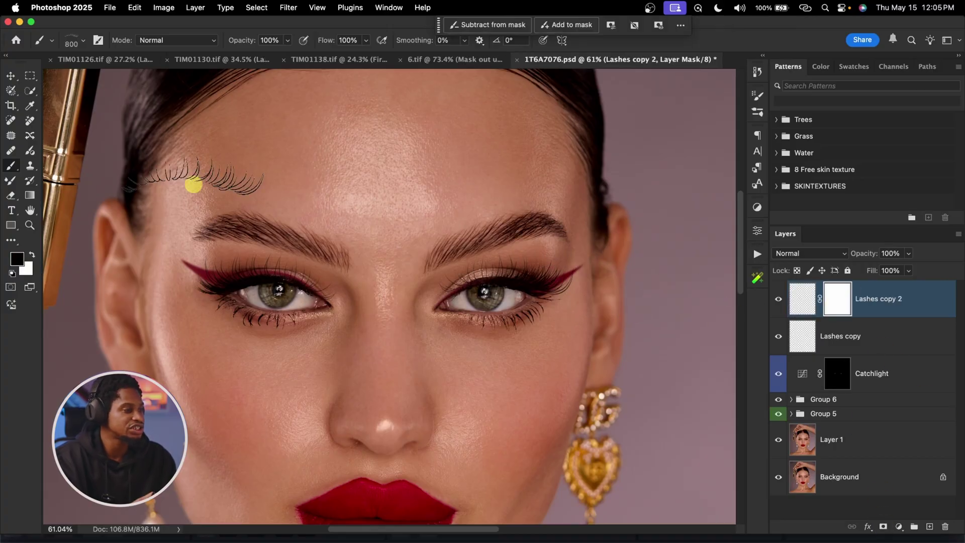
# Step: Pick a soft round brush and zoom in close on the mirrored lashes' eye
pyautogui.click(73, 42)
pyautogui.click(43, 147)
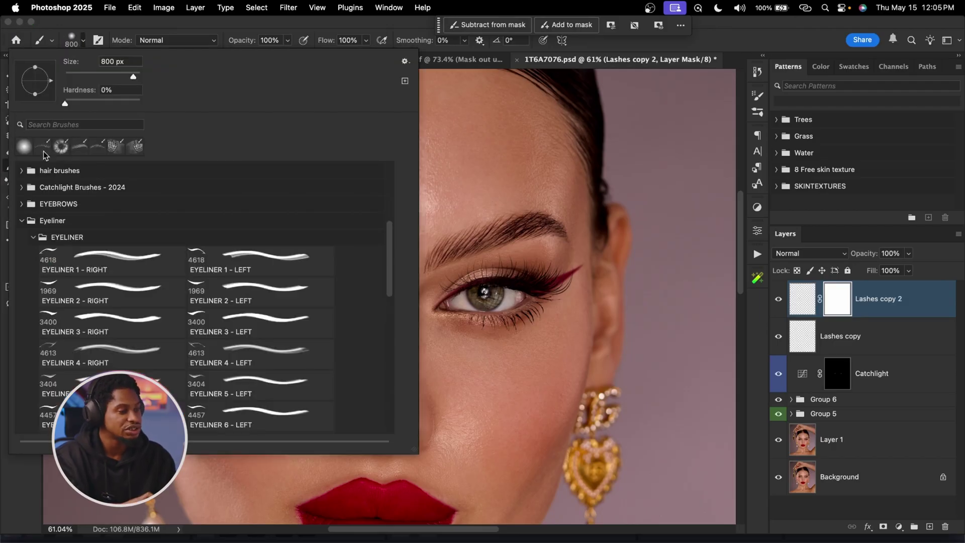
pyautogui.press('Return')
pyautogui.press('z')
pyautogui.moveTo(366, 262)
pyautogui.mouseDown()
pyautogui.moveTo(375, 258)
pyautogui.moveTo(369, 276)
pyautogui.mouseUp()
pyautogui.press('b')
# Step: With a smaller brush, hide the stray outer-corner lash on the mask and restore lashes along the lid
pyautogui.press('[')
pyautogui.press('[')
pyautogui.press('[')
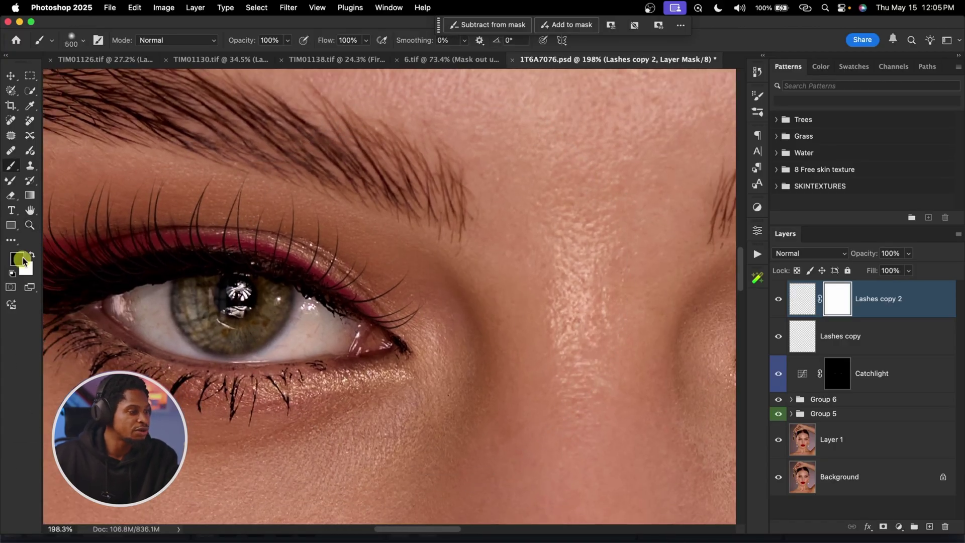
pyautogui.press('[')
pyautogui.press('[')
pyautogui.press('[')
pyautogui.press('[')
pyautogui.press('[')
pyautogui.press('[')
pyautogui.press('[')
pyautogui.press('[')
pyautogui.press('[')
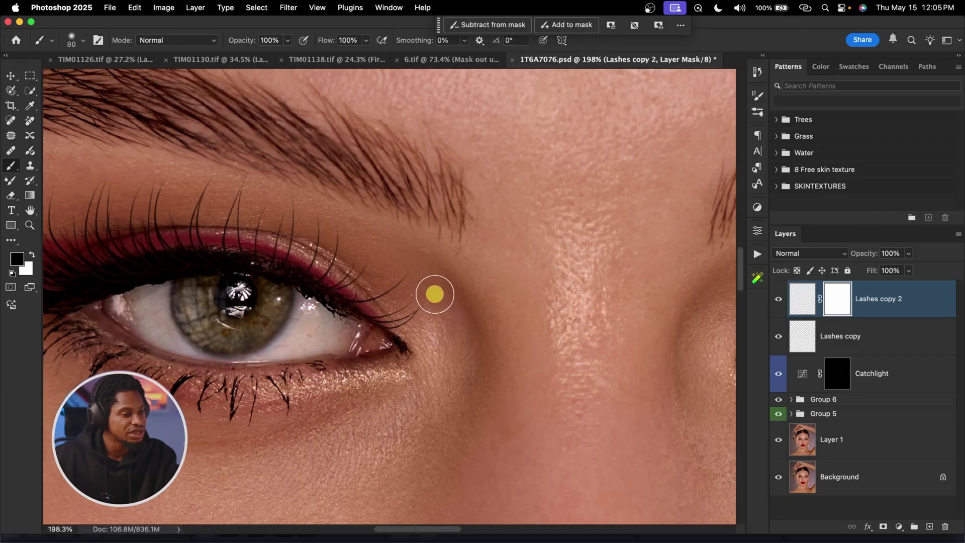
pyautogui.press('[')
pyautogui.press('[')
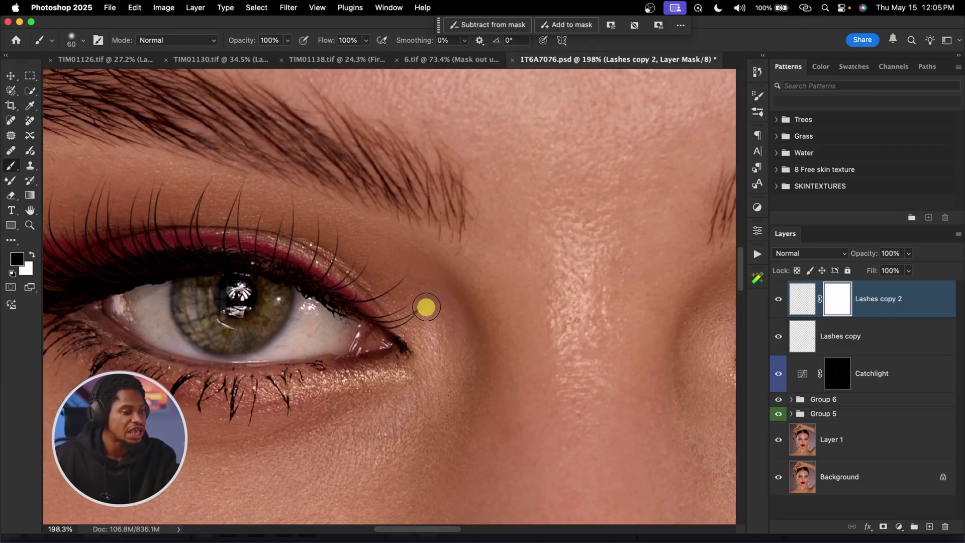
pyautogui.moveTo(423, 288)
pyautogui.mouseDown()
pyautogui.moveTo(368, 314)
pyautogui.moveTo(428, 254)
pyautogui.moveTo(337, 307)
pyautogui.moveTo(394, 255)
pyautogui.moveTo(348, 278)
pyautogui.moveTo(394, 243)
pyautogui.mouseUp()
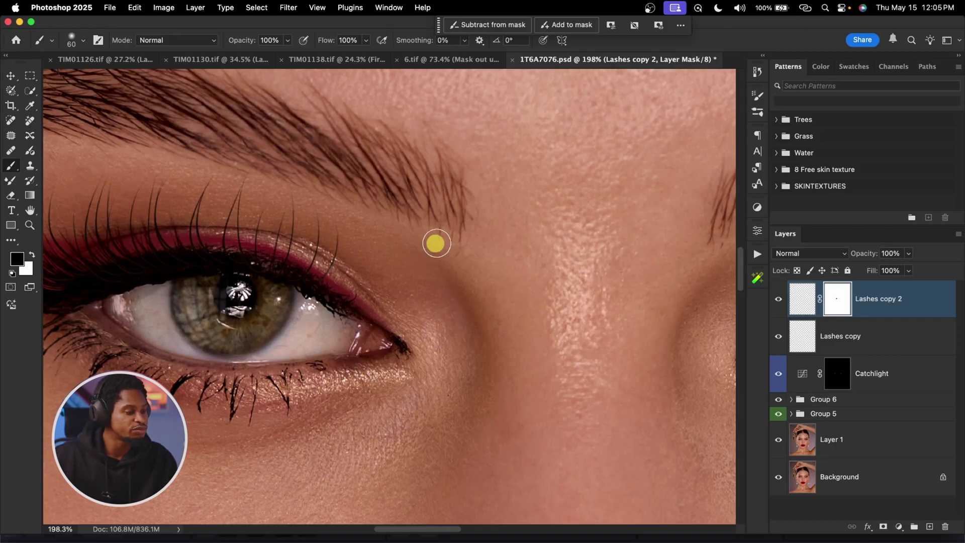
pyautogui.moveTo(382, 287); pyautogui.dragTo(304, 278)
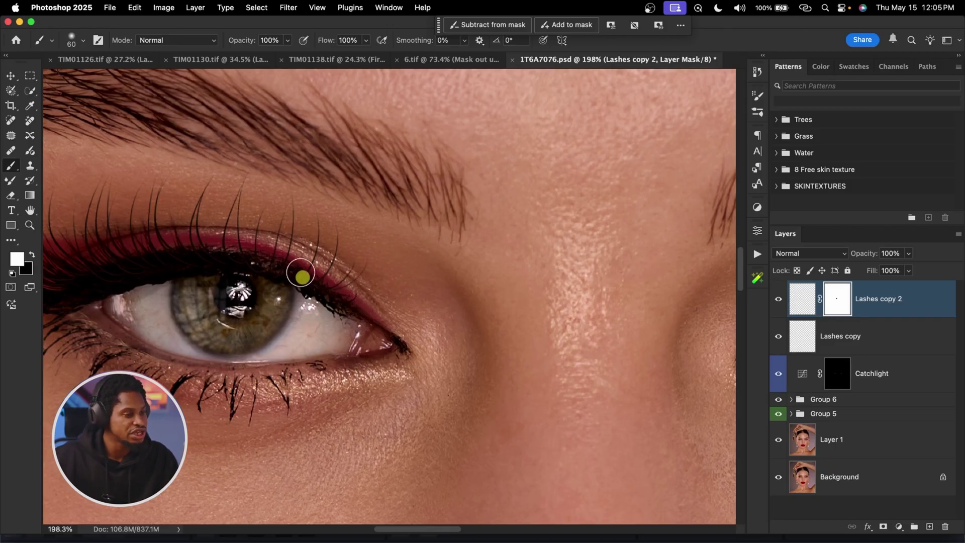
pyautogui.moveTo(386, 321); pyautogui.dragTo(405, 301)
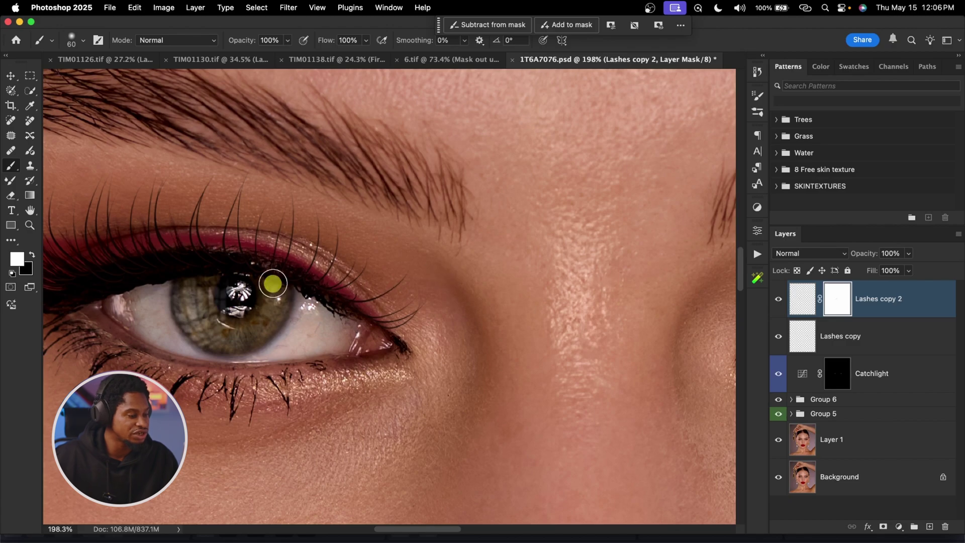
pyautogui.press('x')
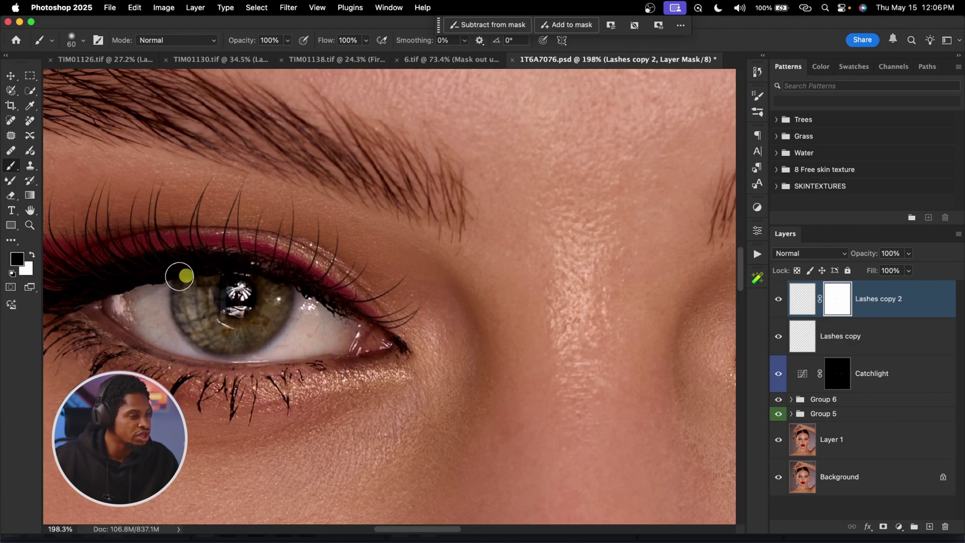
# Step: Zoom out to the face, select both lash layers, and group them with Cmd+G
pyautogui.press('z')
pyautogui.moveTo(495, 231); pyautogui.dragTo(416, 248)
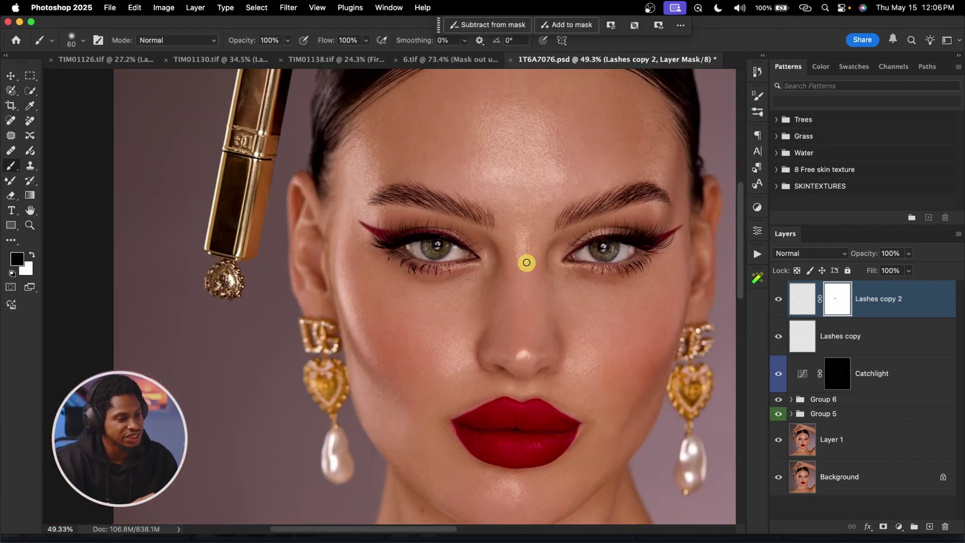
pyautogui.hscroll(5, 526, 262)
pyautogui.hscroll(2, 522, 313)
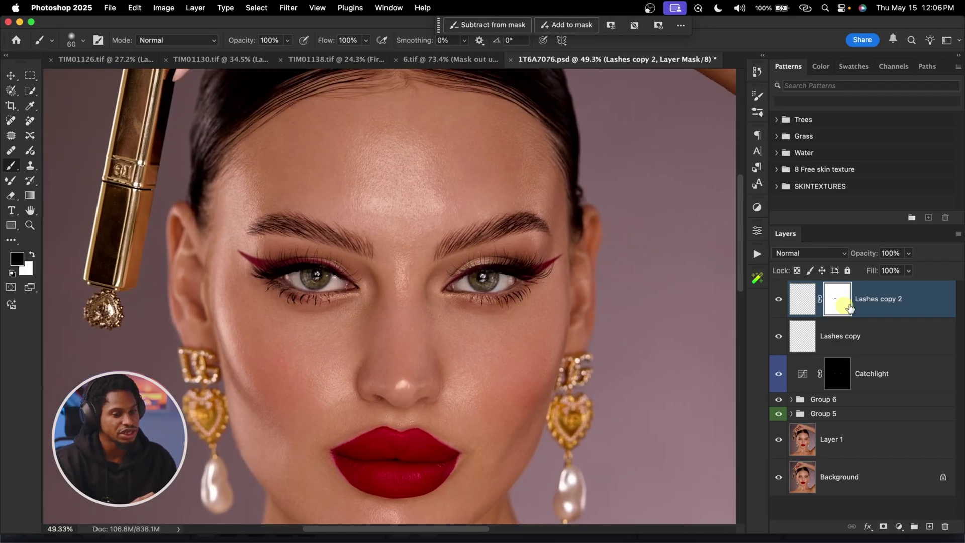
pyautogui.keyDown('shift'); pyautogui.click(890, 342); pyautogui.keyUp('shift')
pyautogui.press('super+g')
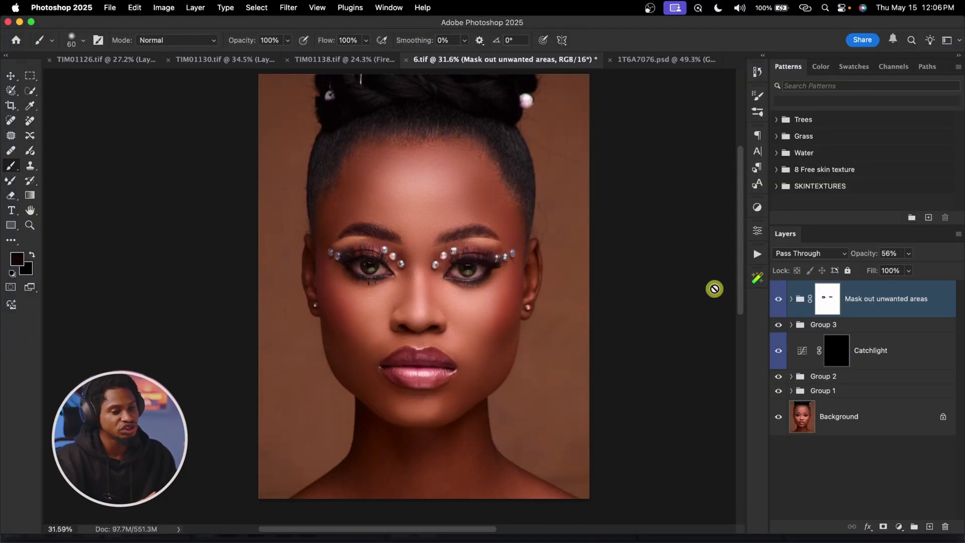
# Step: Run the plugin's Freckles action on 6.tif and stamp freckles across both cheeks
pyautogui.click(757, 276)
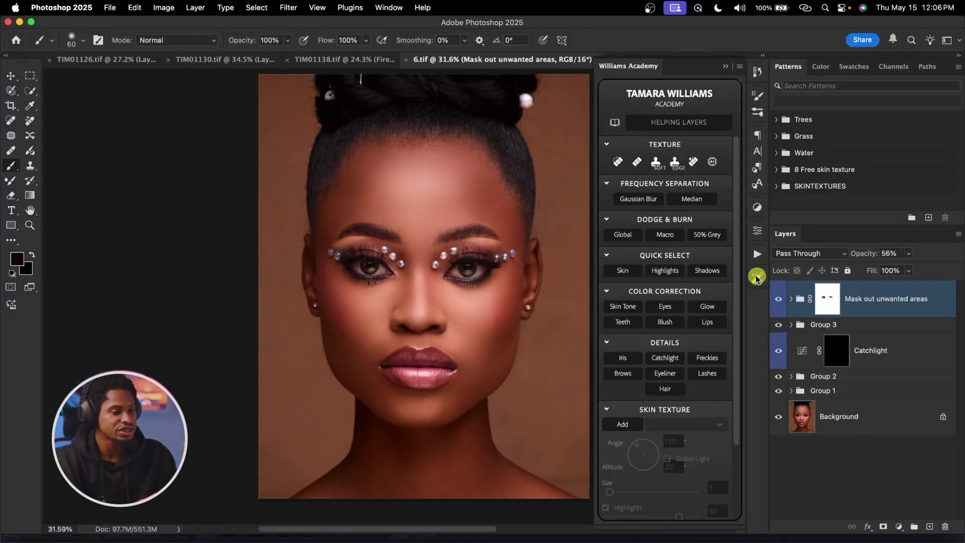
pyautogui.click(707, 360)
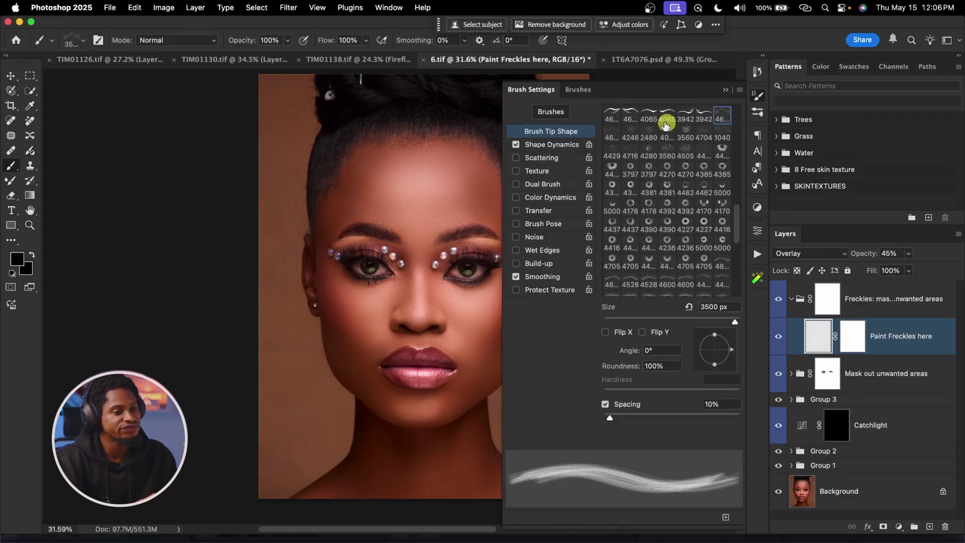
pyautogui.moveTo(226, 311); pyautogui.dragTo(370, 280)
pyautogui.hscroll(5, 394, 323)
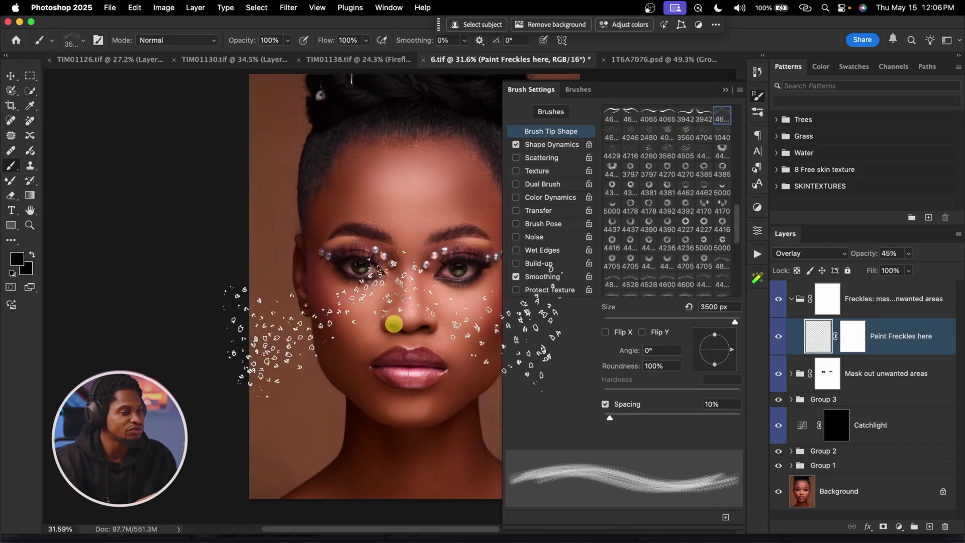
pyautogui.moveTo(443, 282); pyautogui.dragTo(392, 323)
pyautogui.moveTo(201, 352); pyautogui.dragTo(316, 324)
# Step: Shrink the freckle brush to 1900 px, stamp a pattern over both cheeks, and zoom in
pyautogui.press('[')
pyautogui.press('[')
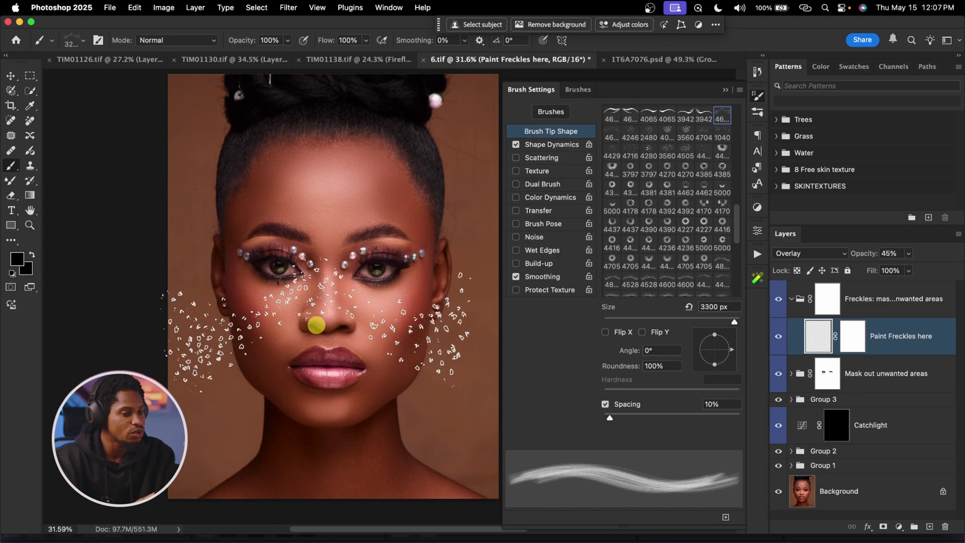
pyautogui.press('[')
pyautogui.press('[')
pyautogui.press('[')
pyautogui.press('[')
pyautogui.press('[')
pyautogui.press('[')
pyautogui.press('[')
pyautogui.press('[')
pyautogui.press('[')
pyautogui.press('[')
pyautogui.press('[')
pyautogui.press('[')
pyautogui.press('[')
pyautogui.press('[')
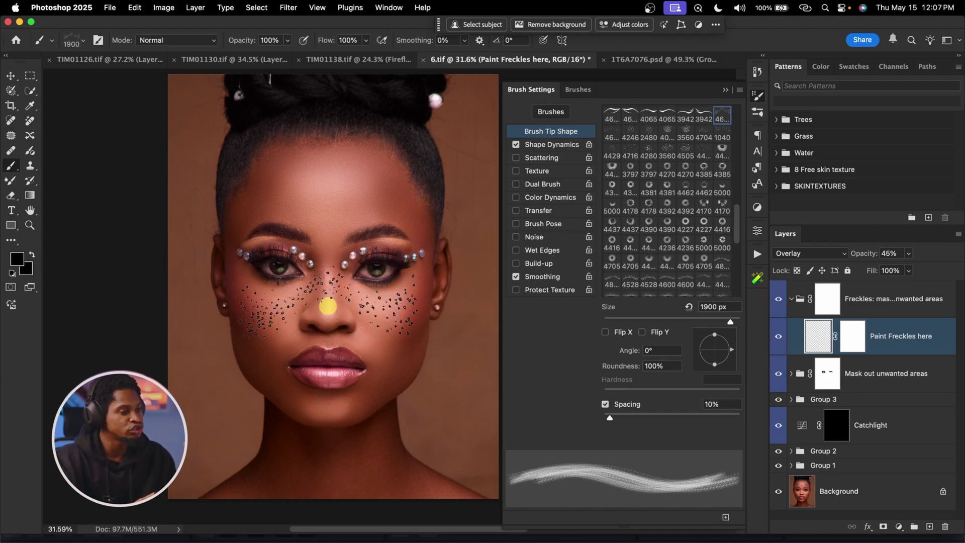
pyautogui.click(328, 305)
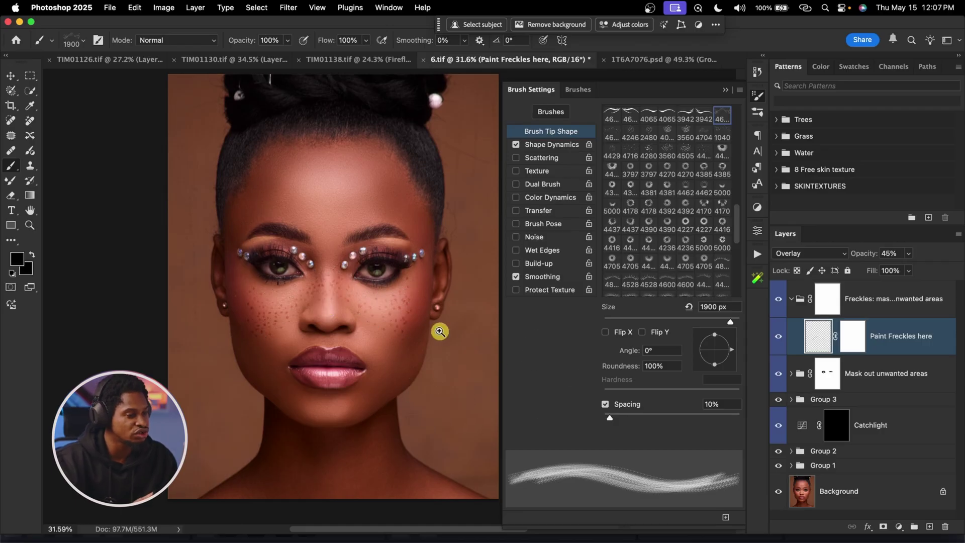
pyautogui.moveTo(366, 294)
pyautogui.mouseDown()
pyautogui.moveTo(410, 295)
pyautogui.moveTo(384, 295)
pyautogui.mouseUp()
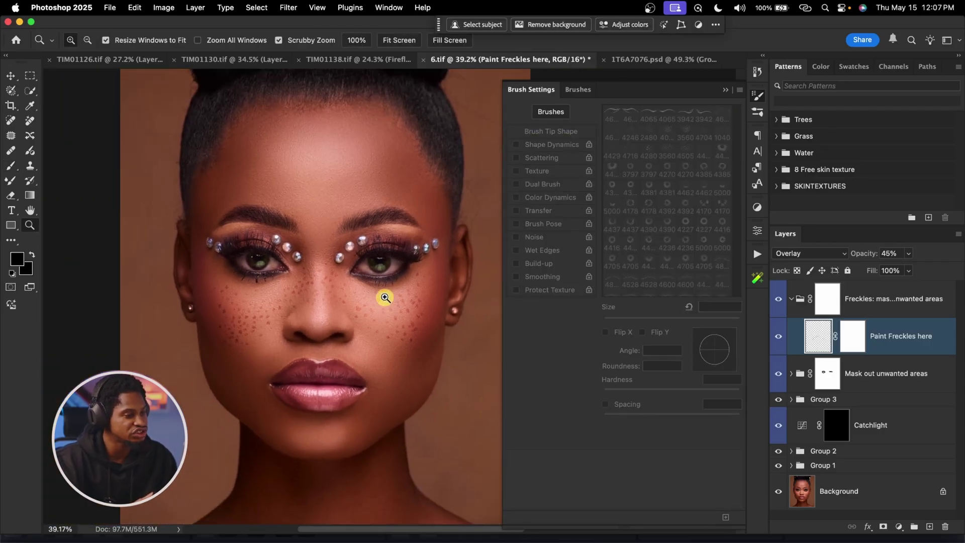
pyautogui.press('b')
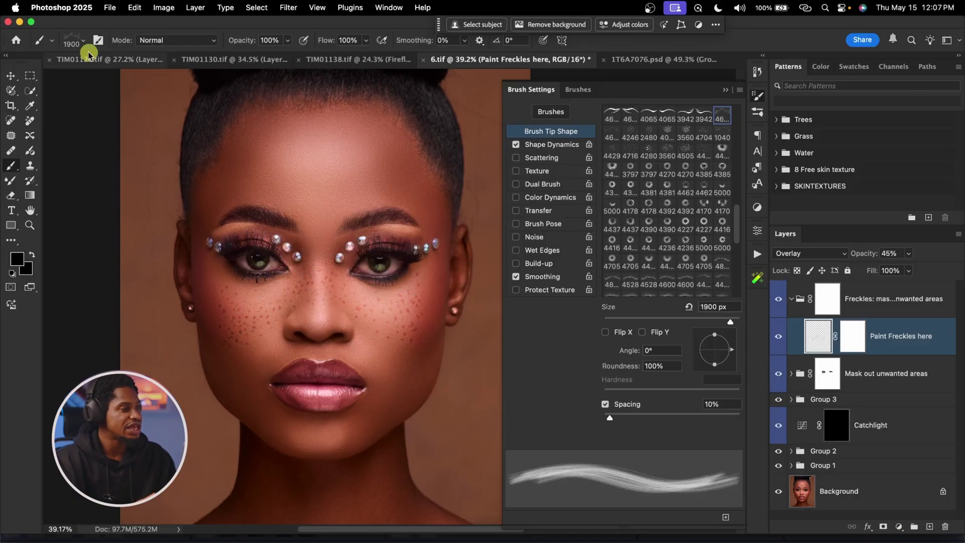
# Step: Choose a soft round brush, swap colours to black, and zoom in on the right cheek
pyautogui.rightClick(70, 94)
pyautogui.click(41, 146)
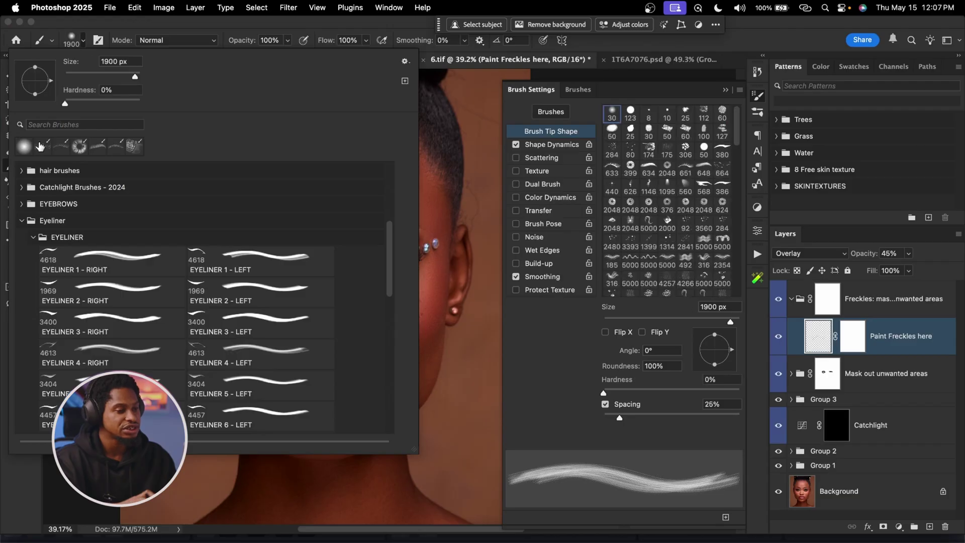
pyautogui.press('Return')
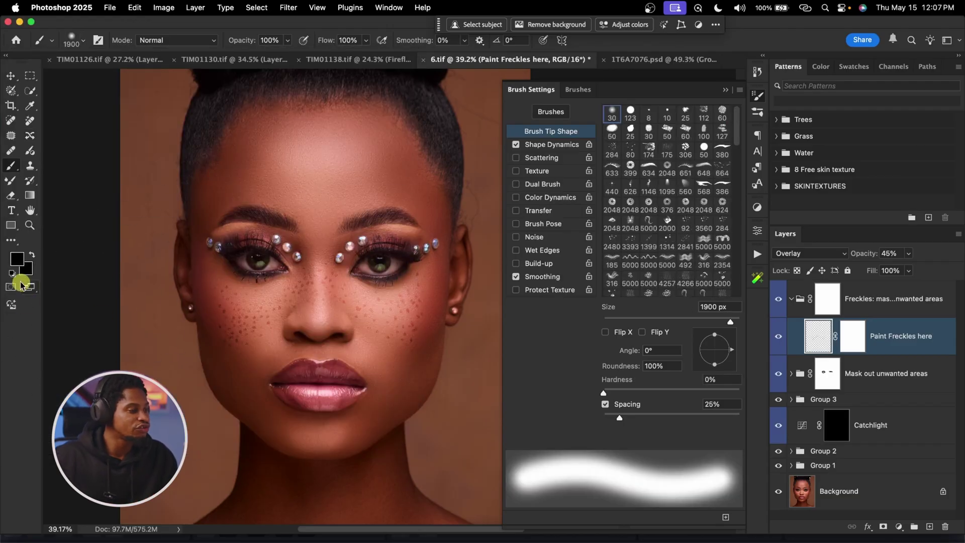
pyautogui.press('x')
pyautogui.press('z')
pyautogui.moveTo(411, 273)
pyautogui.mouseDown()
pyautogui.moveTo(456, 262)
pyautogui.moveTo(433, 272)
pyautogui.mouseUp()
pyautogui.press('b')
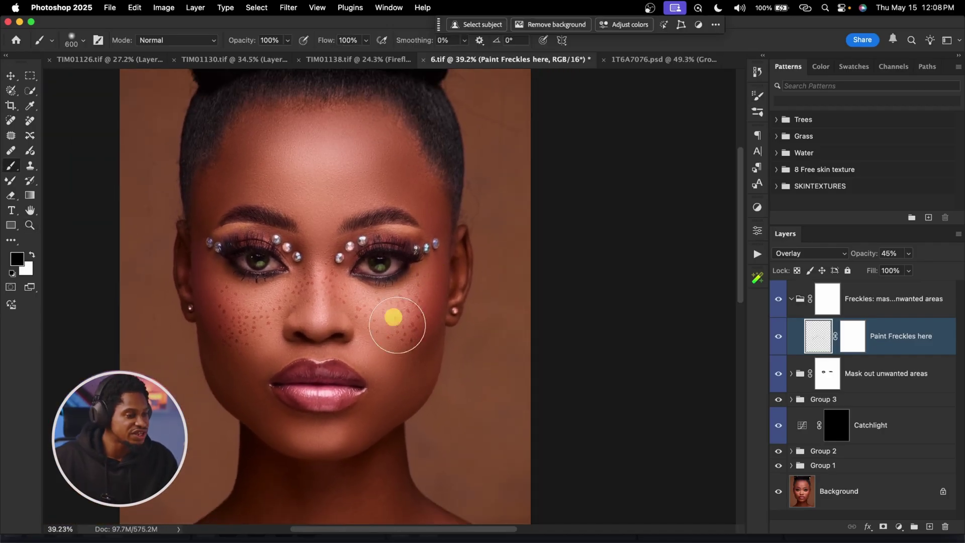
# Step: Target the Paint Freckles here layer's mask and collapse the Freckles group
pyautogui.click(809, 327)
pyautogui.click(853, 333)
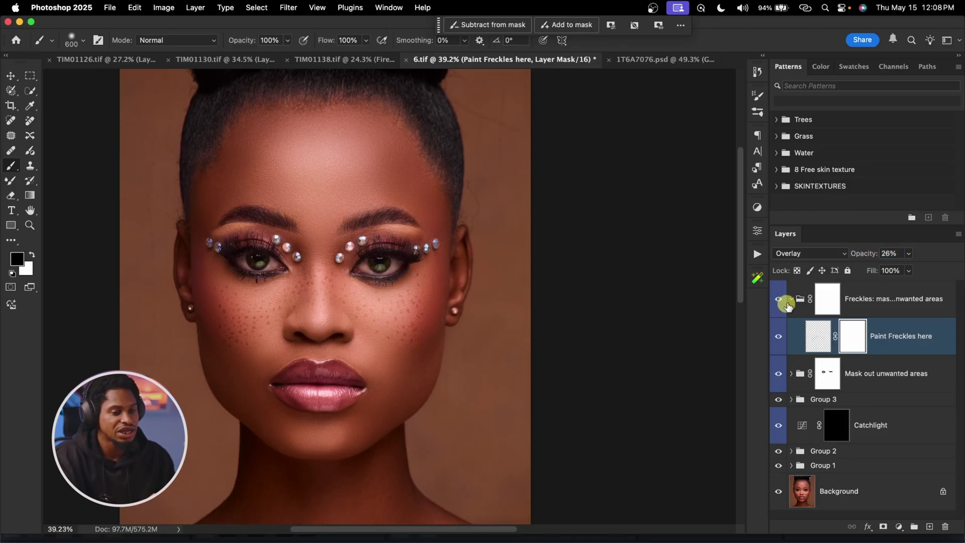
pyautogui.click(787, 303)
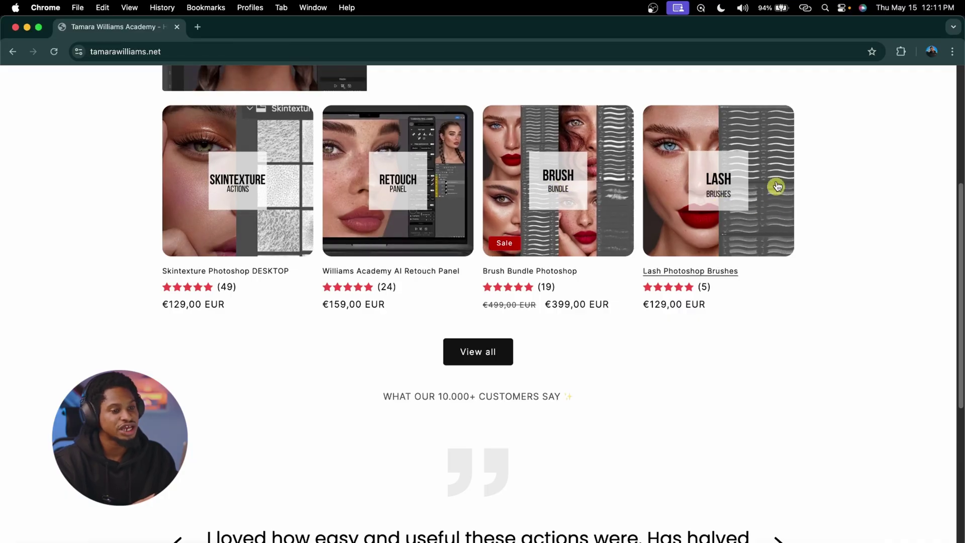
# Step: Open the Bundle Deals page on tamarawillians.net and scroll through its pricing cards and Buy buttons
pyautogui.scroll(3, 447, 243)
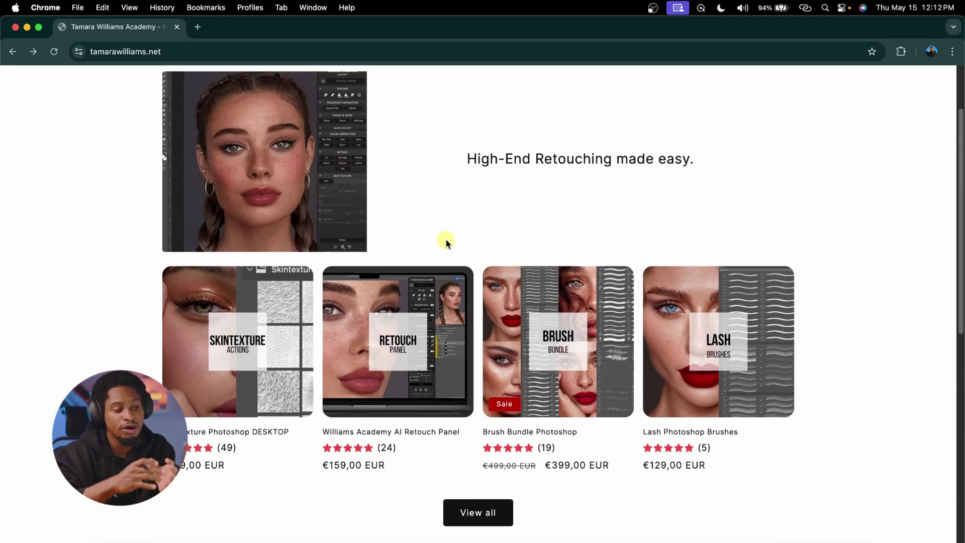
pyautogui.scroll(2, 446, 243)
pyautogui.click(433, 139)
pyautogui.scroll(-10, 320, 342)
pyautogui.scroll(-20, 320, 342)
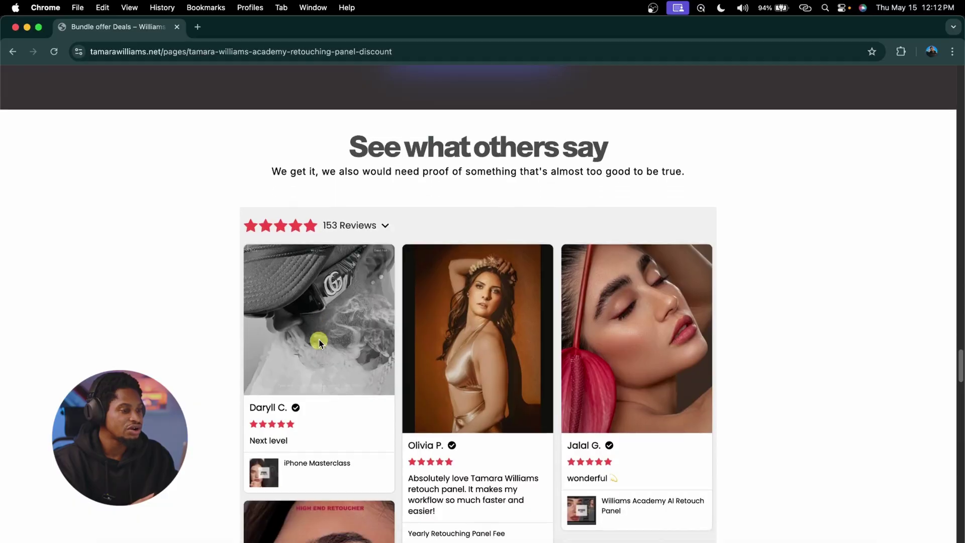
pyautogui.scroll(7, 320, 344)
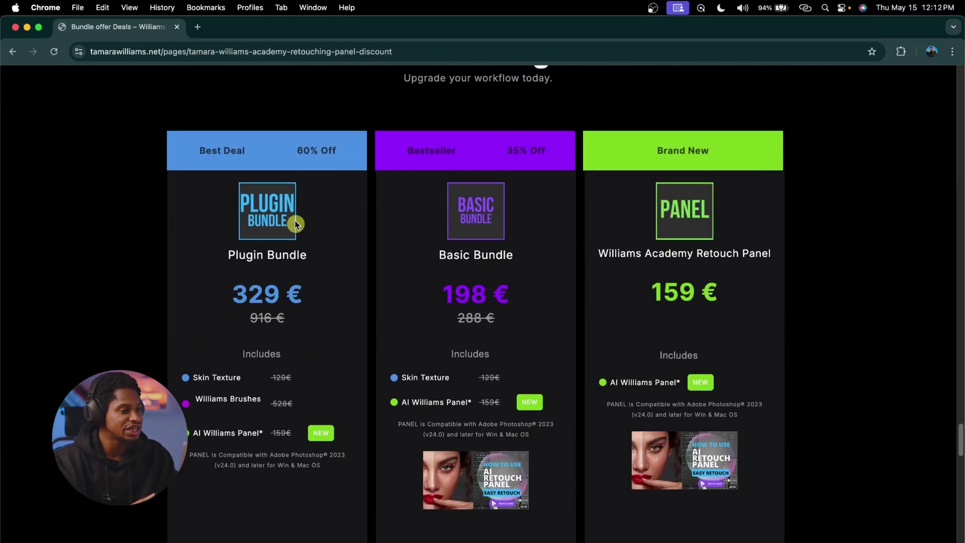
pyautogui.scroll(-2, 281, 402)
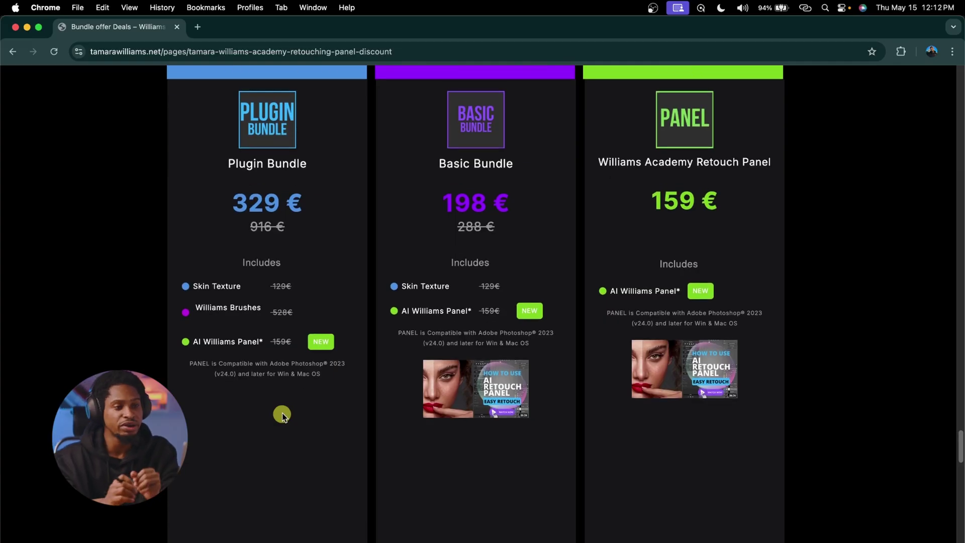
pyautogui.scroll(-2, 635, 407)
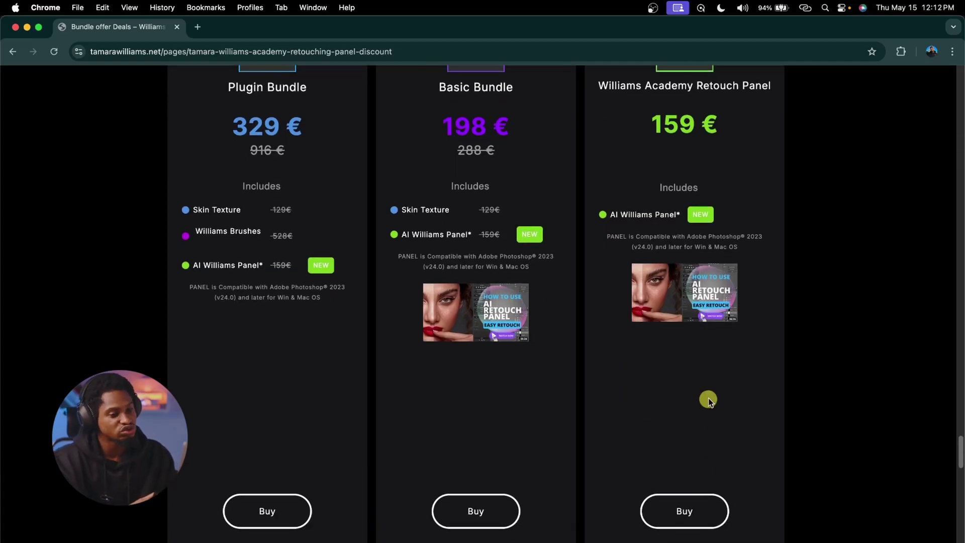
pyautogui.scroll(2, 706, 399)
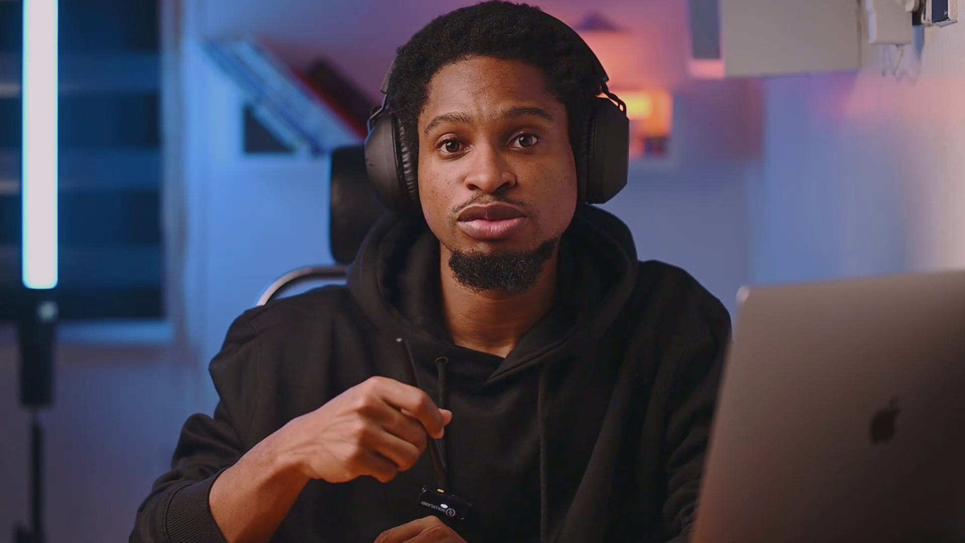